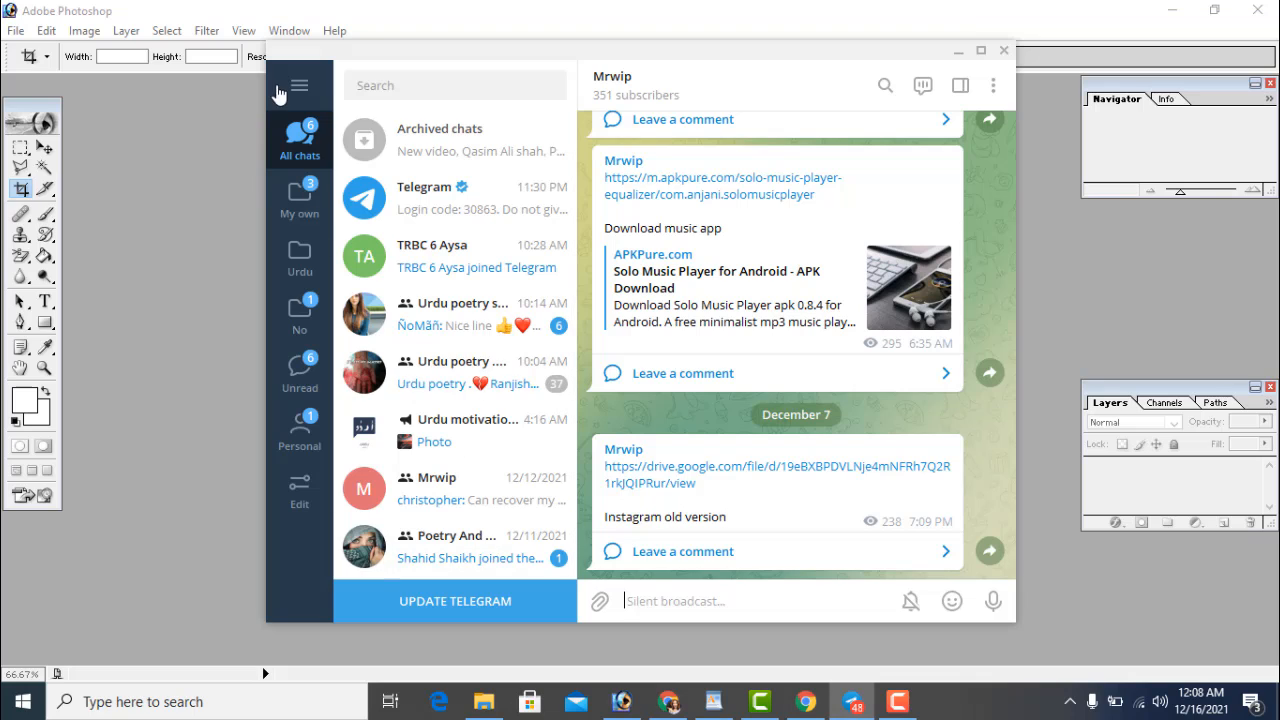
Search the chat list for 'mrw', then clear the search
{"action": "left_click", "coordinate": [385, 87]}
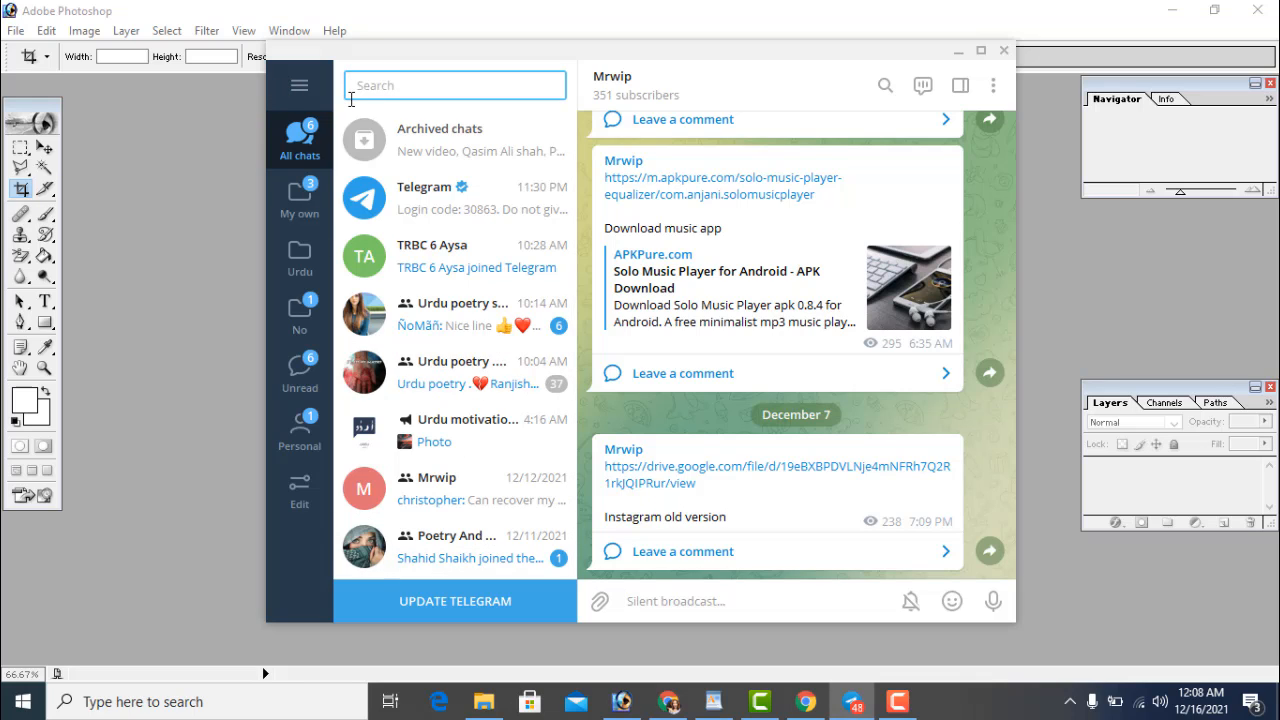
{"action": "type", "text": "mrwip"}
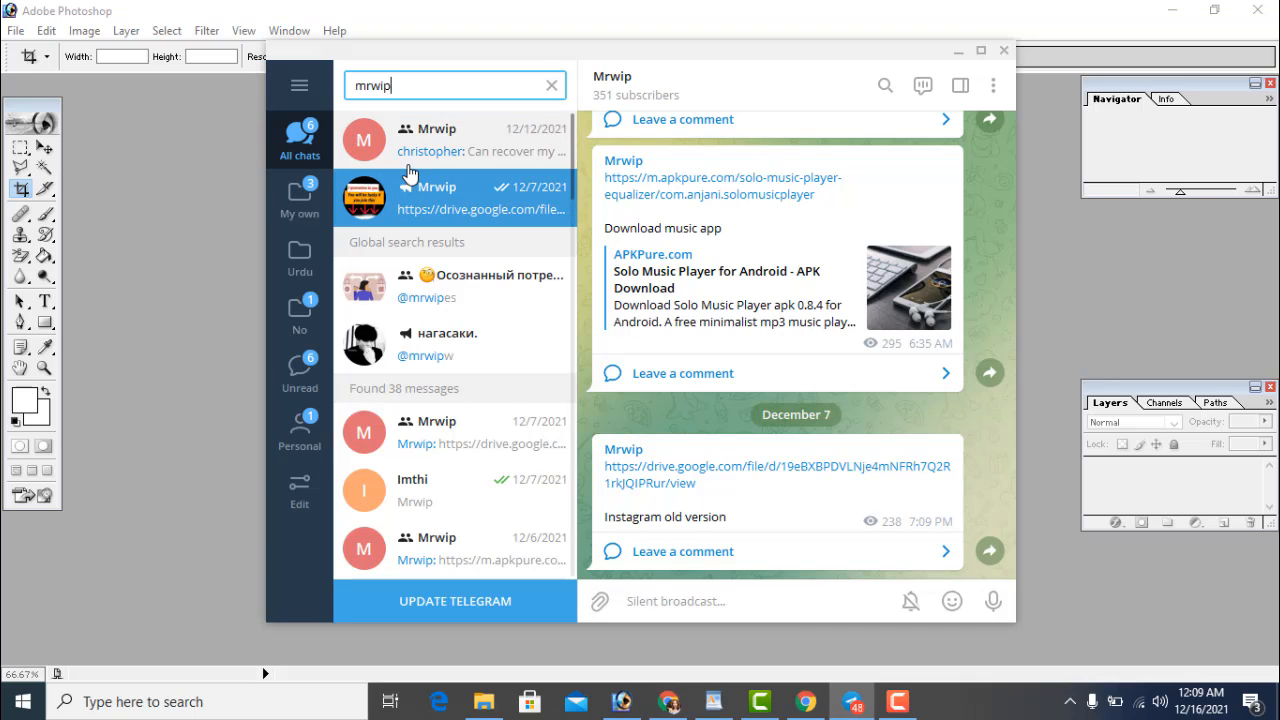
{"action": "left_click", "coordinate": [436, 203]}
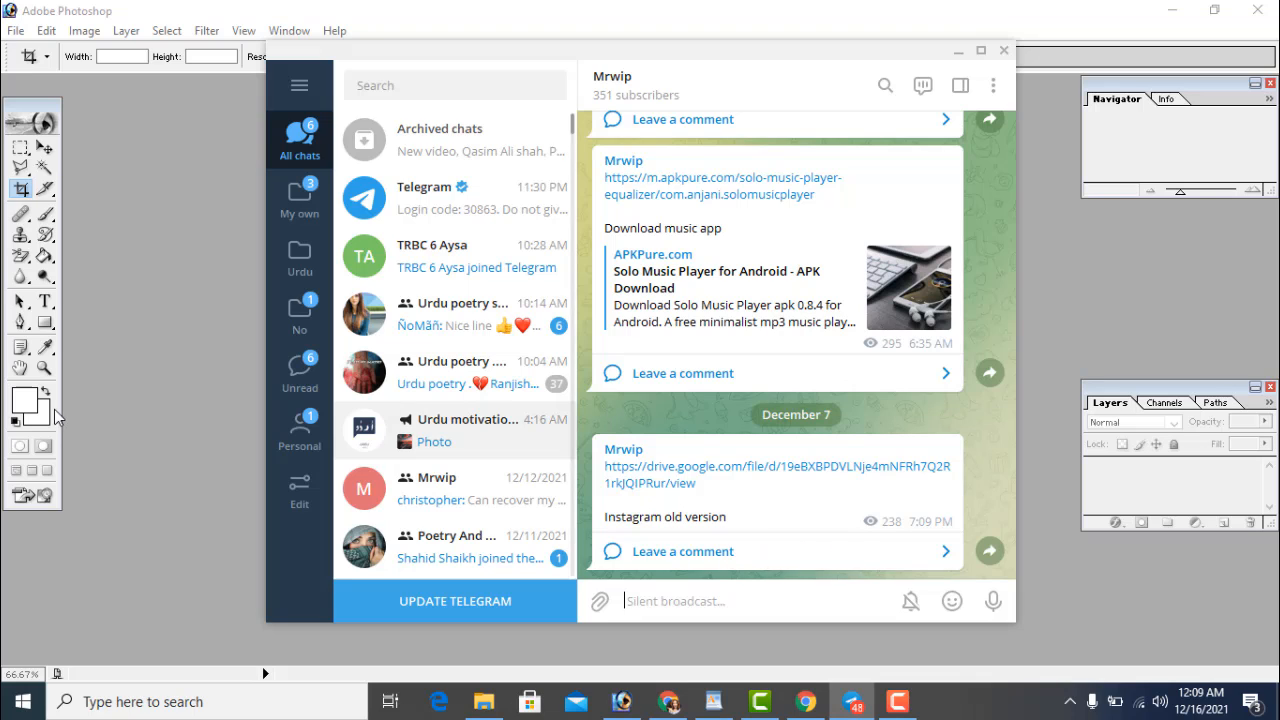
In Photoshop, open the download.jpg portrait of the suited man from the pintest folder
{"action": "left_click", "coordinate": [96, 402]}
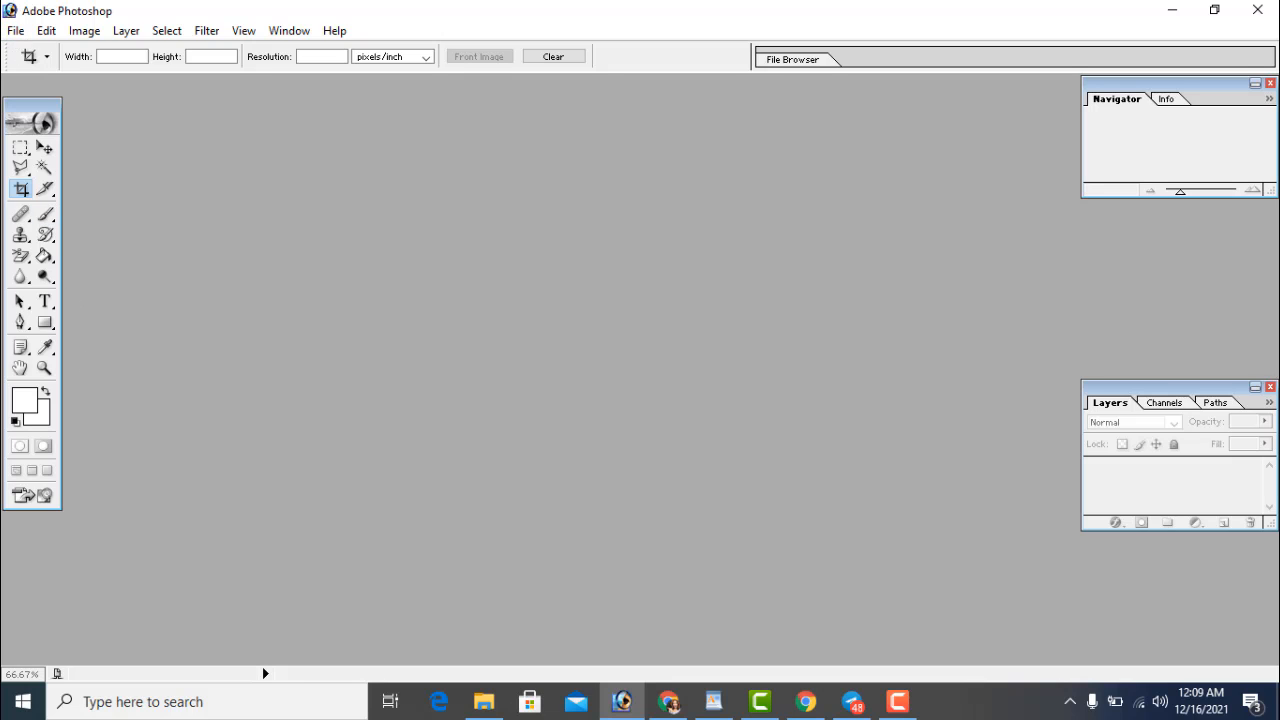
{"action": "left_click", "coordinate": [16, 32]}
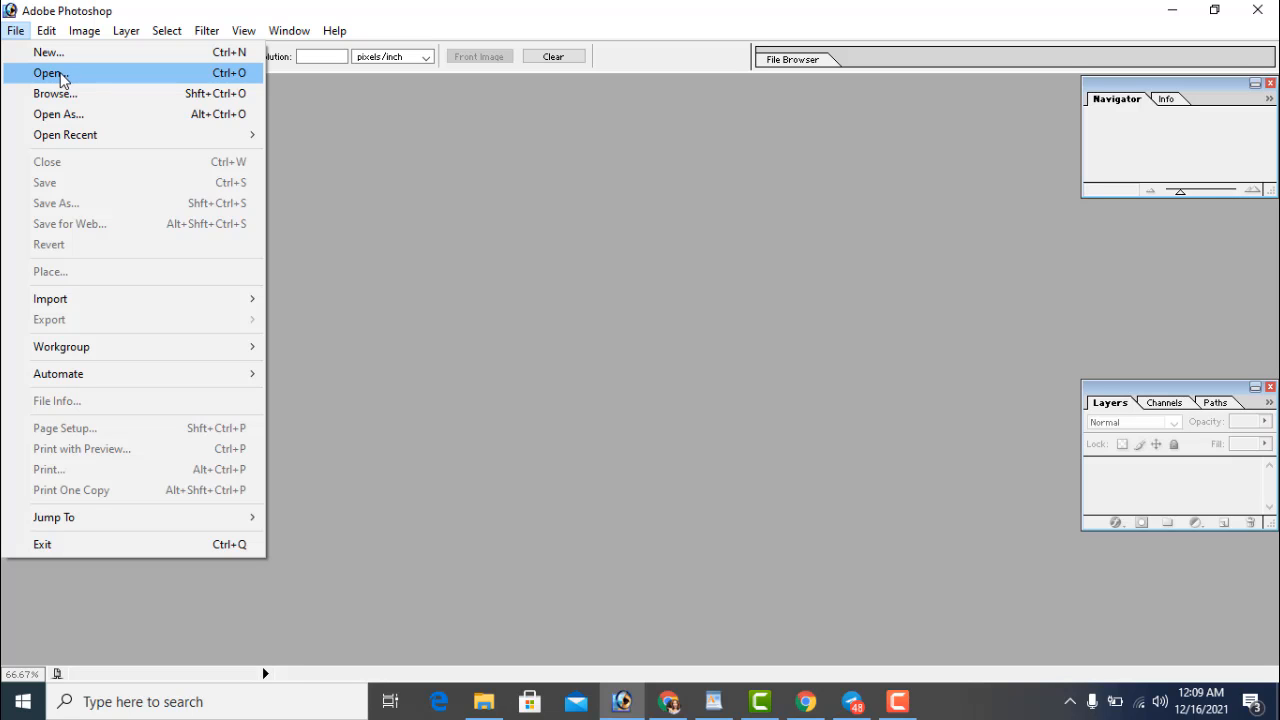
{"action": "left_click", "coordinate": [60, 73]}
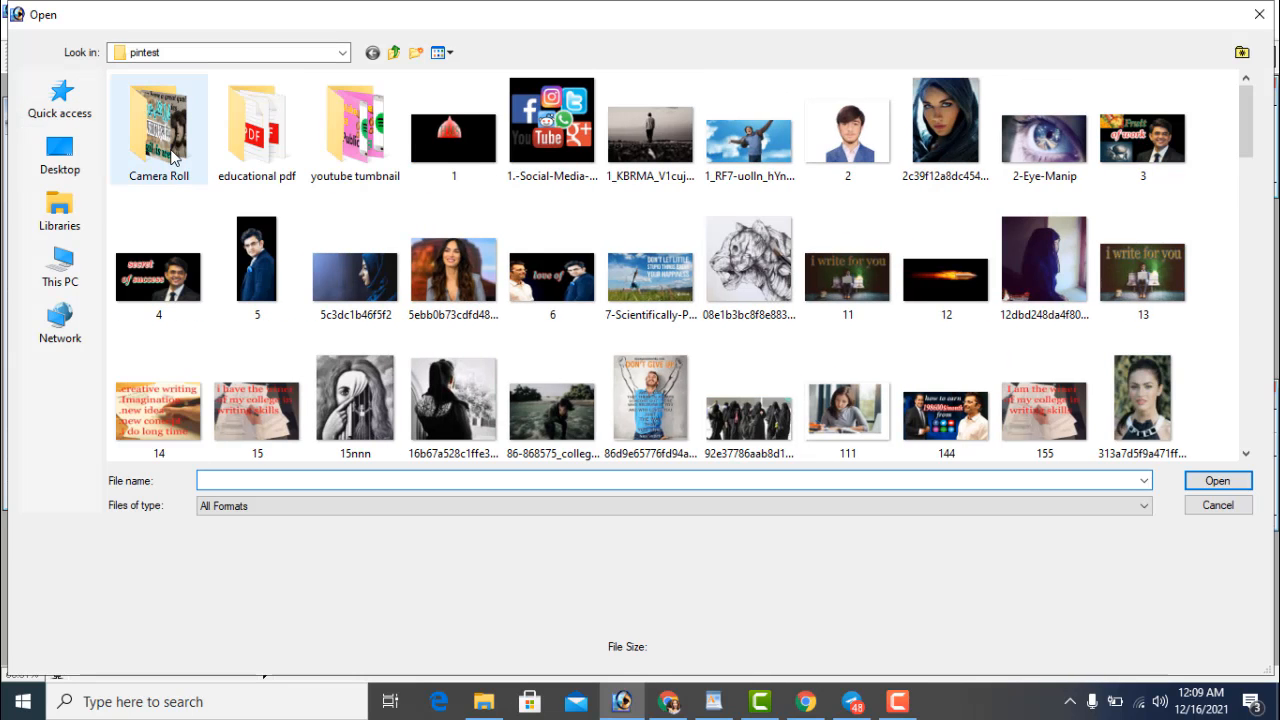
{"action": "scroll", "coordinate": [450, 280], "scroll_direction": "down", "scroll_amount": 10}
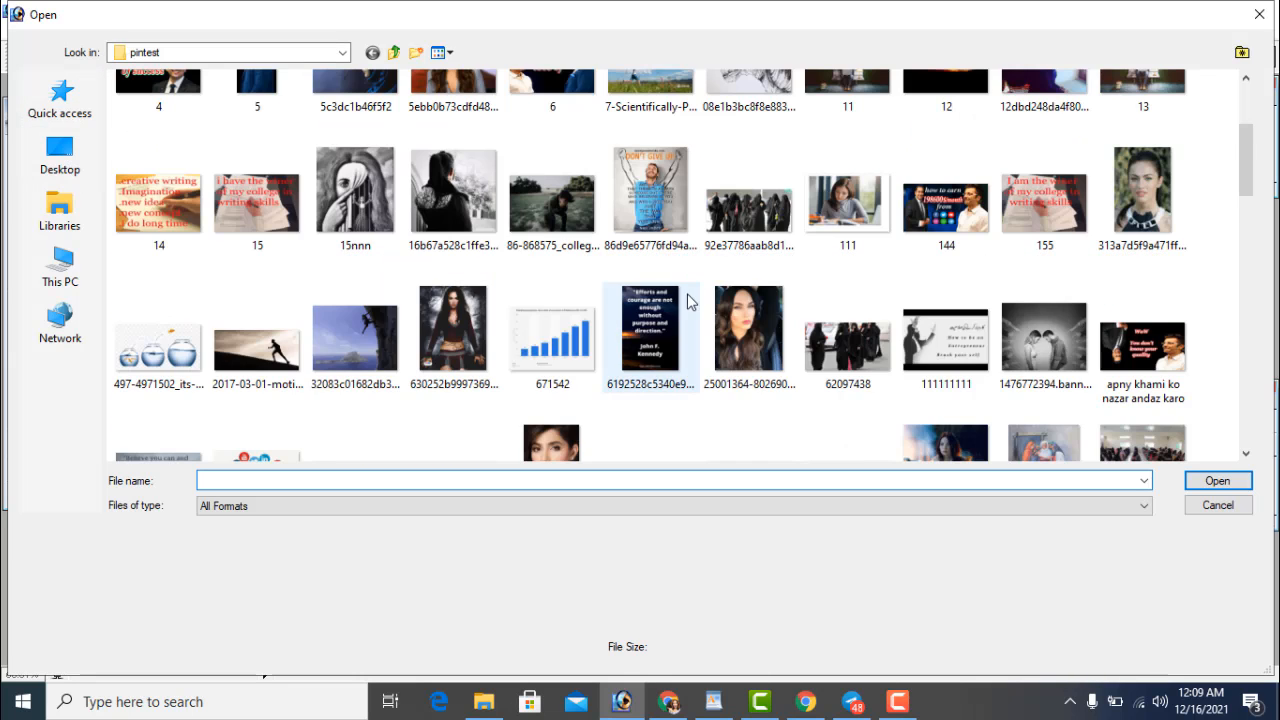
{"action": "scroll", "coordinate": [443, 282], "scroll_direction": "down", "scroll_amount": 5}
{"action": "scroll", "coordinate": [537, 263], "scroll_direction": "up", "scroll_amount": 10}
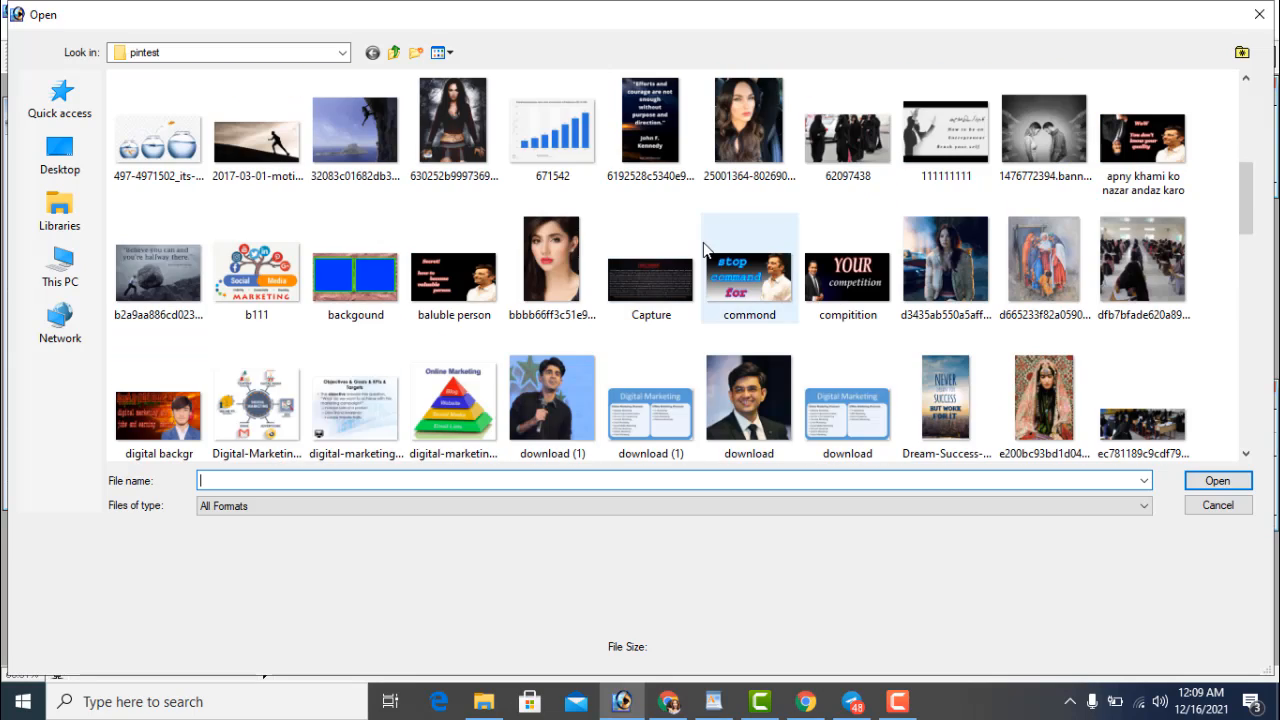
{"action": "scroll", "coordinate": [518, 240], "scroll_direction": "up", "scroll_amount": 3}
{"action": "scroll", "coordinate": [528, 255], "scroll_direction": "down", "scroll_amount": 6}
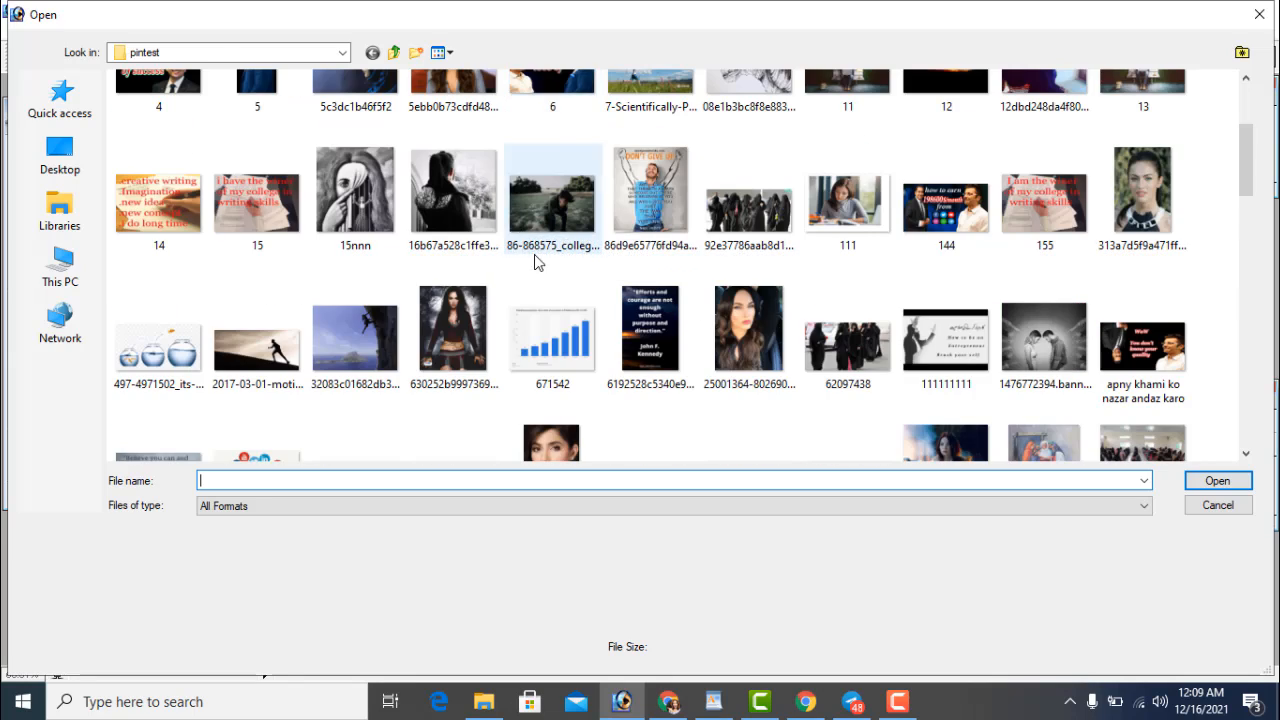
{"action": "scroll", "coordinate": [530, 265], "scroll_direction": "down", "scroll_amount": 3}
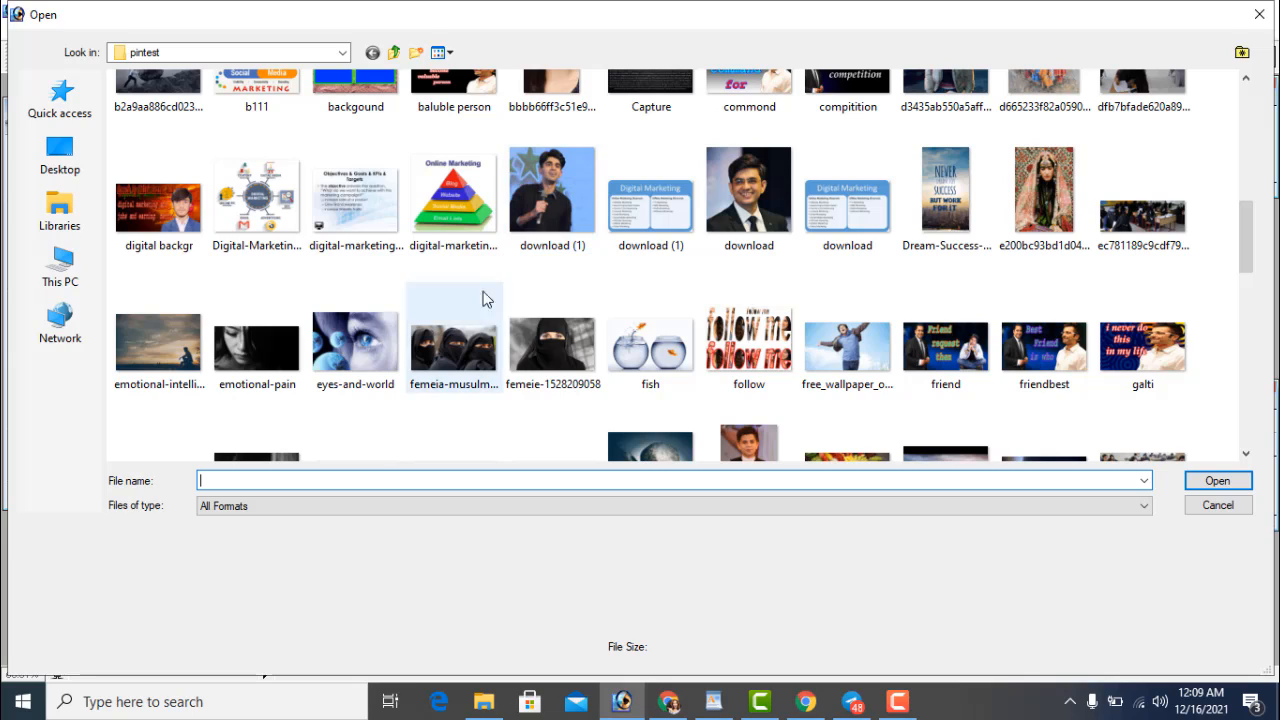
{"action": "left_click", "coordinate": [553, 344]}
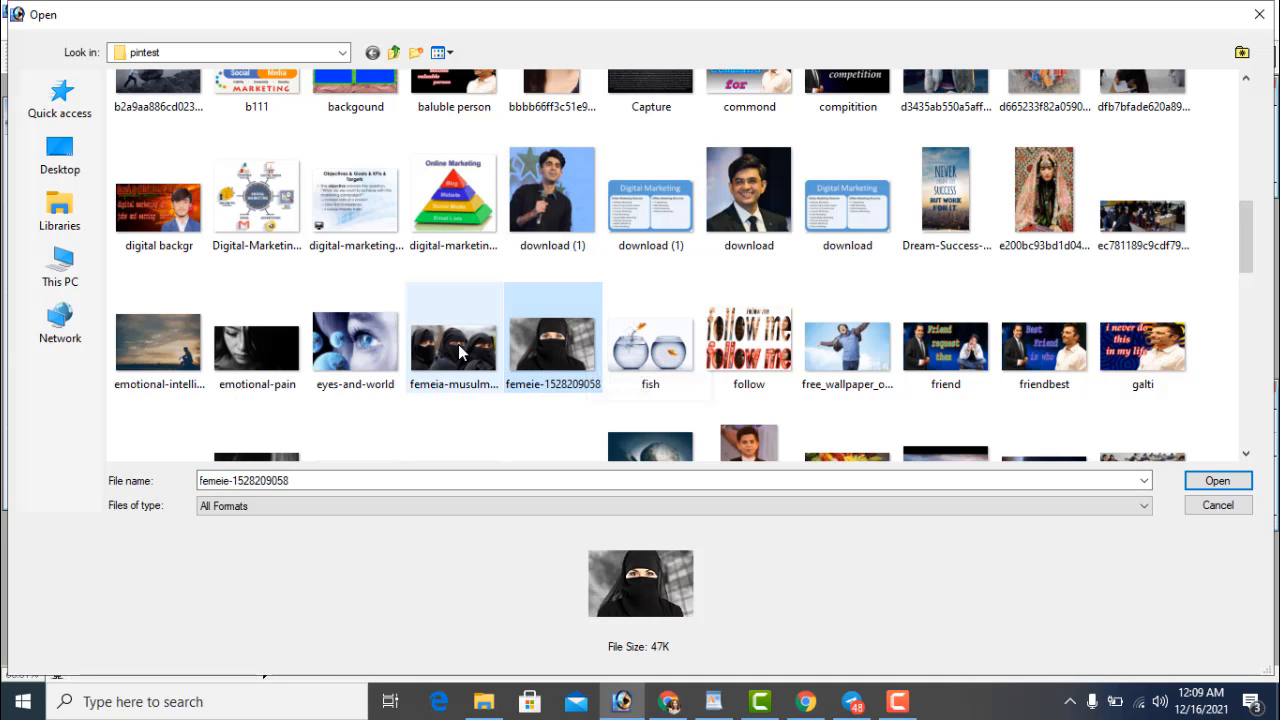
{"action": "left_click", "coordinate": [733, 196]}
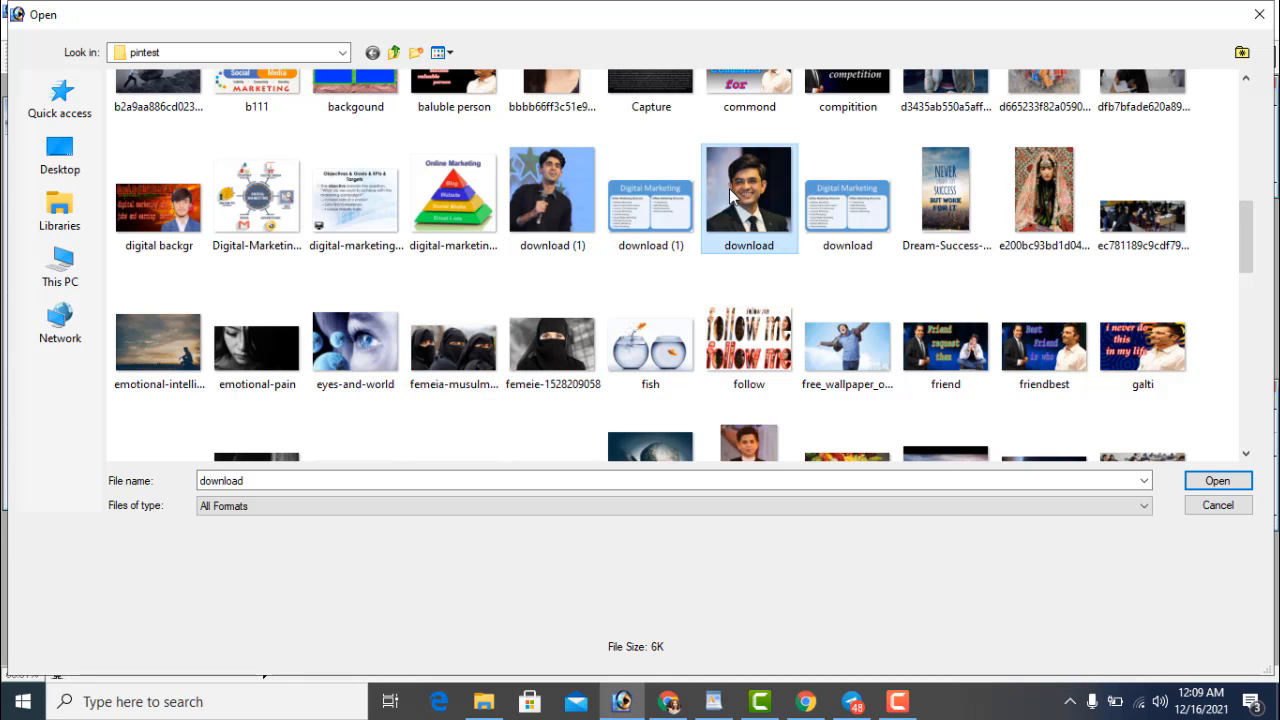
{"action": "left_click", "coordinate": [1226, 481]}
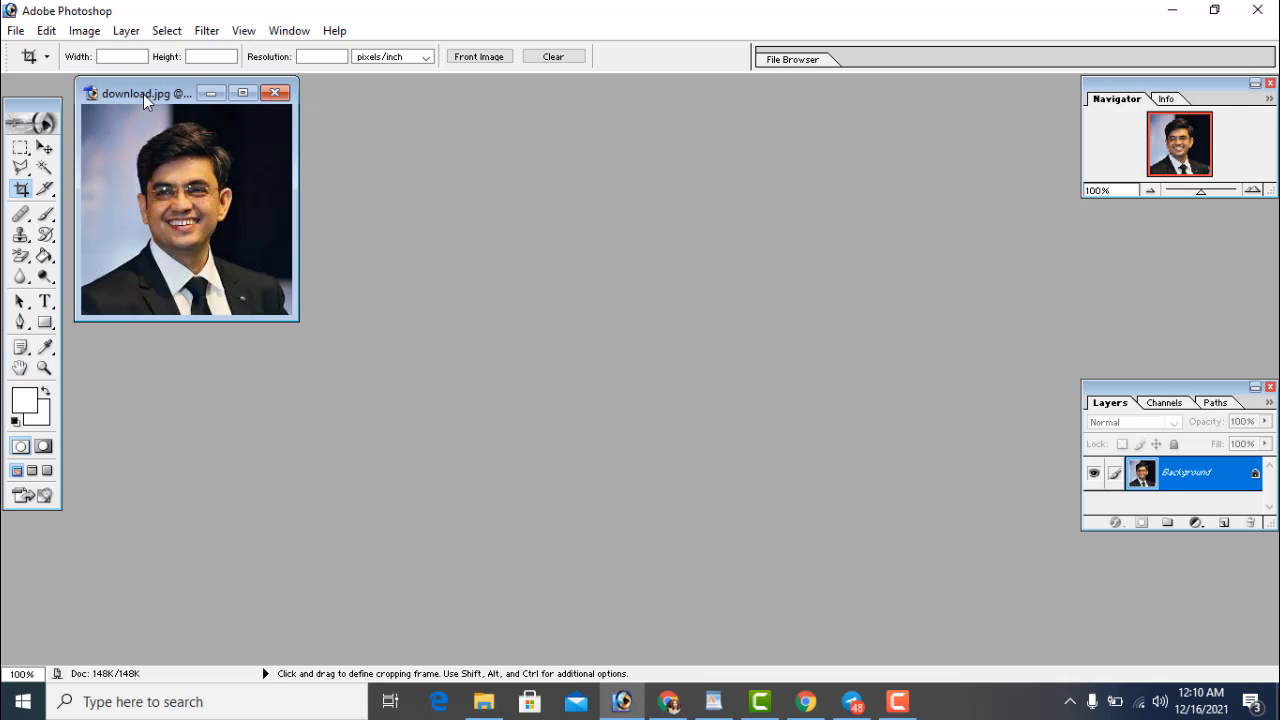
Start a new document from the 4 x 6 preset, keeping inches as the unit
{"action": "left_click_drag", "start_coordinate": [143, 94], "coordinate": [163, 126]}
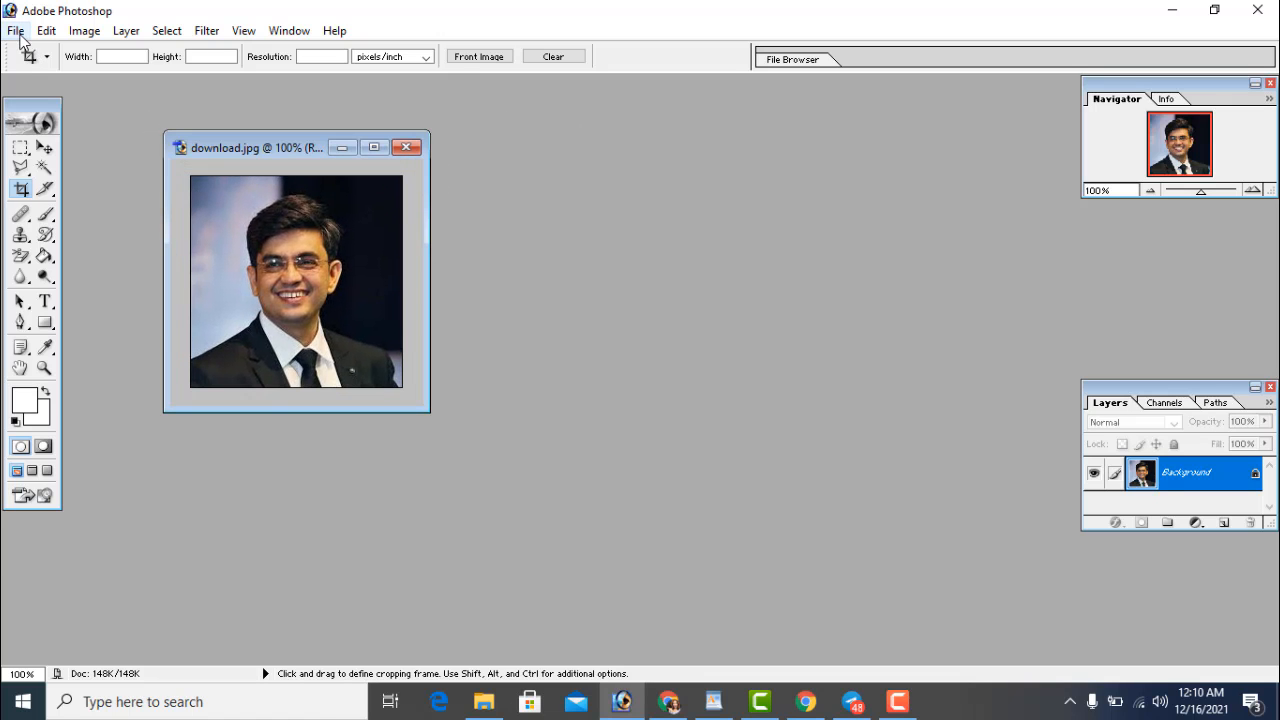
{"action": "left_click", "coordinate": [16, 30]}
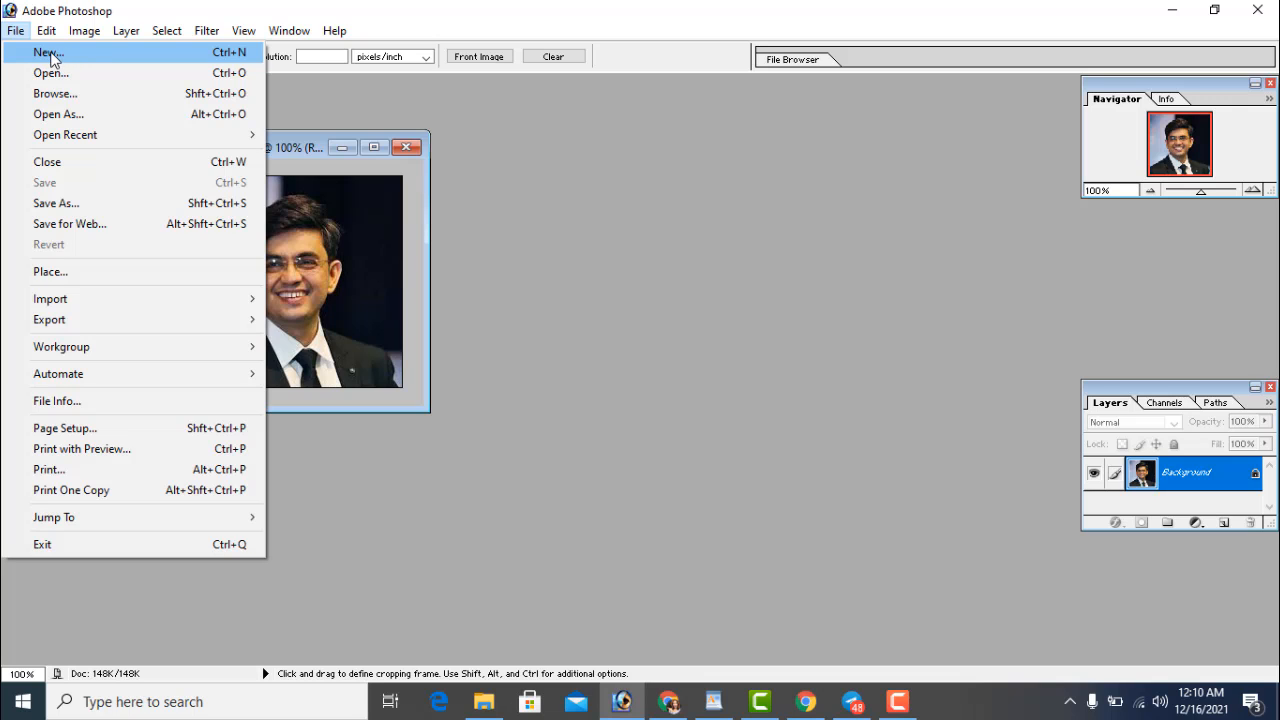
{"action": "left_click", "coordinate": [84, 62]}
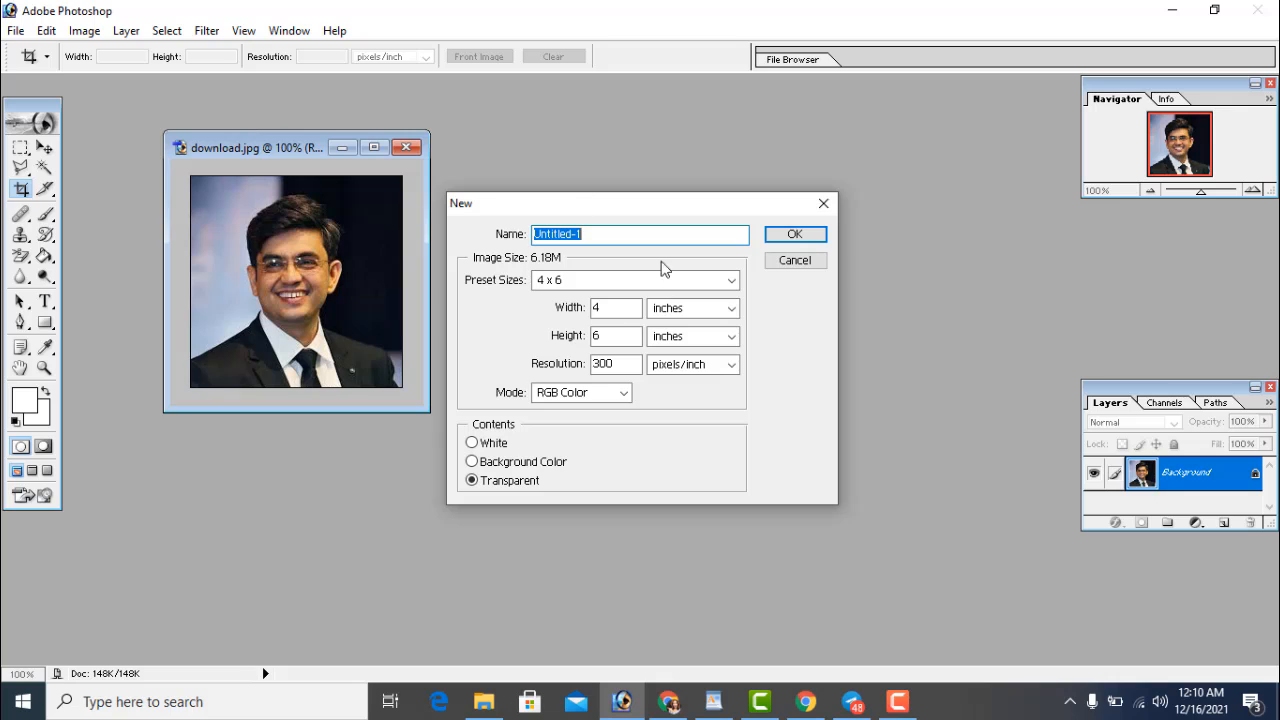
{"action": "left_click", "coordinate": [692, 287]}
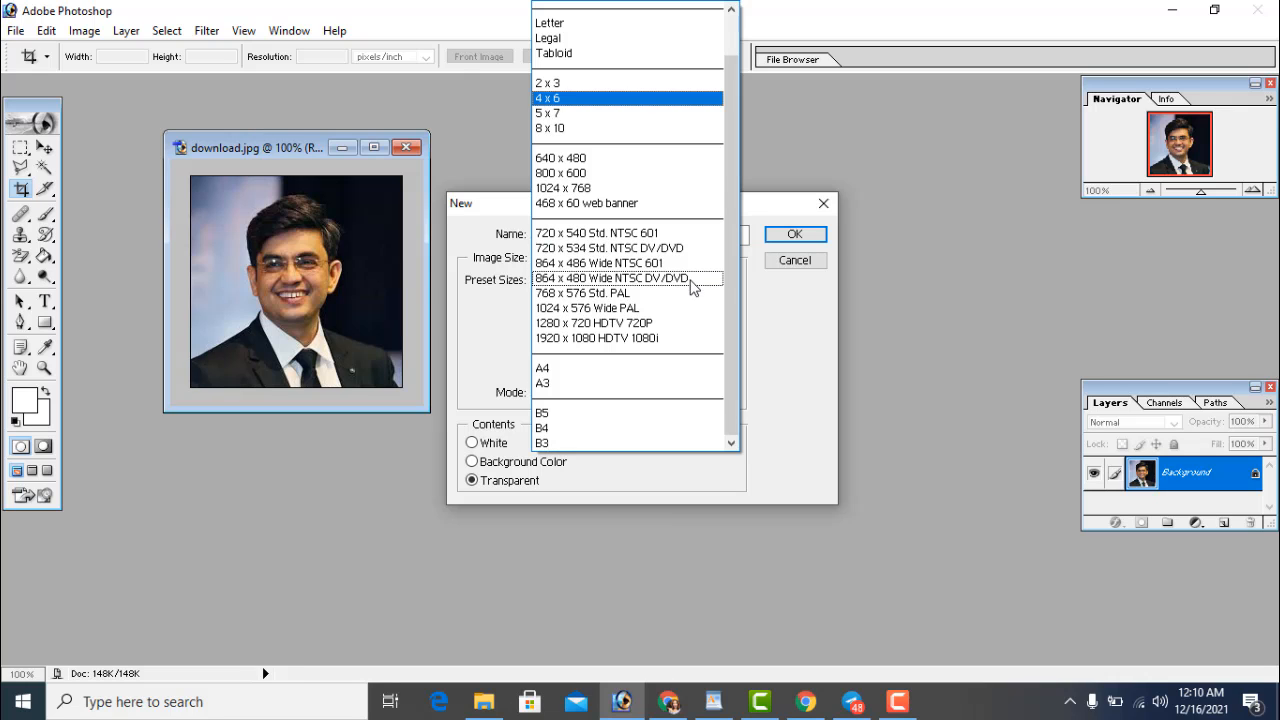
{"action": "left_click", "coordinate": [808, 350]}
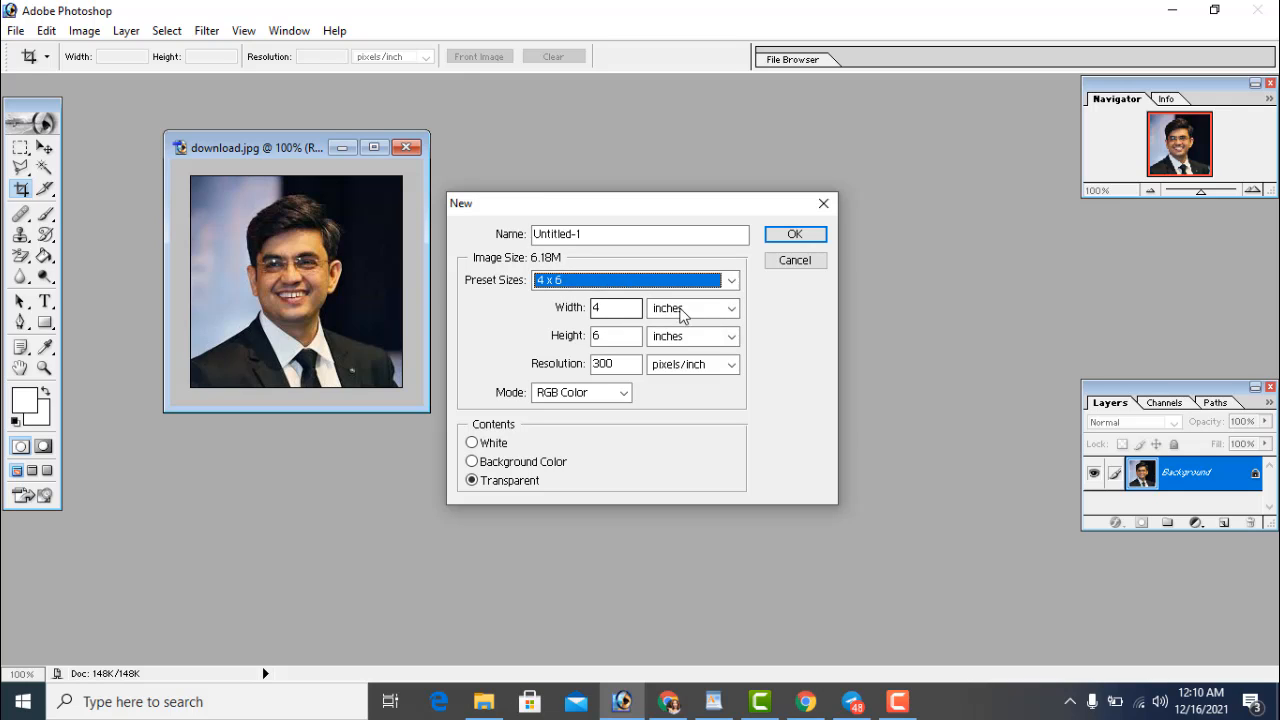
{"action": "left_click", "coordinate": [726, 309]}
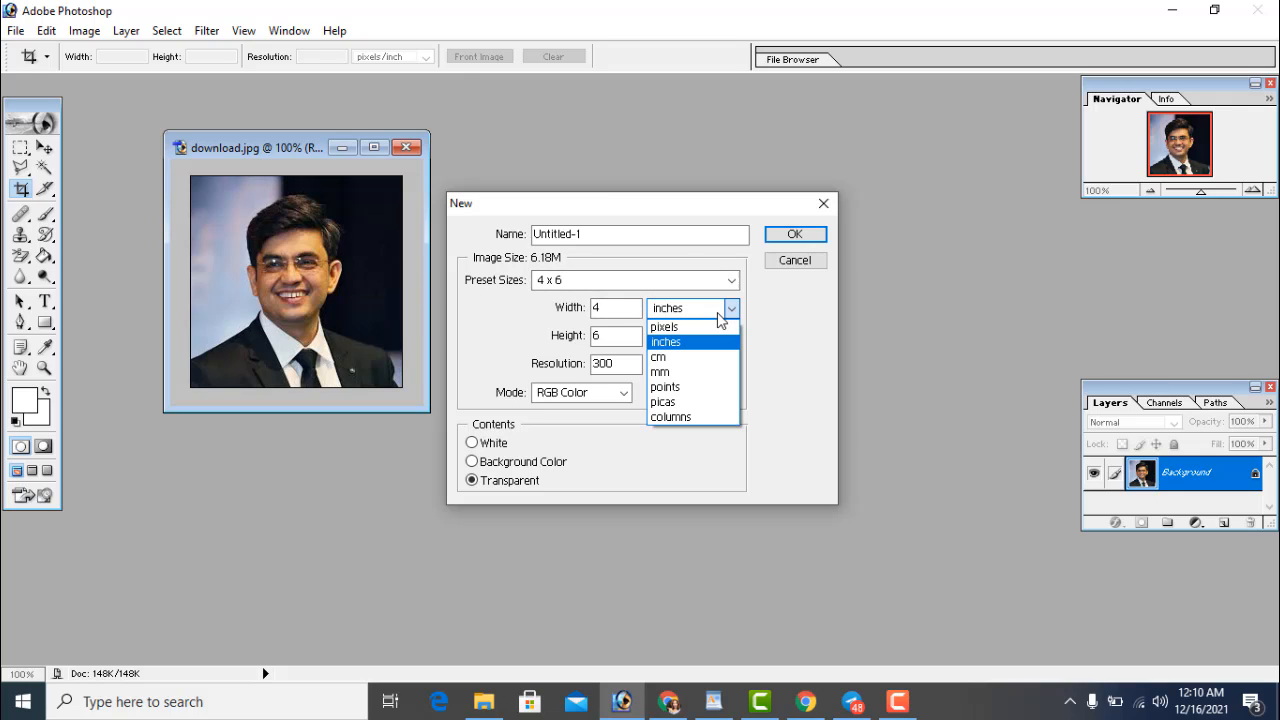
{"action": "left_click", "coordinate": [704, 342]}
Set width 1.5 and height 2 inches, create it, and place Untitled-1 beside the portrait
{"action": "left_click", "coordinate": [613, 305]}
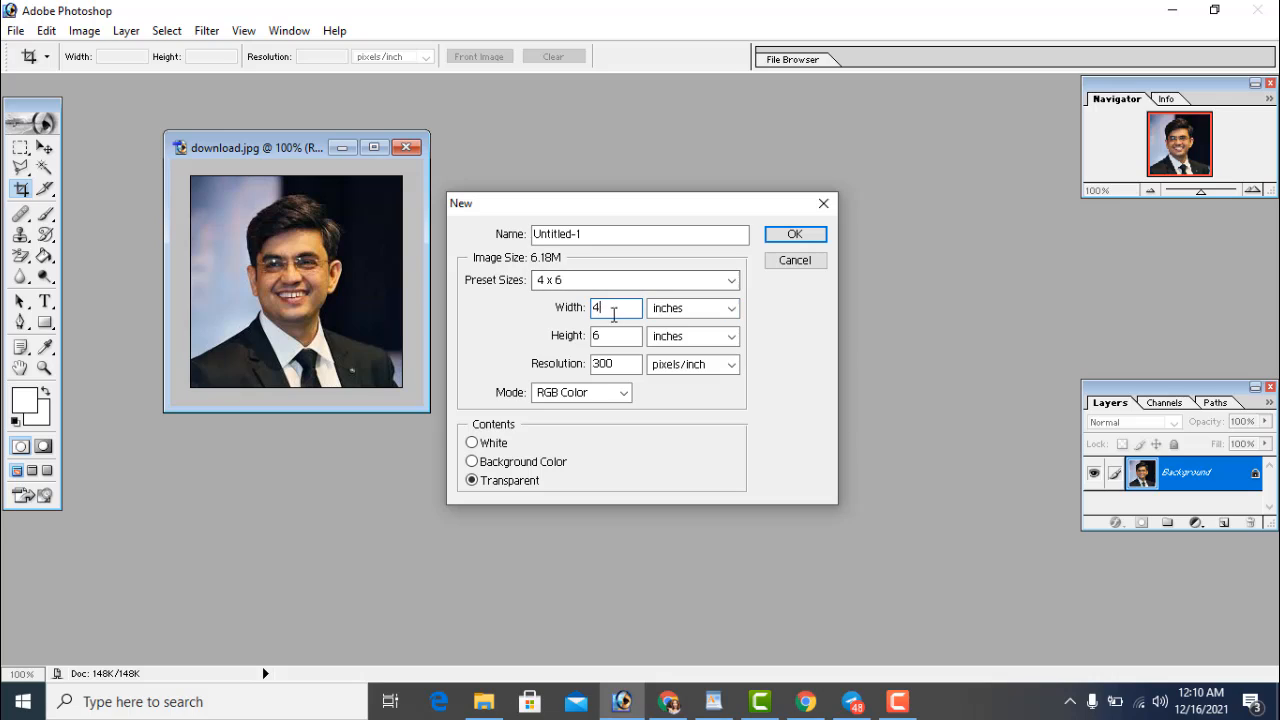
{"action": "key", "text": "BackSpace"}
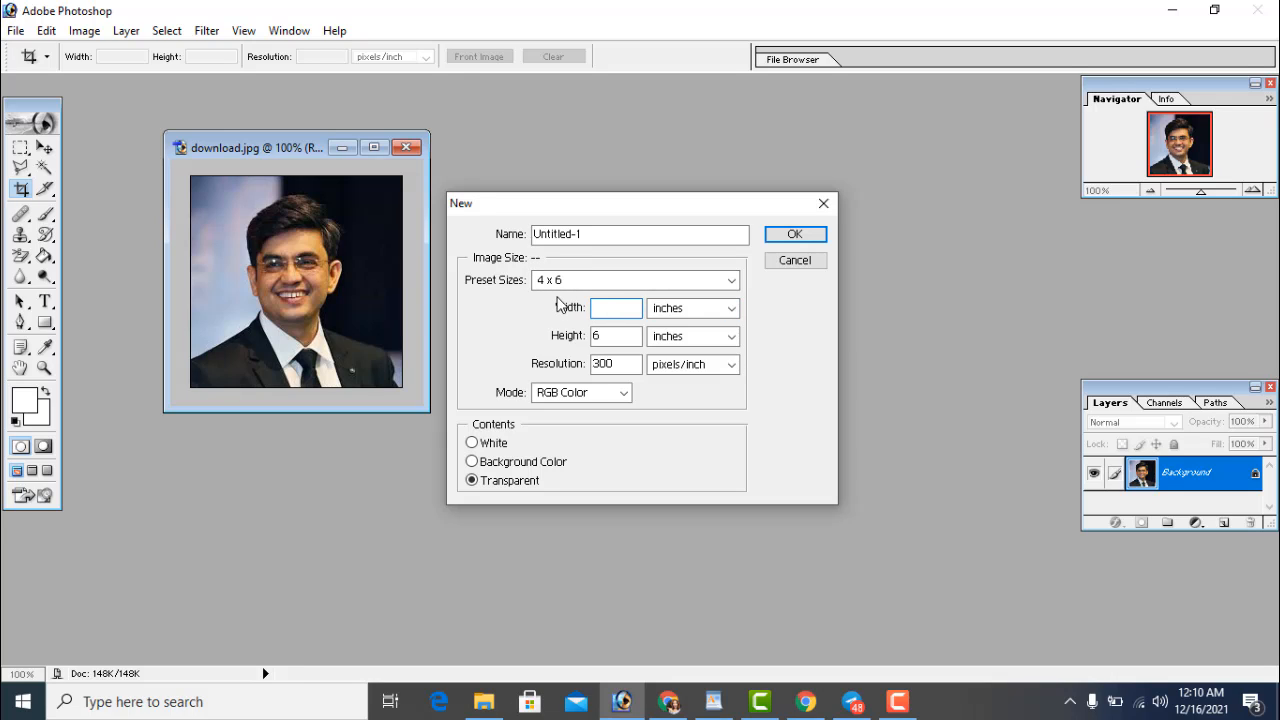
{"action": "type", "text": "1.5"}
{"action": "key", "text": "Tab"}
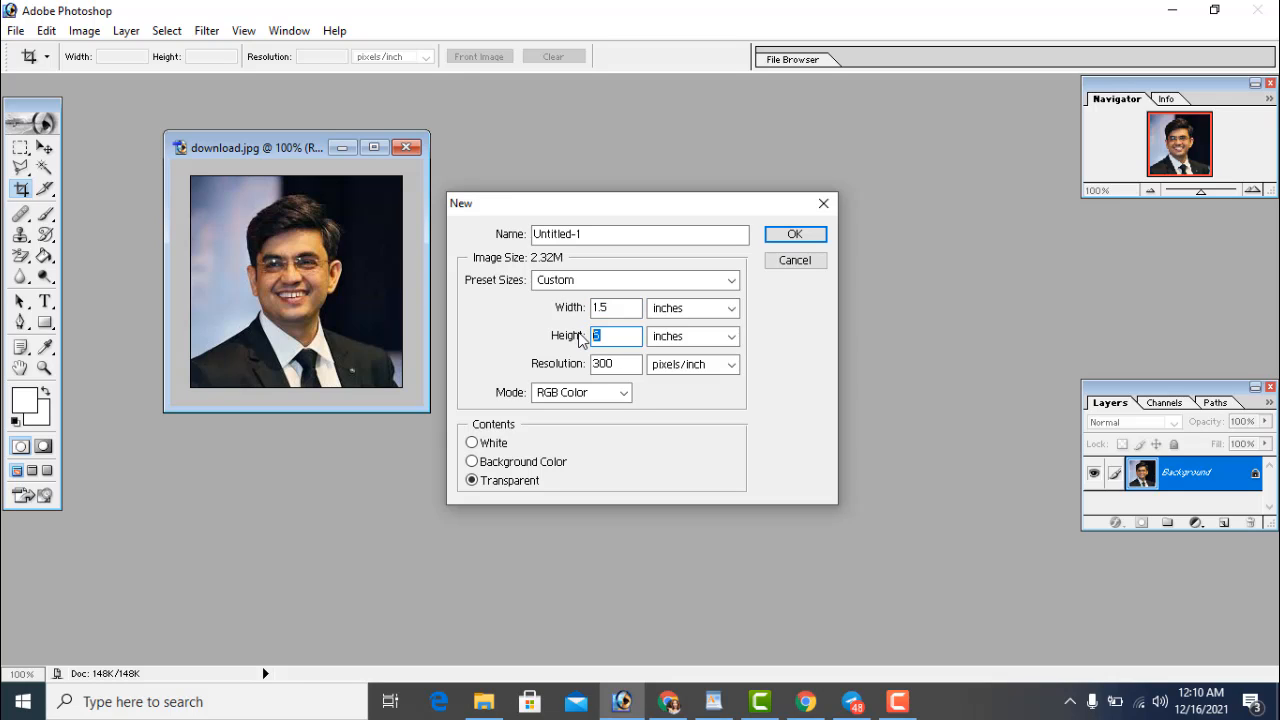
{"action": "type", "text": "2"}
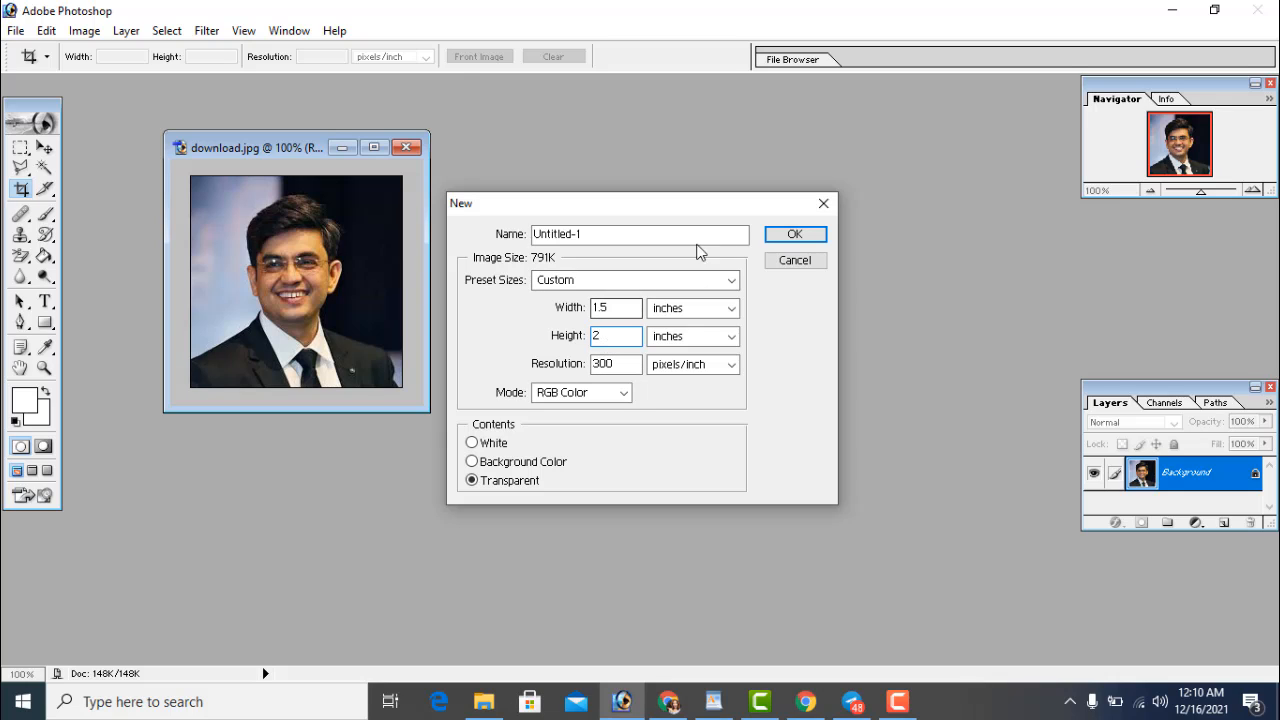
{"action": "left_click", "coordinate": [790, 236]}
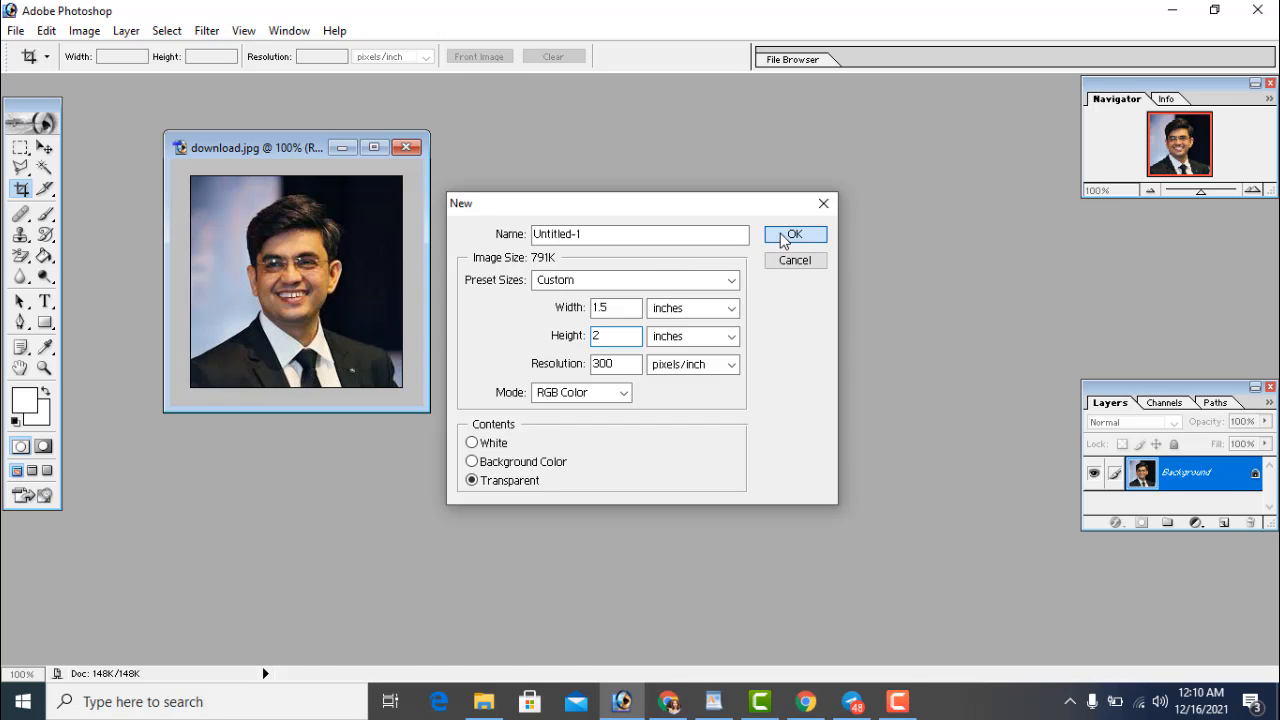
{"action": "left_click_drag", "start_coordinate": [179, 106], "coordinate": [544, 195]}
{"action": "left_click_drag", "start_coordinate": [451, 174], "coordinate": [412, 146]}
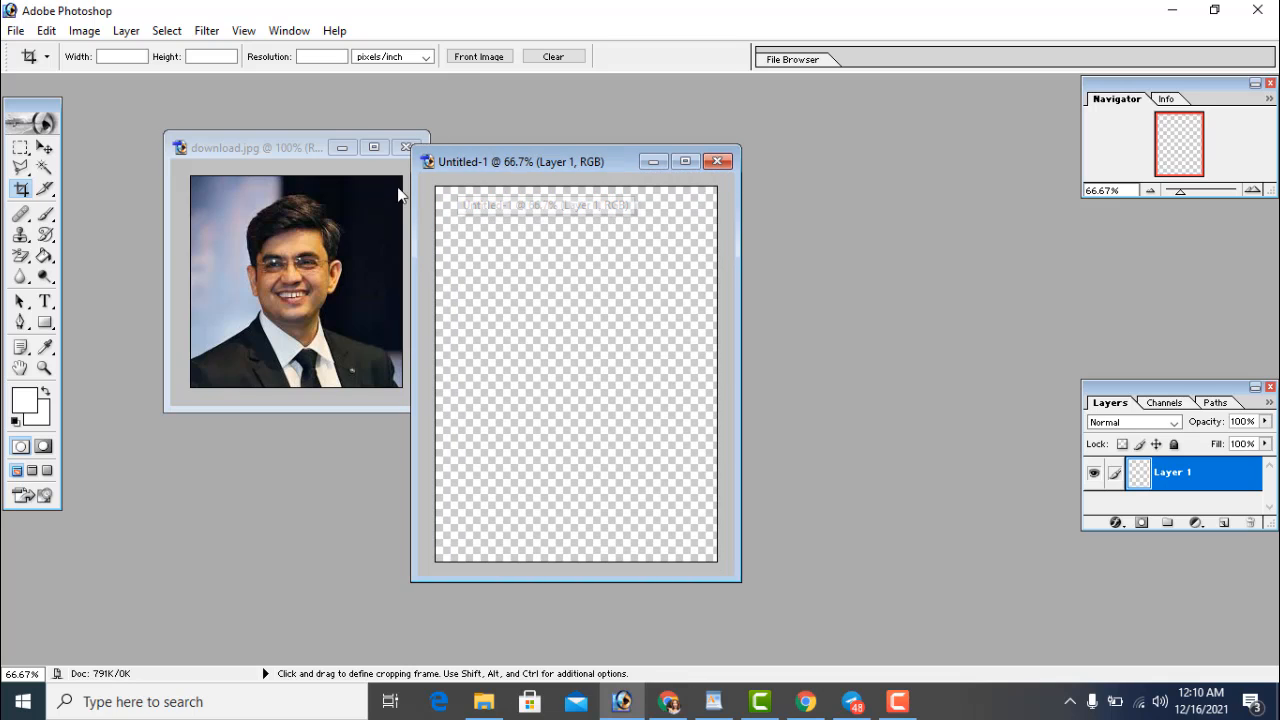
Try dragging the download.jpg portrait with the Move tool, then dismiss the locked-layer warning
{"action": "left_click", "coordinate": [278, 256]}
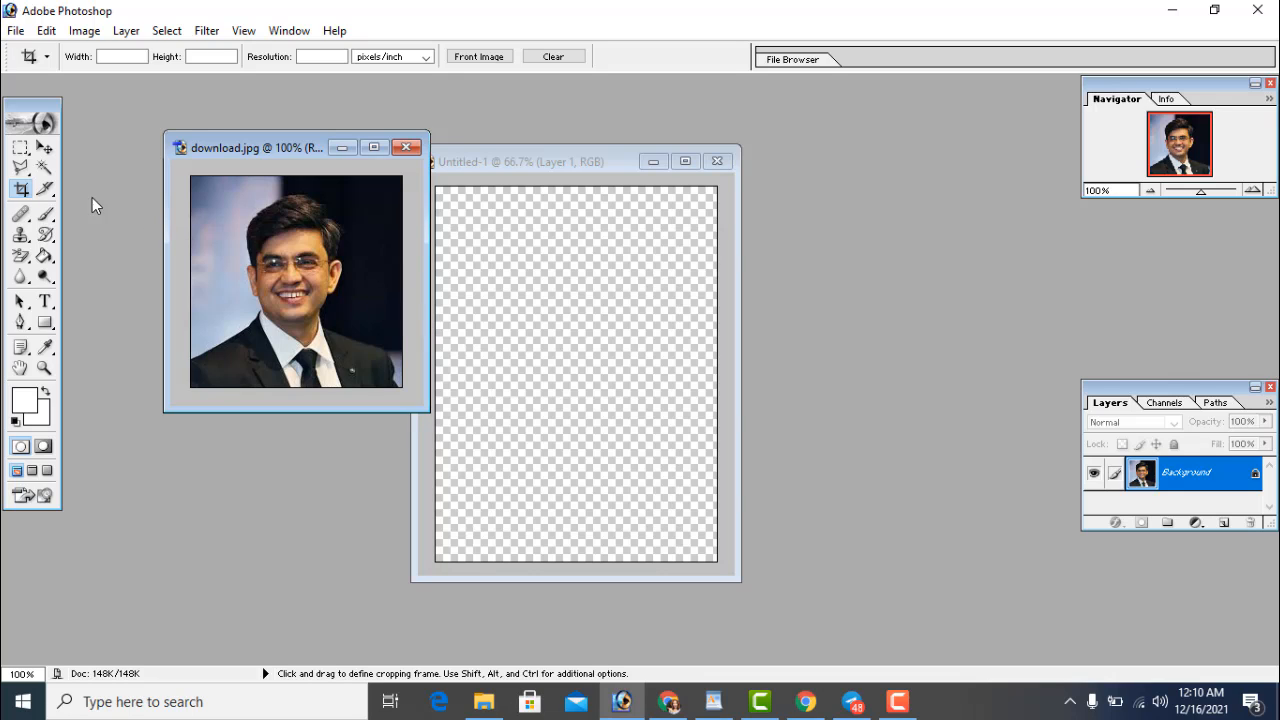
{"action": "left_click", "coordinate": [44, 150]}
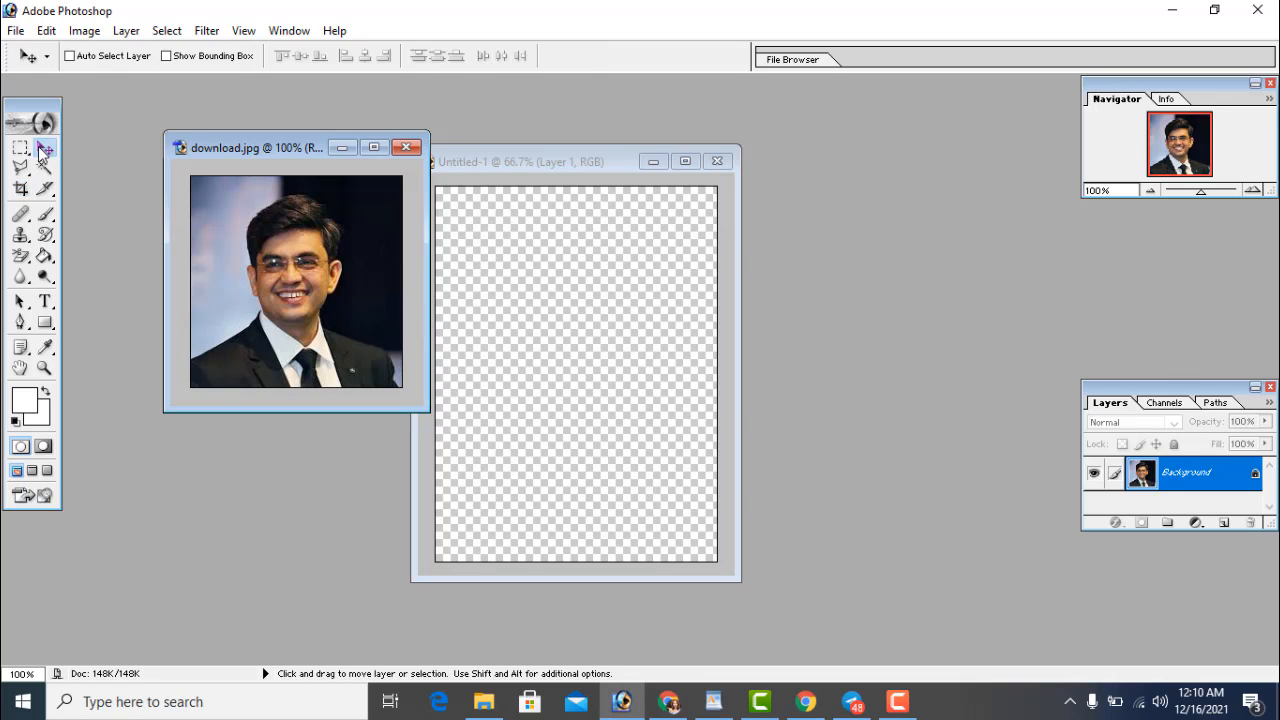
{"action": "mouse_move", "coordinate": [276, 260]}
{"action": "left_mouse_down"}
{"action": "mouse_move", "coordinate": [514, 371]}
{"action": "mouse_move", "coordinate": [287, 288]}
{"action": "mouse_move", "coordinate": [271, 265]}
{"action": "left_mouse_up"}
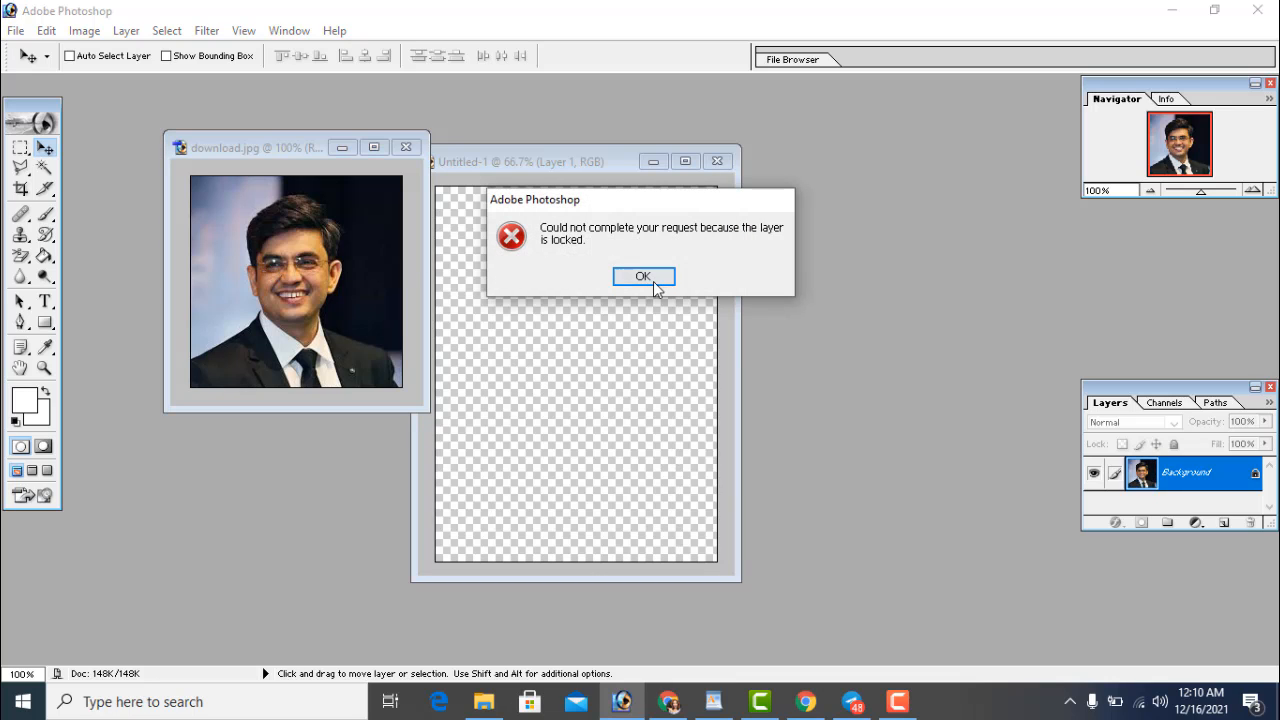
{"action": "left_click", "coordinate": [653, 281]}
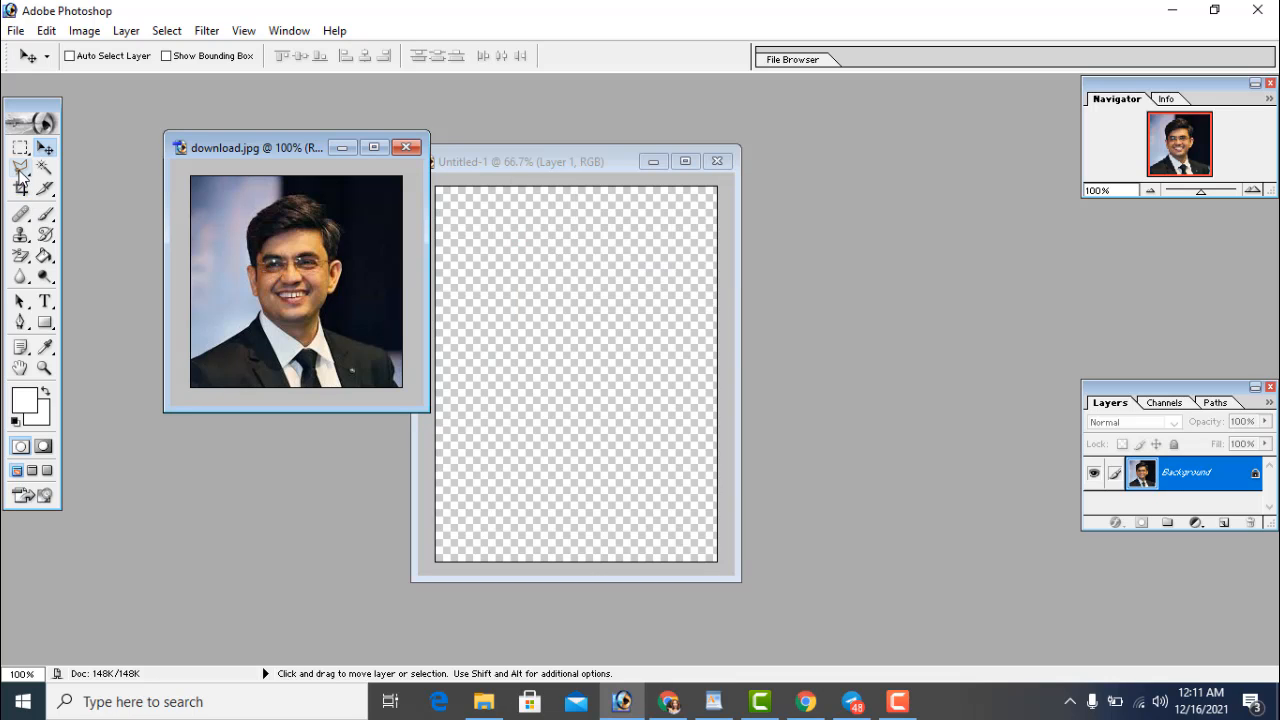
Trace a Polygonal Lasso outline around the man's head and shoulders
{"action": "left_click", "coordinate": [20, 170]}
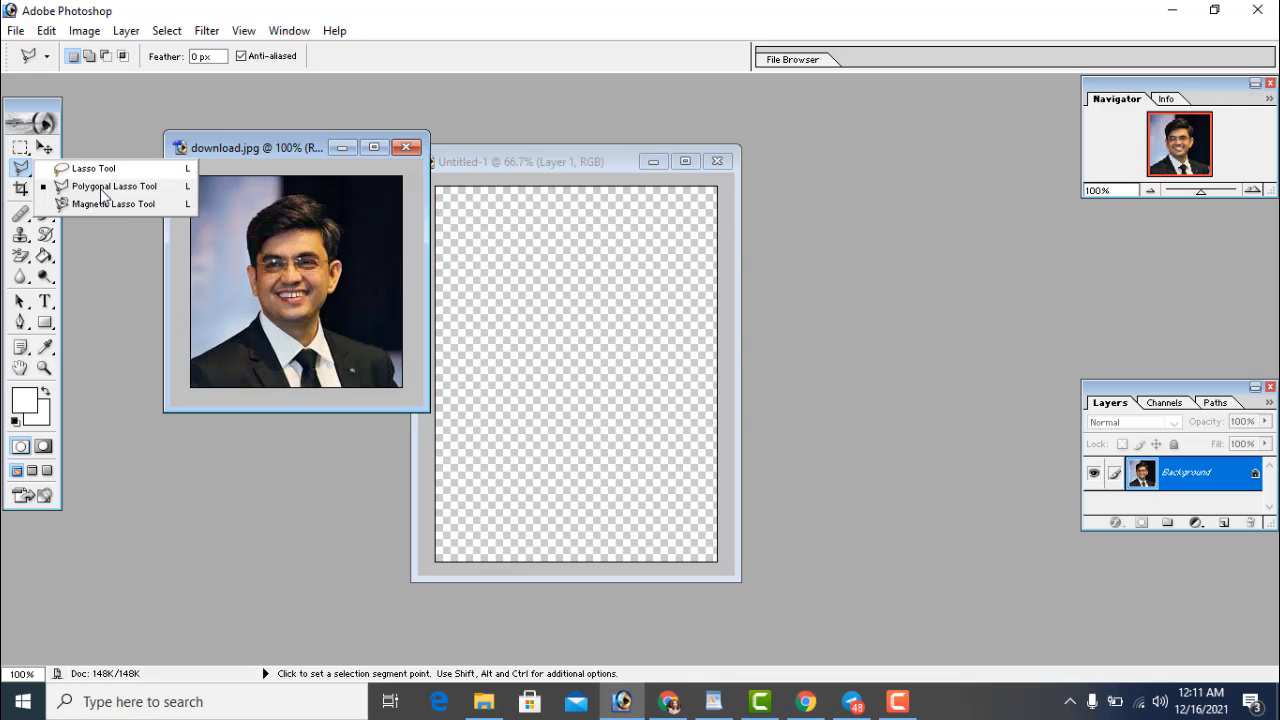
{"action": "left_click", "coordinate": [104, 188]}
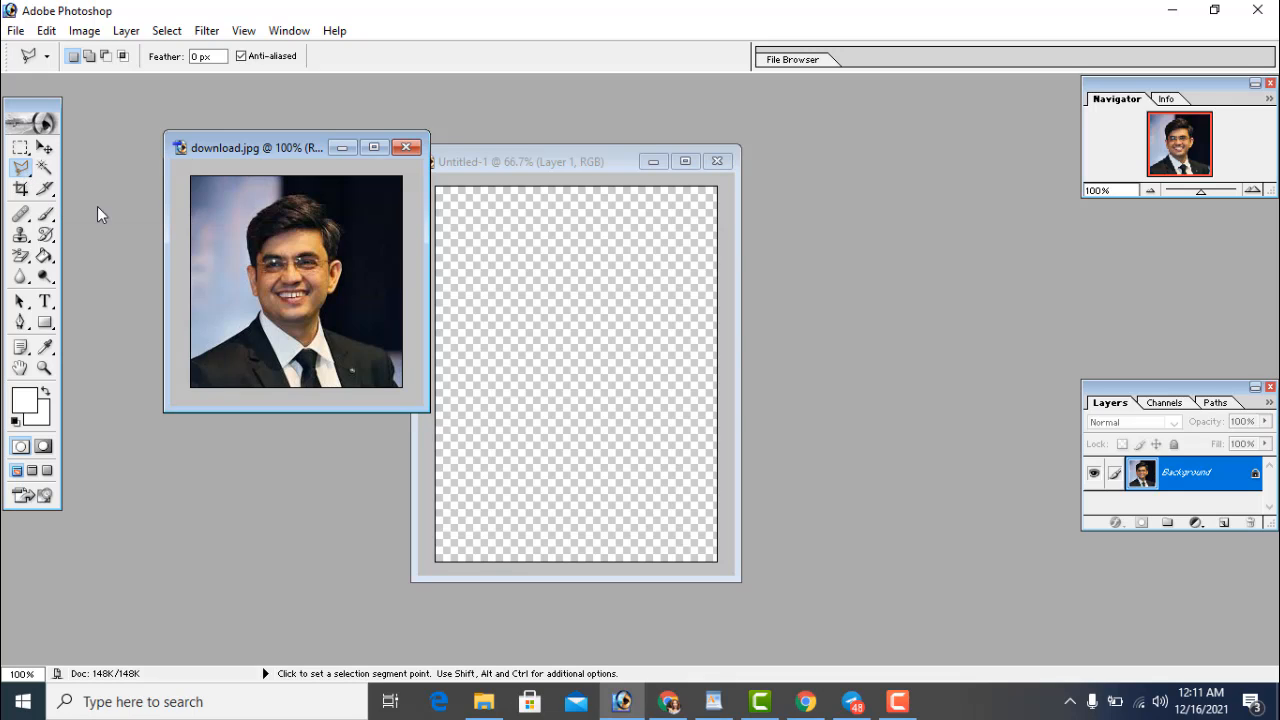
{"action": "left_click", "coordinate": [189, 358]}
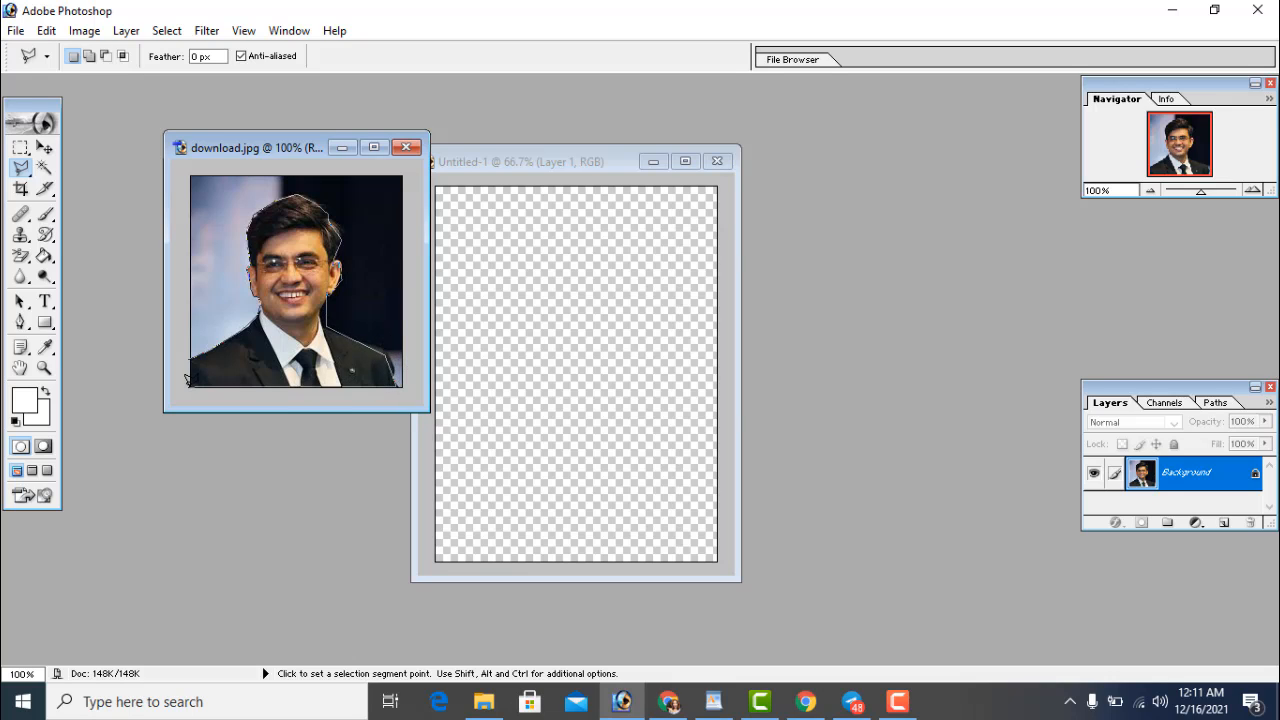
{"action": "left_click", "coordinate": [190, 378]}
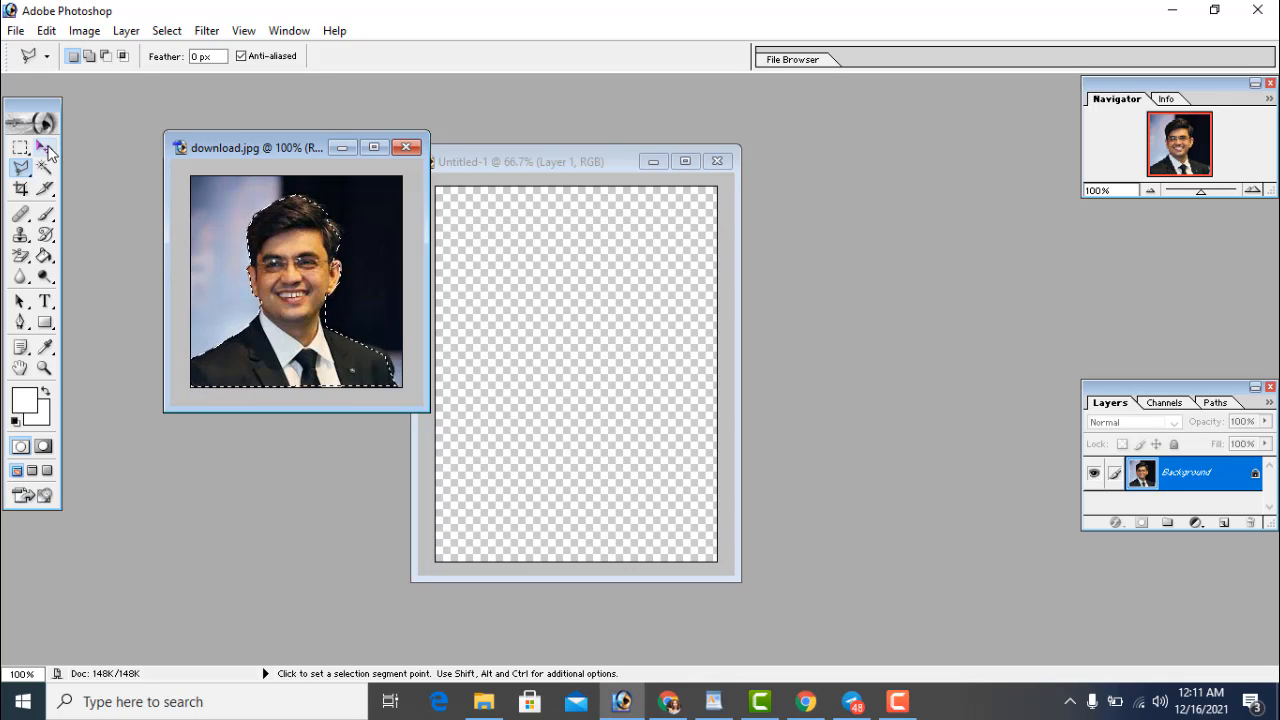
{"action": "left_click", "coordinate": [45, 152]}
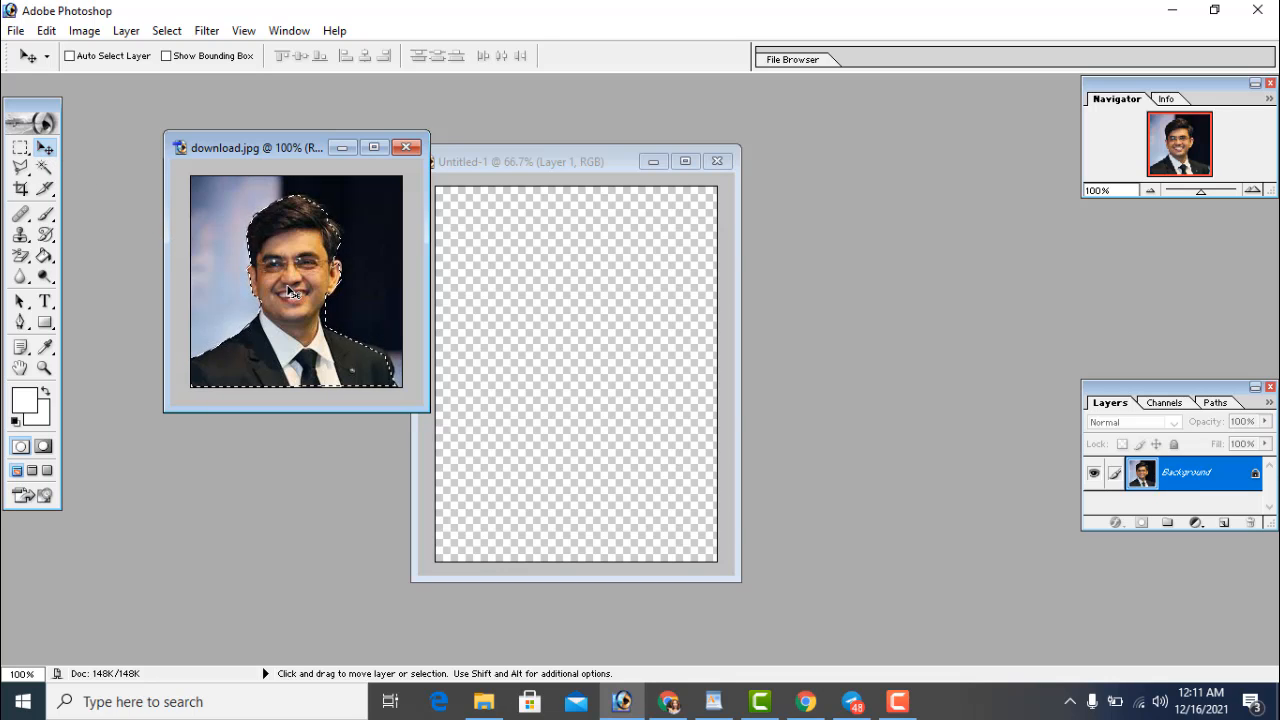
Drag the selected man into Untitled-1 and Free Transform him (222.1% × 295.1%) to fill the canvas
{"action": "left_click_drag", "start_coordinate": [289, 292], "coordinate": [550, 322]}
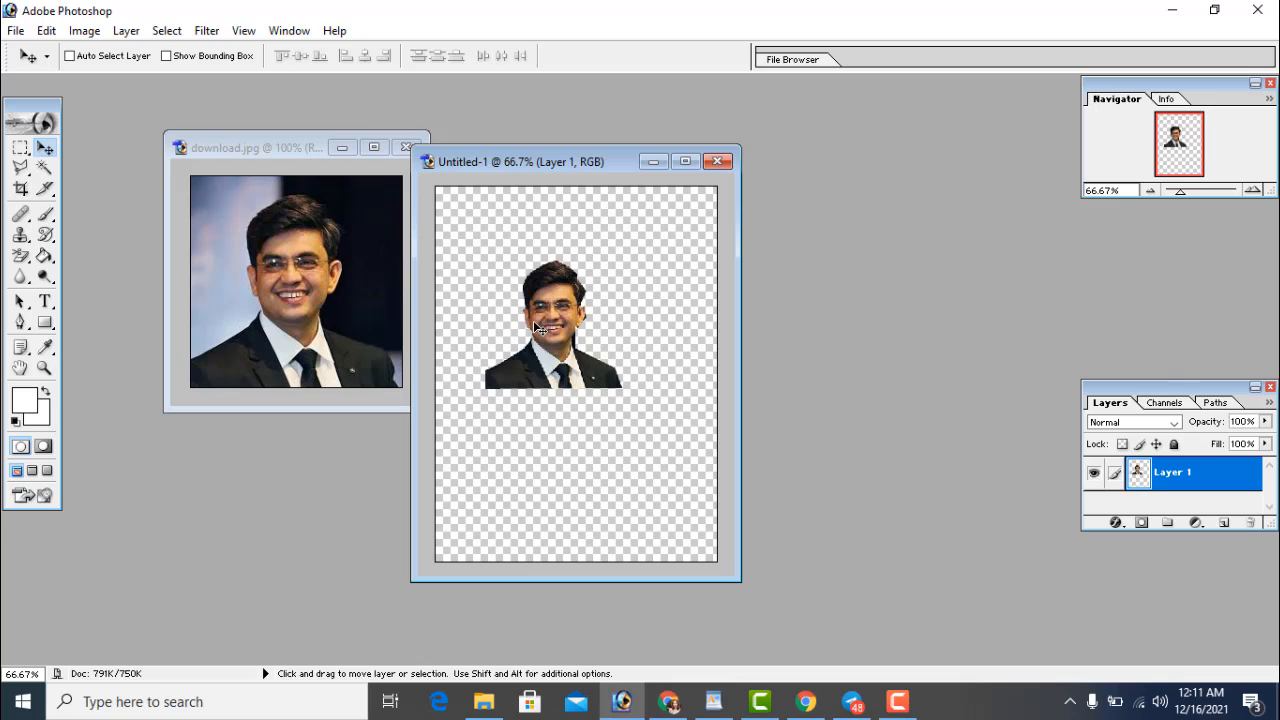
{"action": "key", "text": "ctrl+t"}
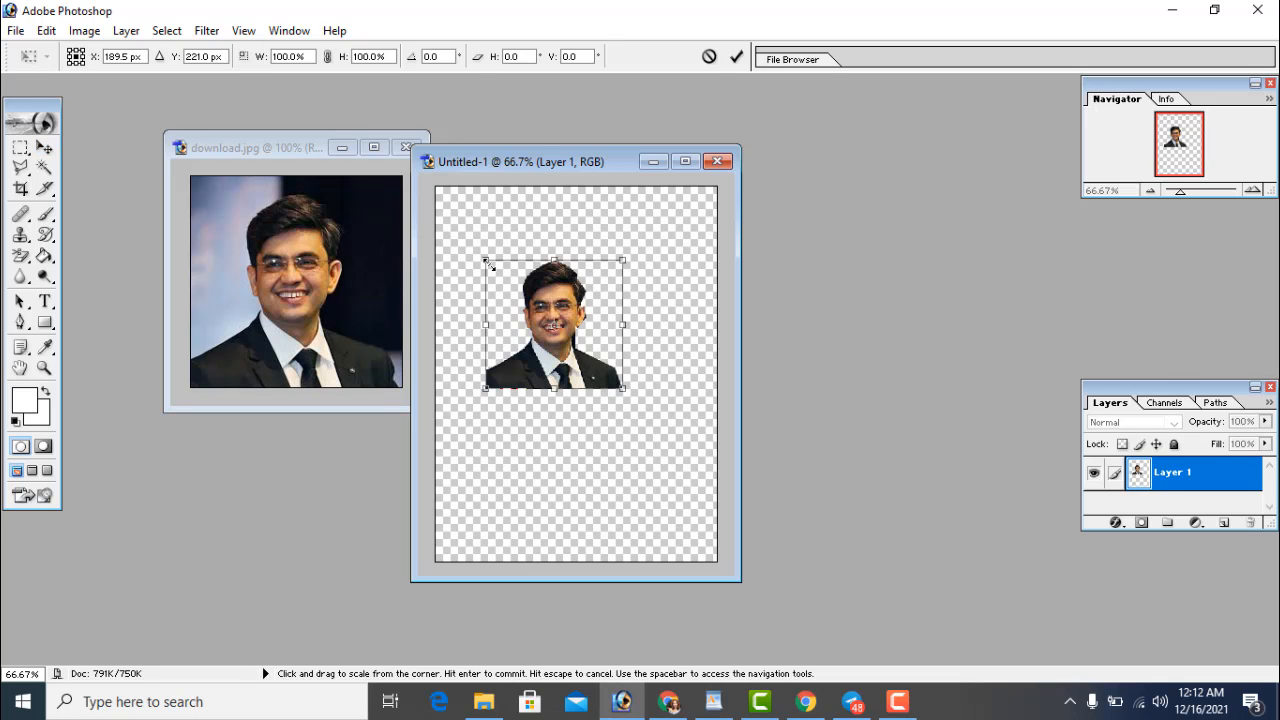
{"action": "left_click_drag", "start_coordinate": [476, 251], "coordinate": [435, 198]}
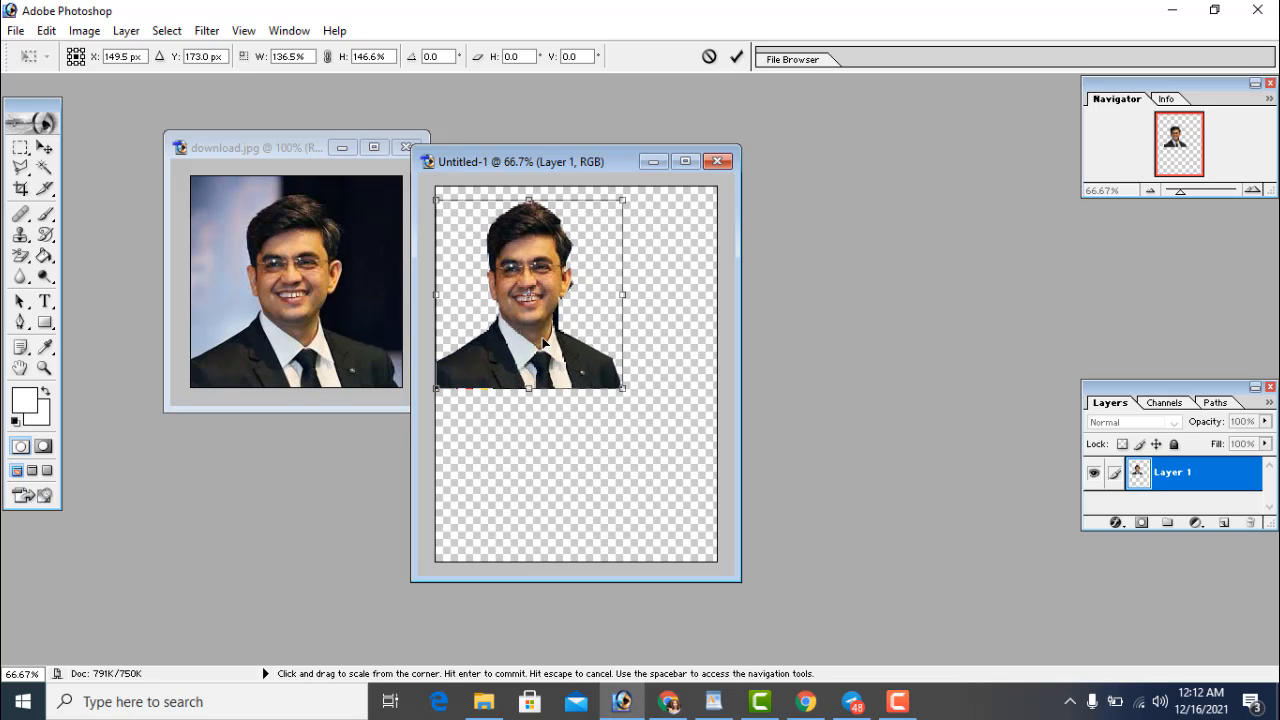
{"action": "left_click_drag", "start_coordinate": [621, 386], "coordinate": [754, 580]}
{"action": "left_click_drag", "start_coordinate": [739, 586], "coordinate": [728, 587]}
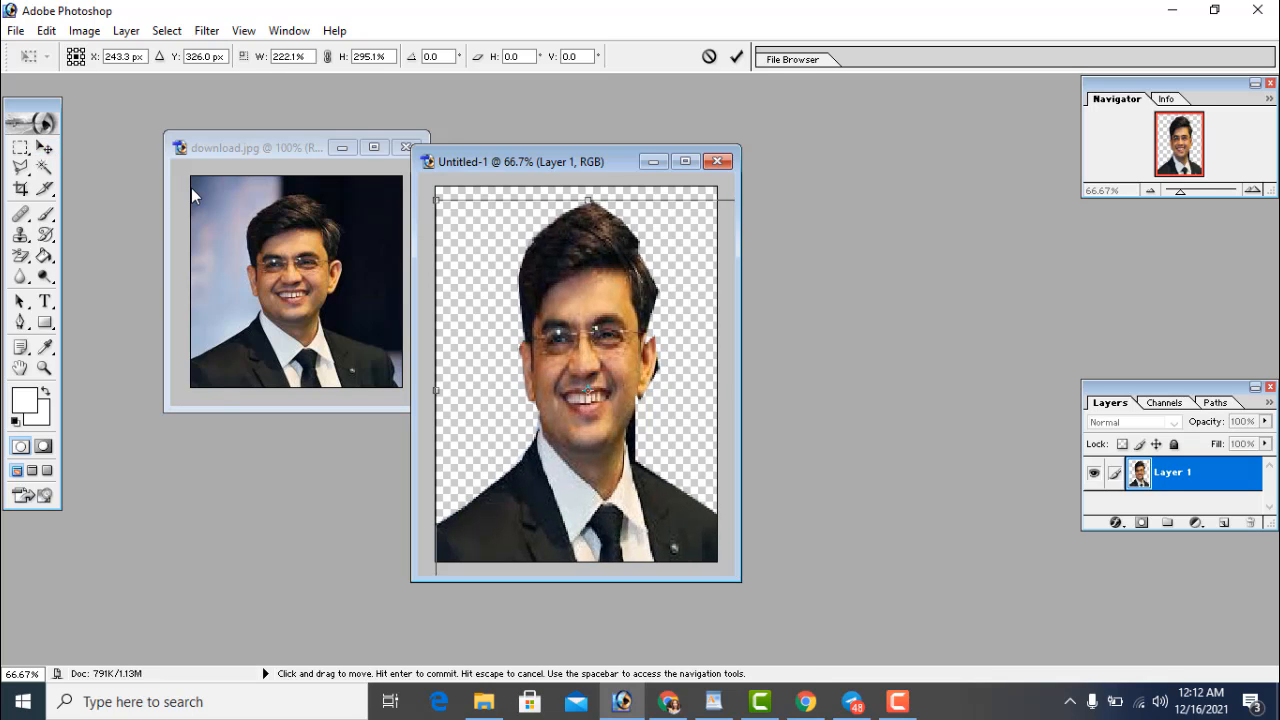
{"action": "key", "text": "Return"}
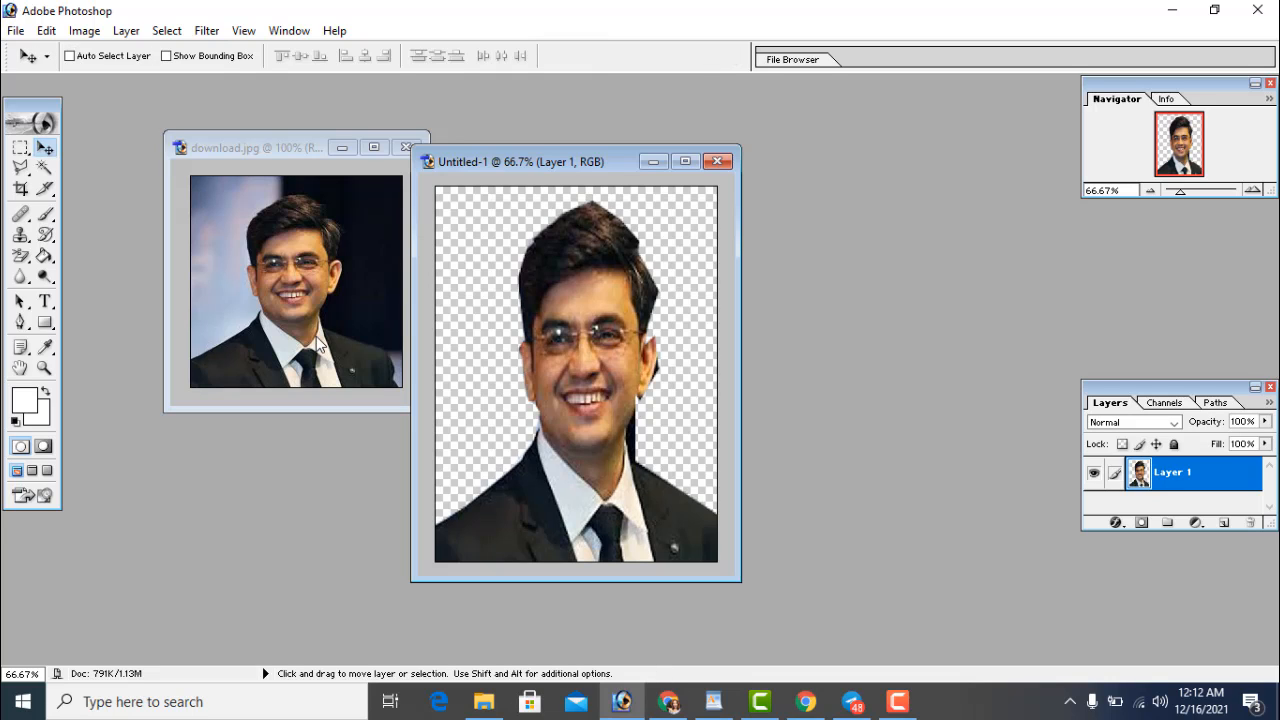
{"action": "left_click", "coordinate": [22, 257]}
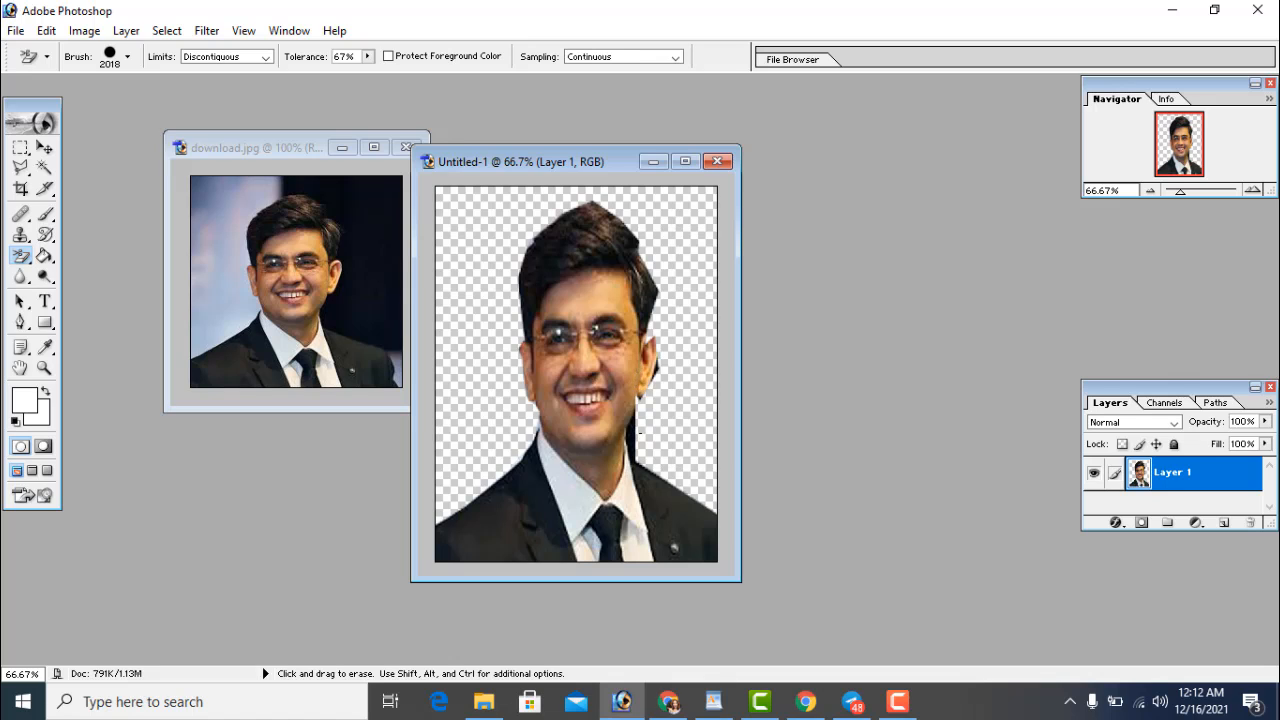
{"action": "left_click", "coordinate": [640, 428]}
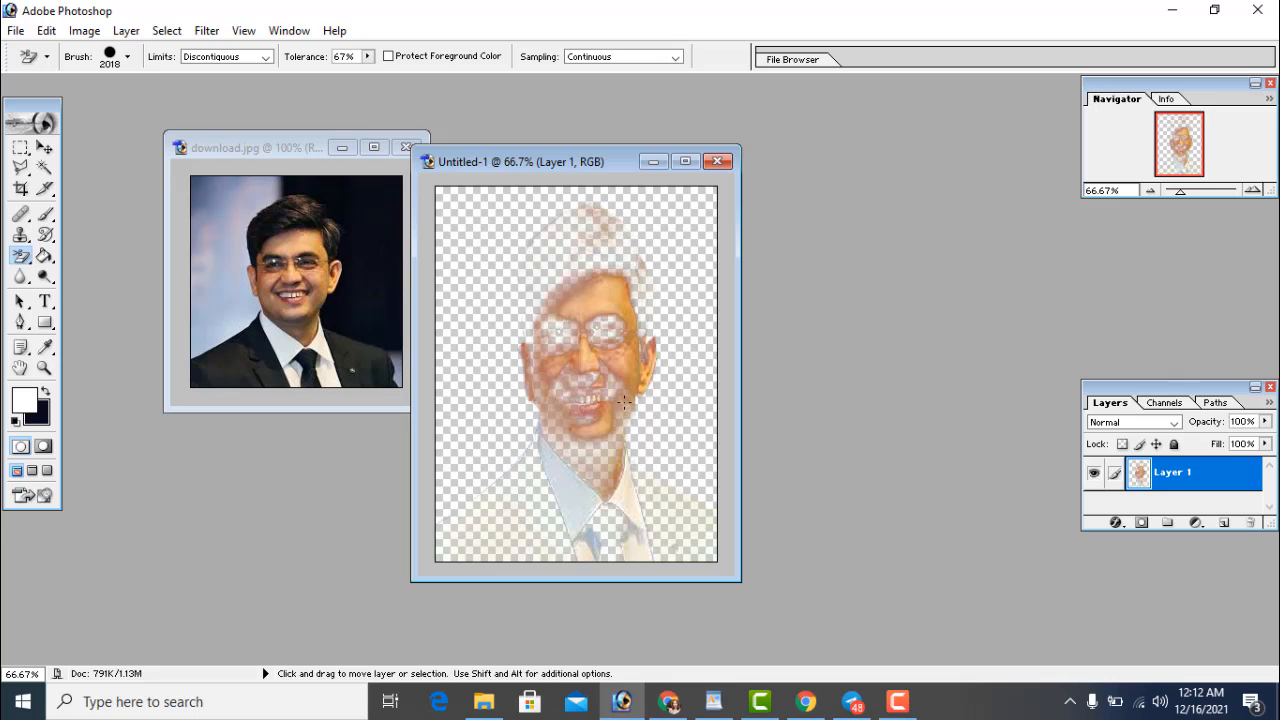
{"action": "key", "text": "ctrl+z"}
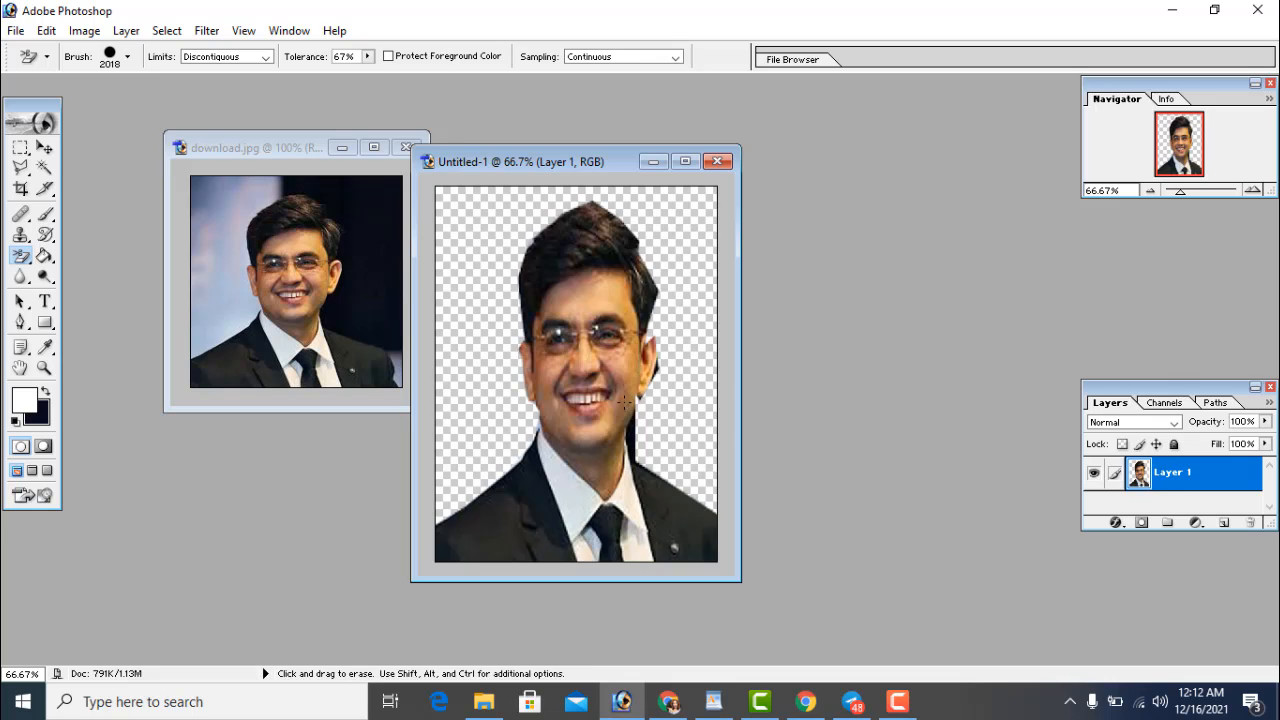
{"action": "left_click", "coordinate": [34, 259]}
{"action": "left_click", "coordinate": [95, 256]}
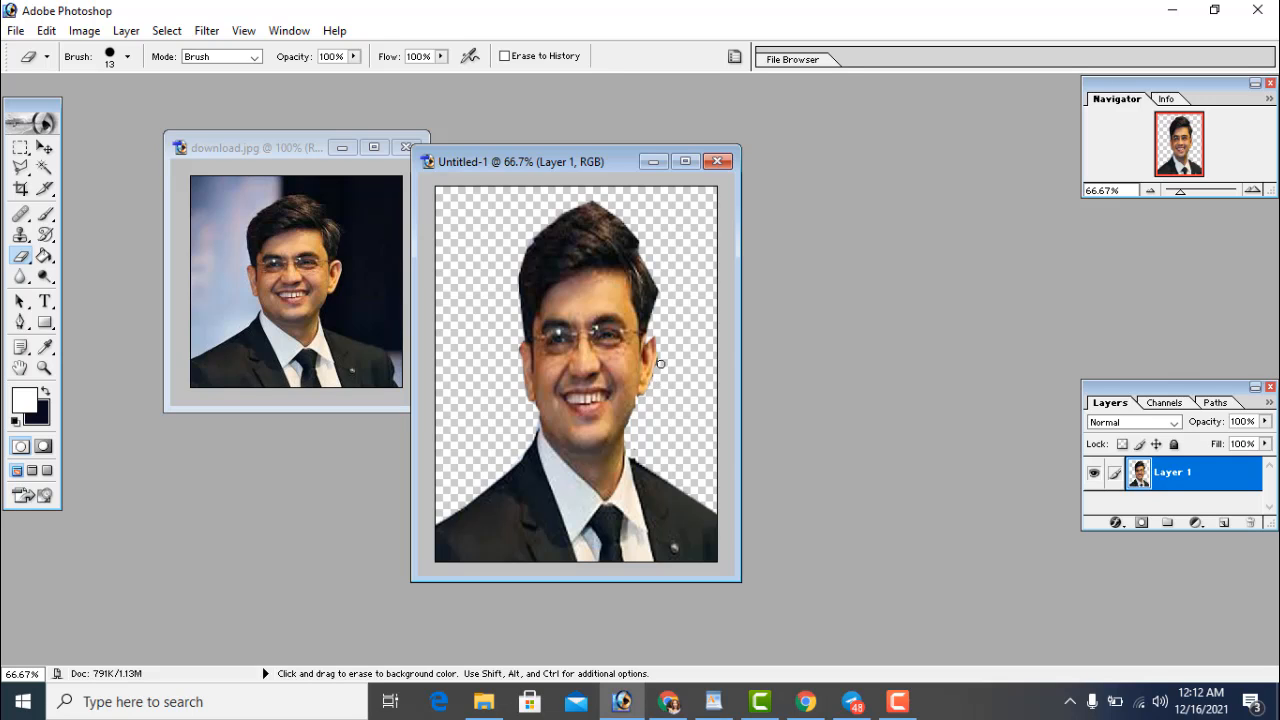
{"action": "left_click", "coordinate": [44, 148]}
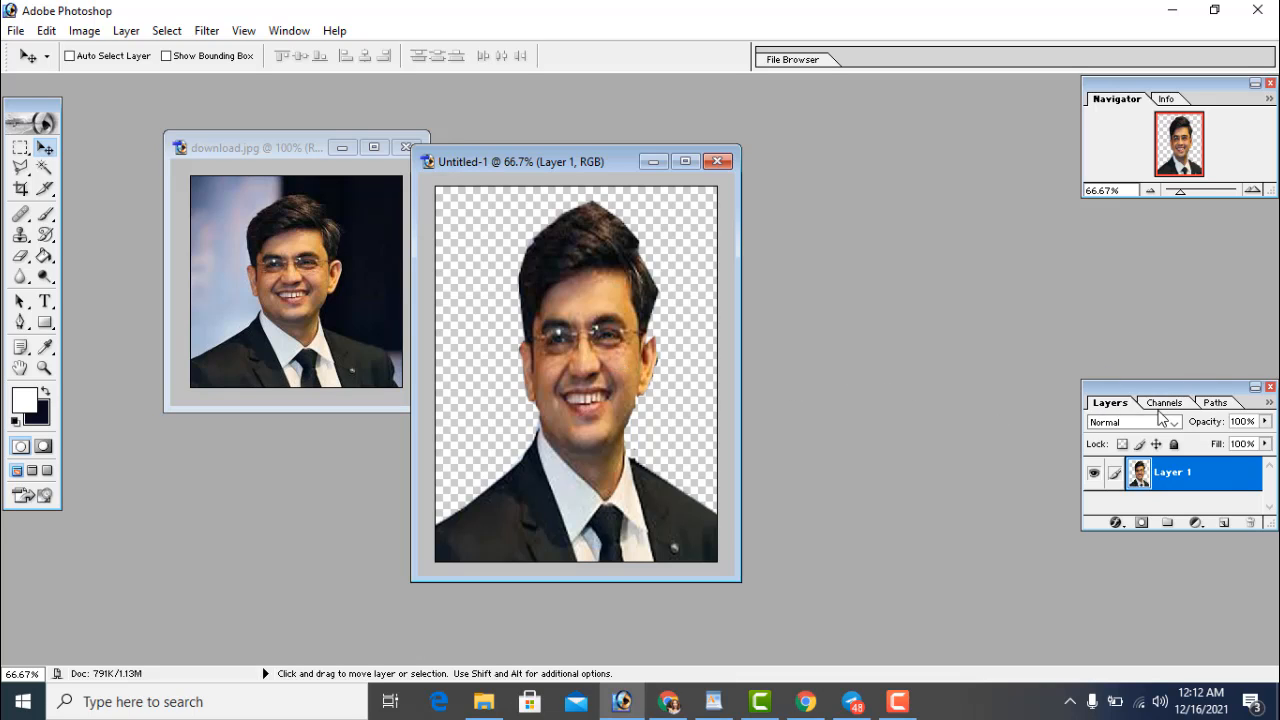
Add Layer 2 above the man and set the foreground colour to blue 1C0BF9
{"action": "left_click", "coordinate": [1224, 525]}
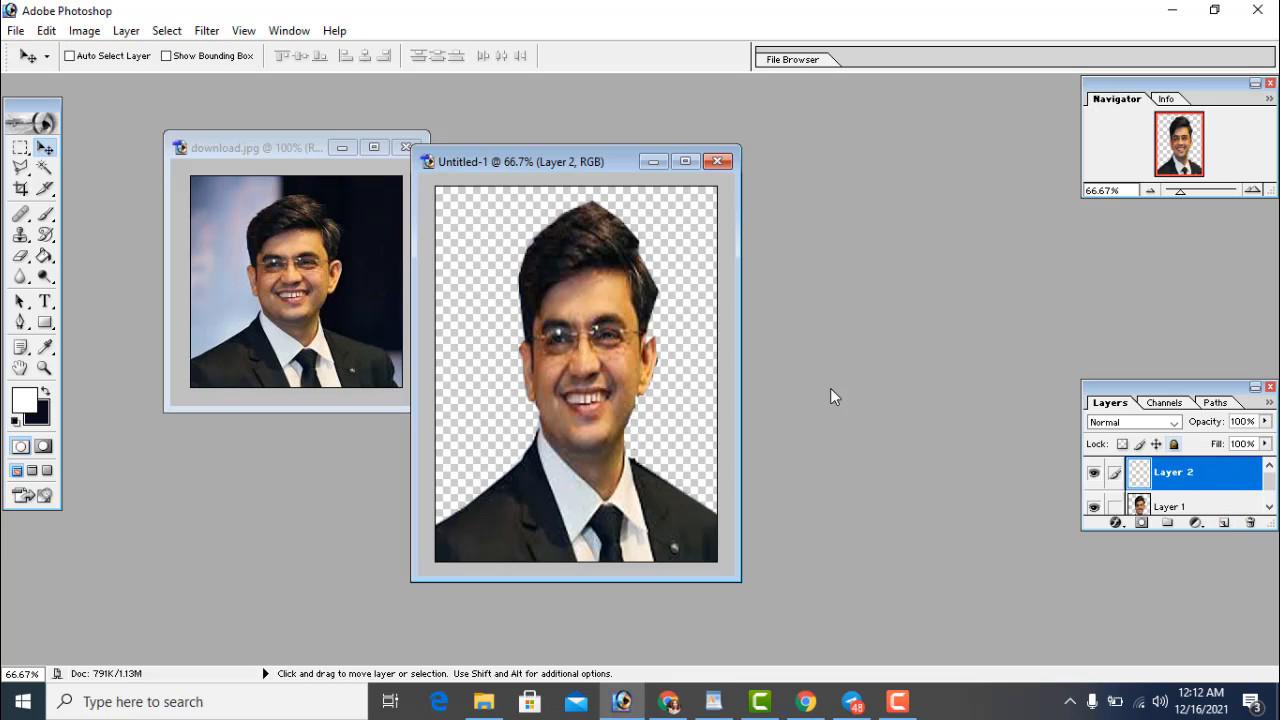
{"action": "left_click", "coordinate": [23, 403]}
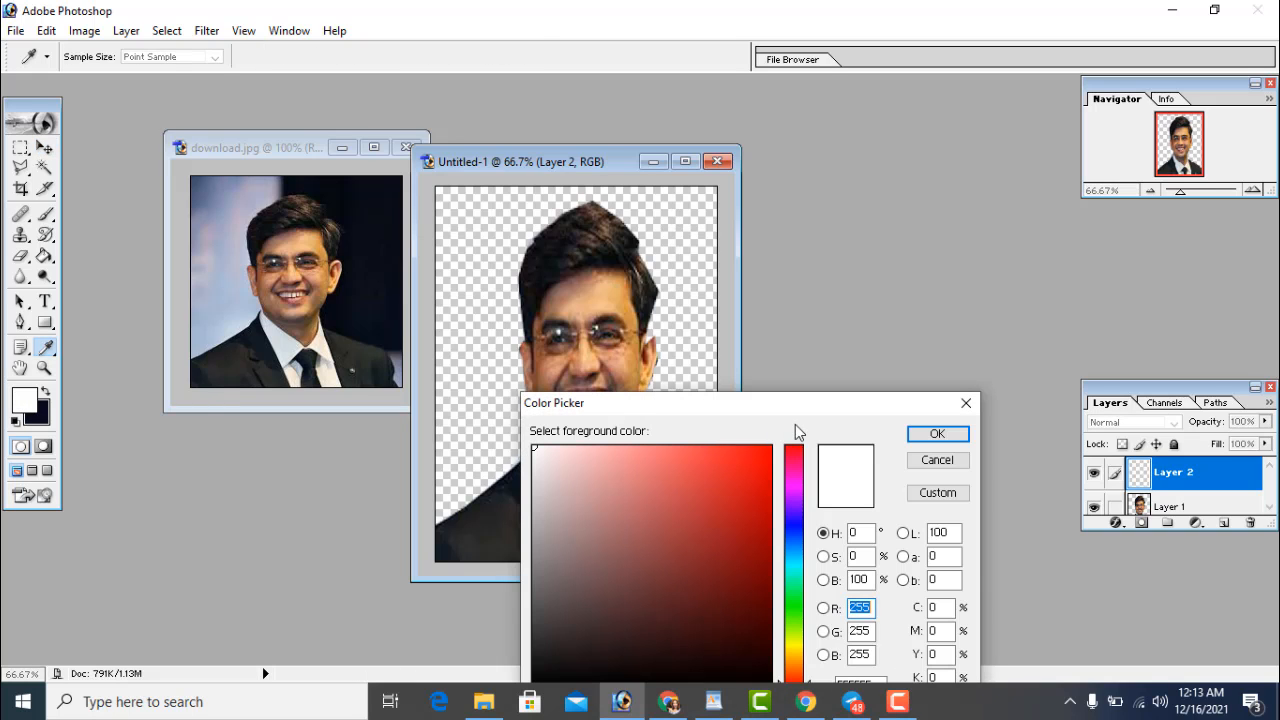
{"action": "left_click_drag", "start_coordinate": [783, 411], "coordinate": [749, 226]}
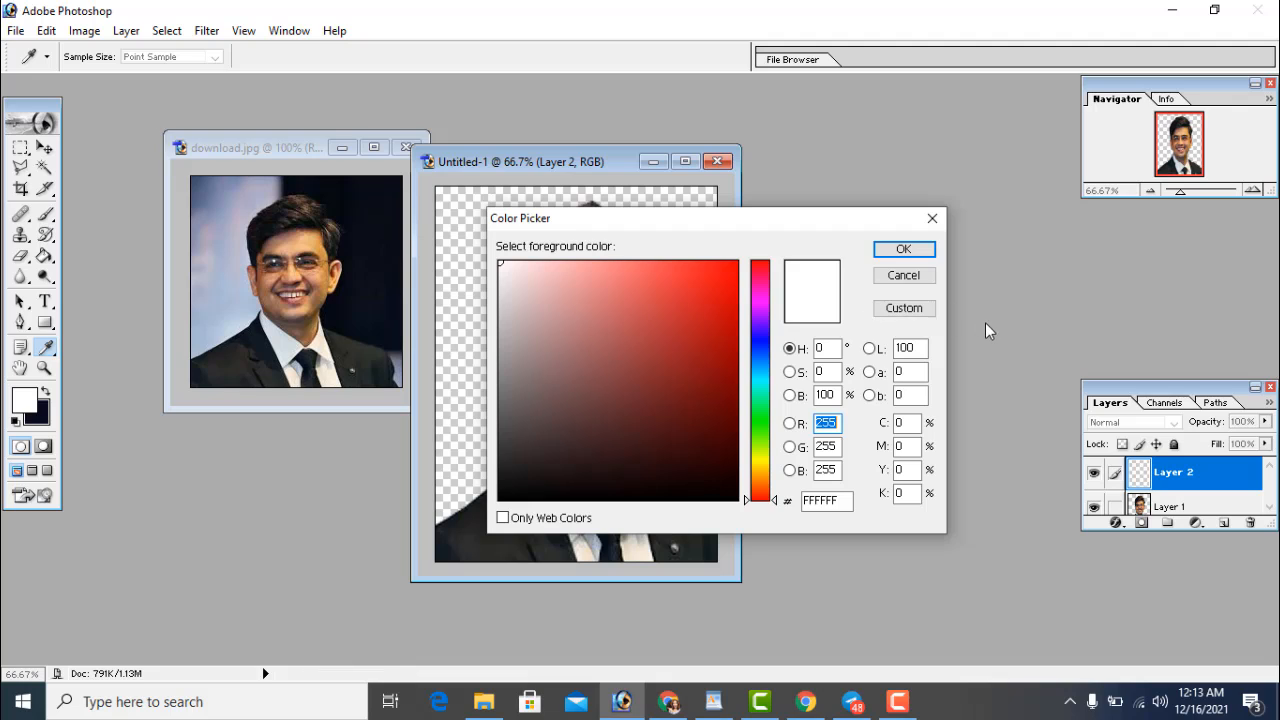
{"action": "left_click_drag", "start_coordinate": [660, 349], "coordinate": [663, 323]}
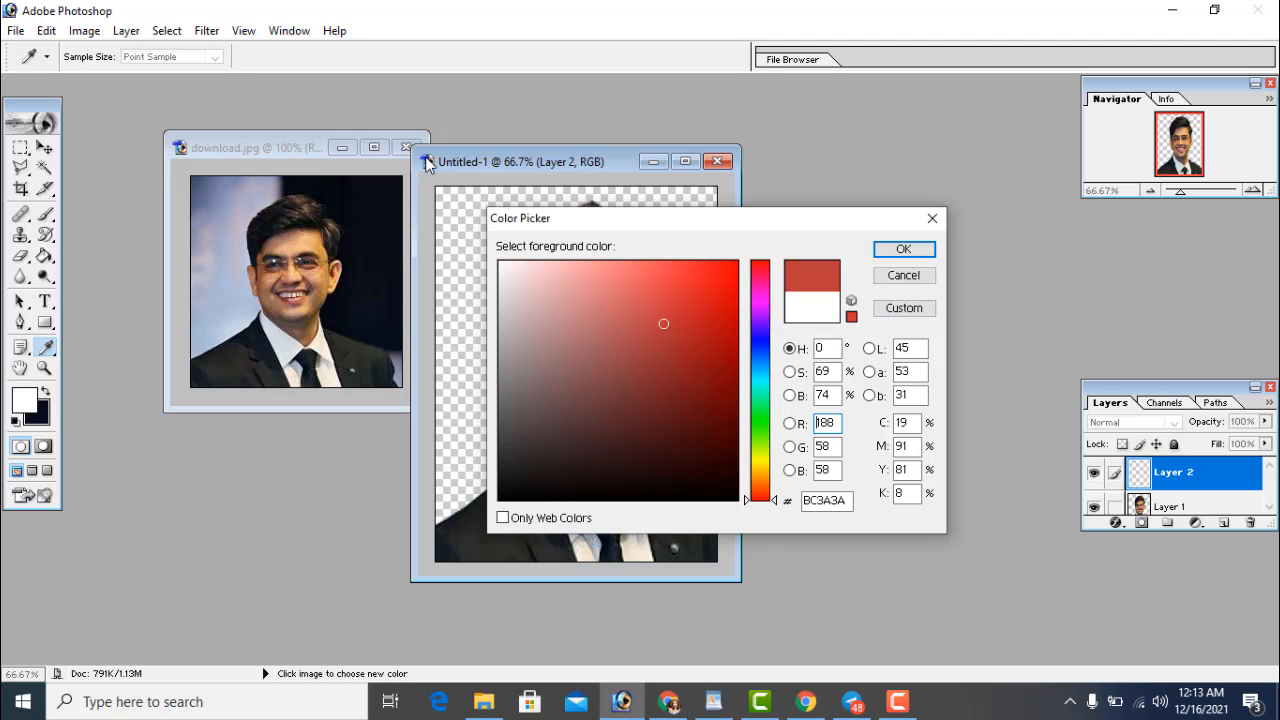
{"action": "left_click", "coordinate": [760, 338]}
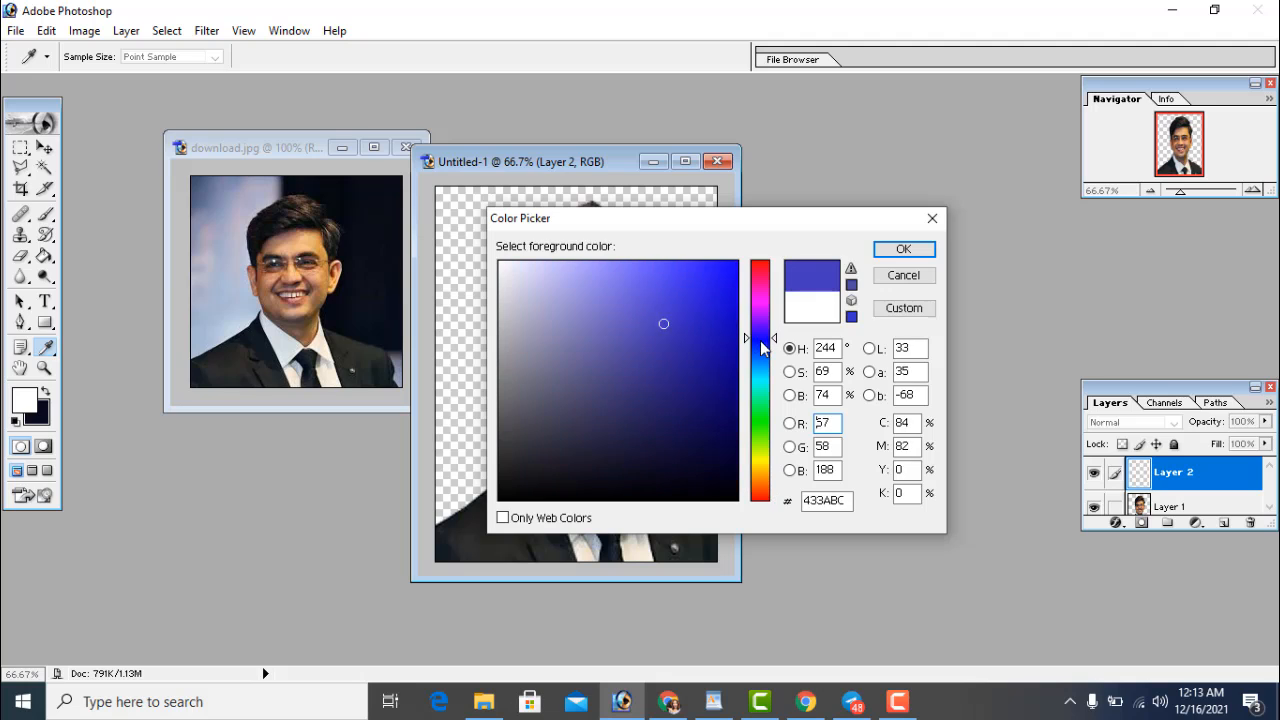
{"action": "left_click", "coordinate": [678, 263]}
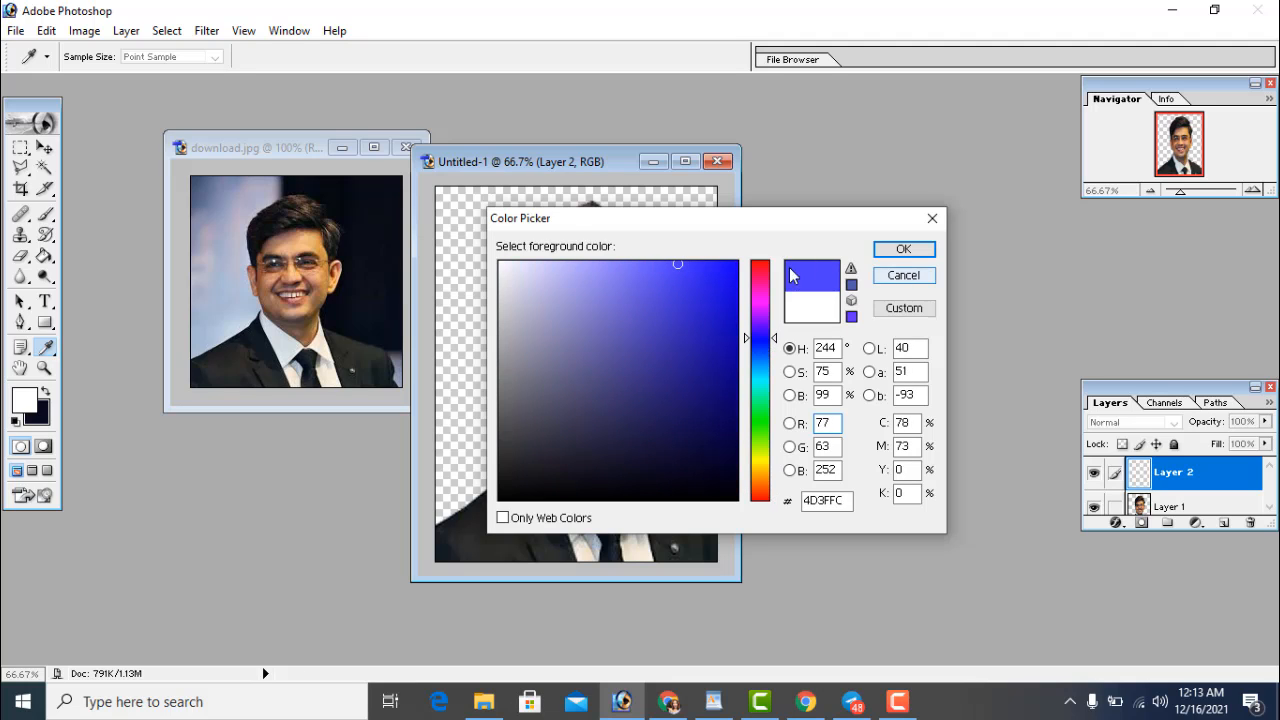
{"action": "left_click_drag", "start_coordinate": [722, 271], "coordinate": [726, 267]}
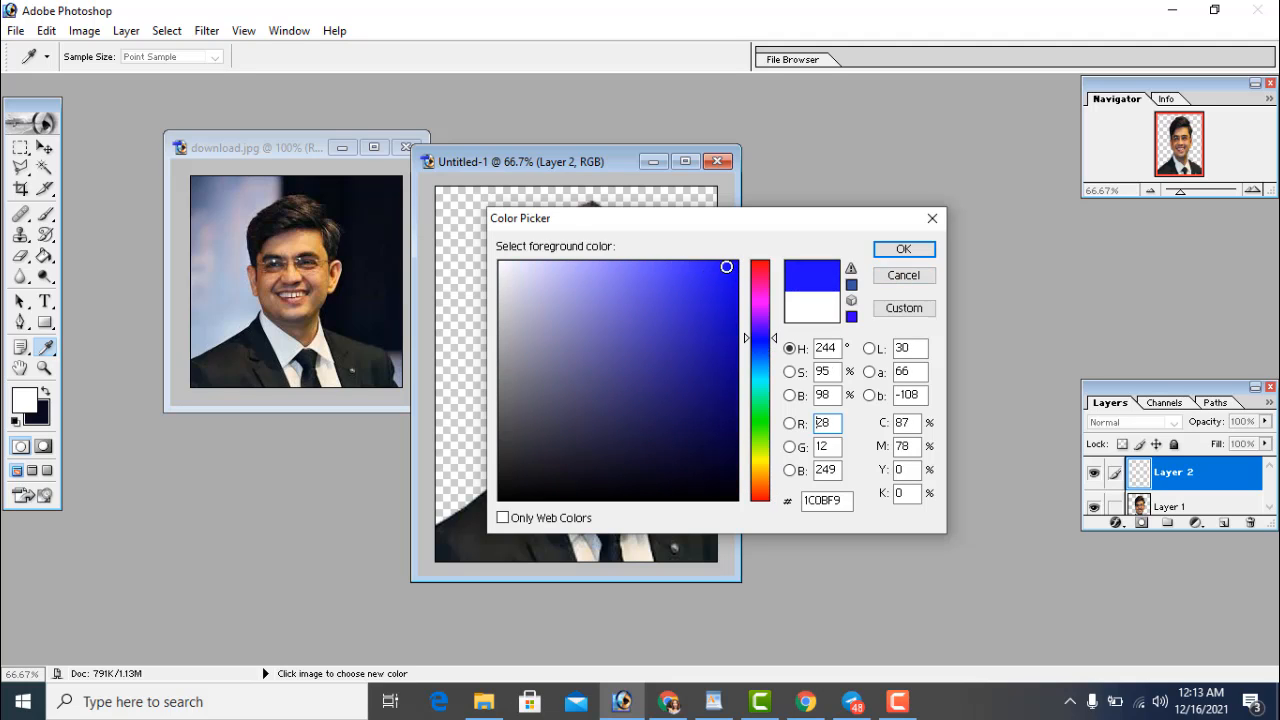
{"action": "left_click", "coordinate": [903, 249]}
{"action": "key", "text": "v"}
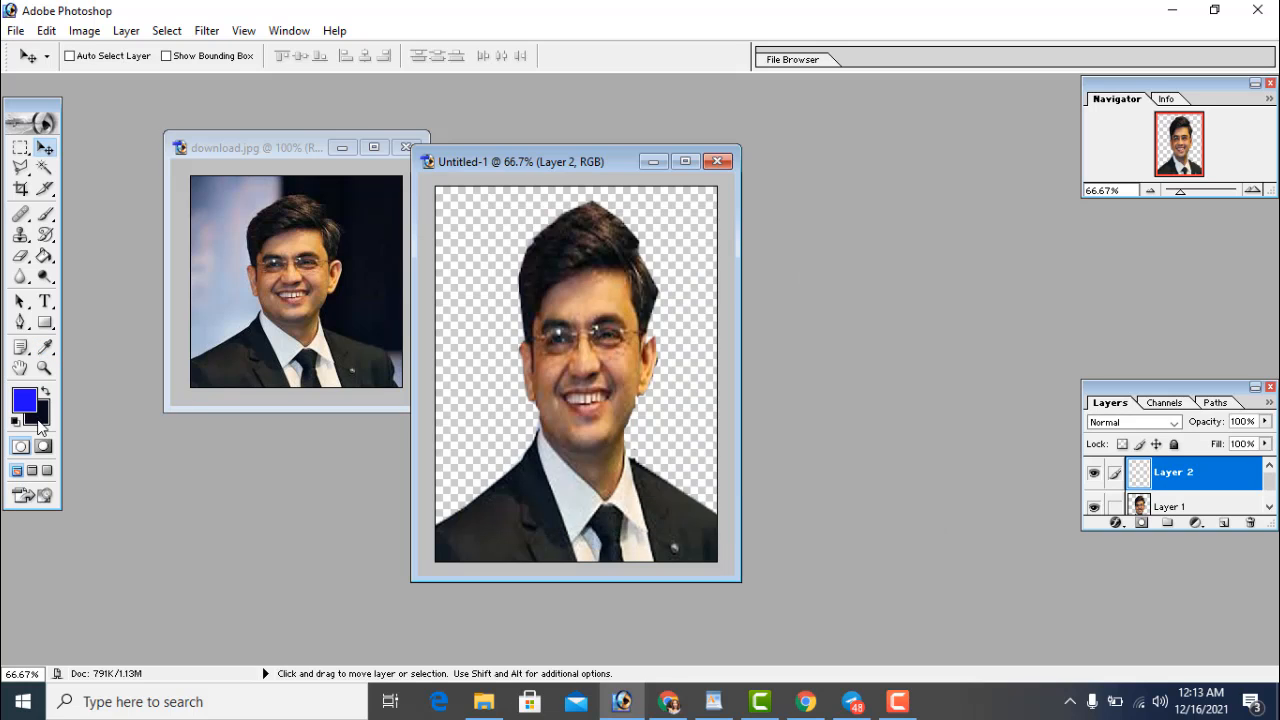
Set the background colour to bright blue 001BFF
{"action": "left_click", "coordinate": [40, 418]}
{"action": "left_click_drag", "start_coordinate": [673, 349], "coordinate": [737, 236]}
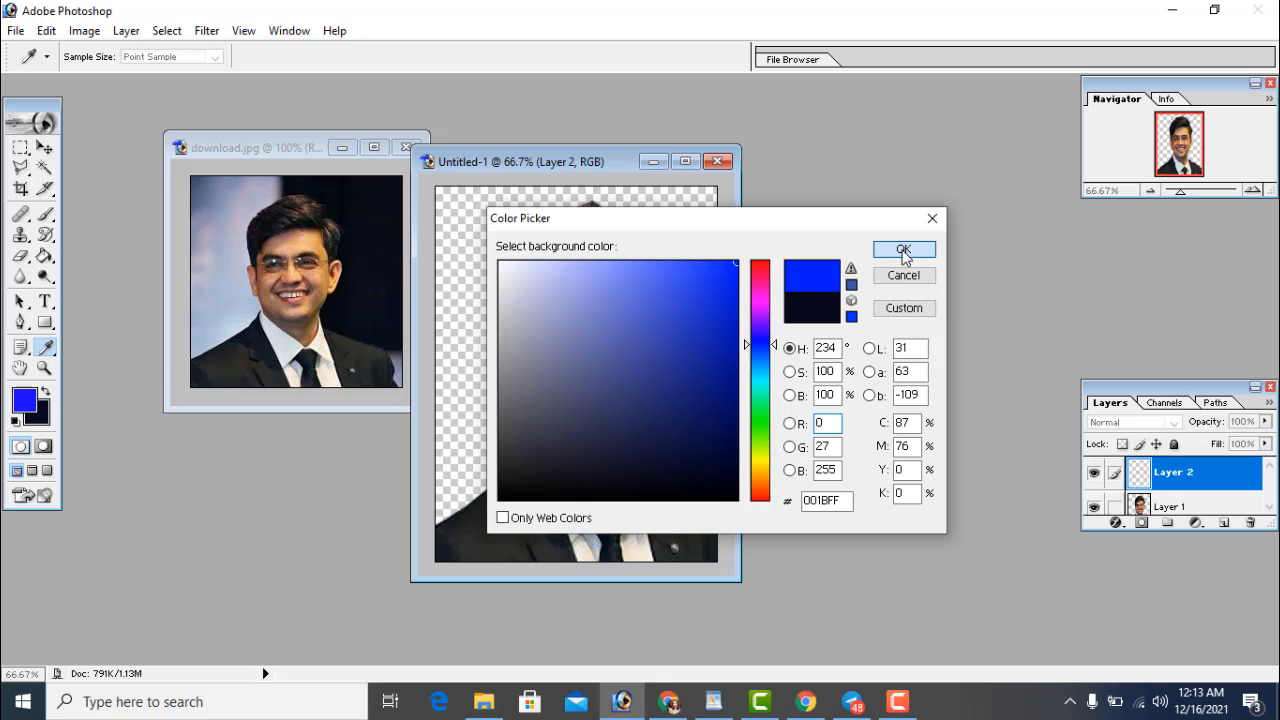
{"action": "left_click", "coordinate": [890, 249]}
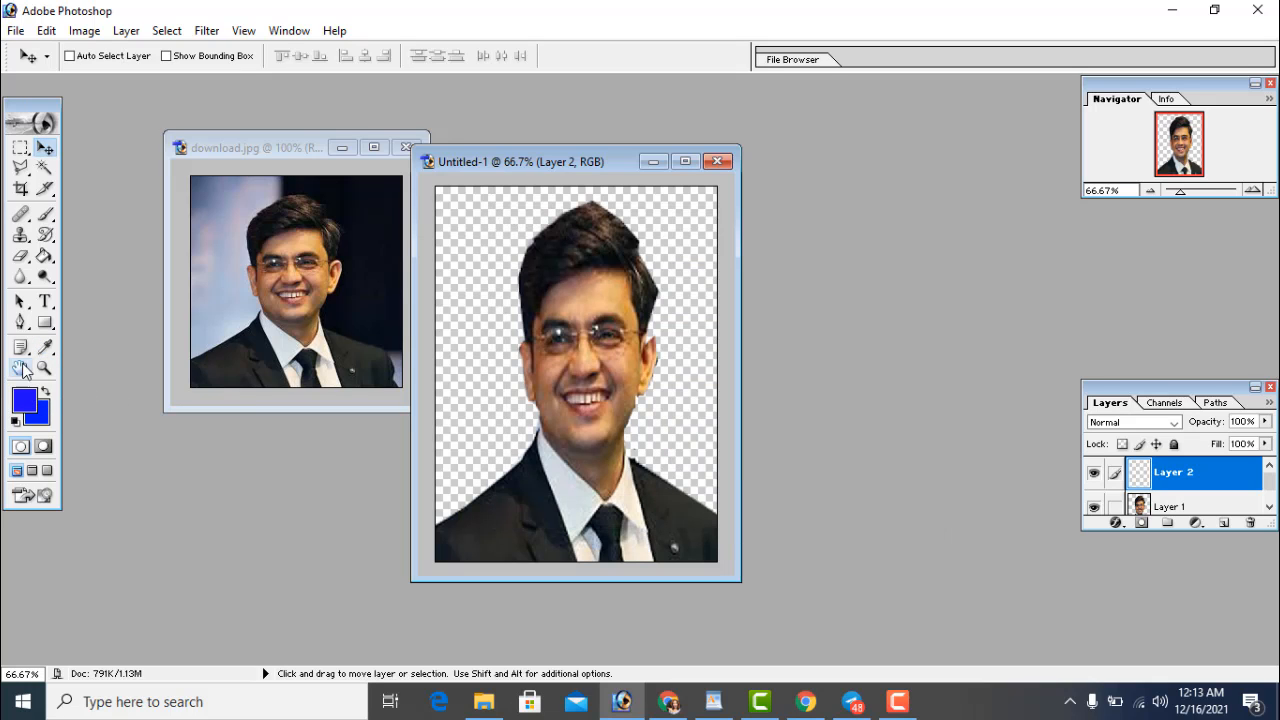
Fill Layer 2 with the blue foreground colour using the Paint Bucket Tool
{"action": "left_click", "coordinate": [44, 258]}
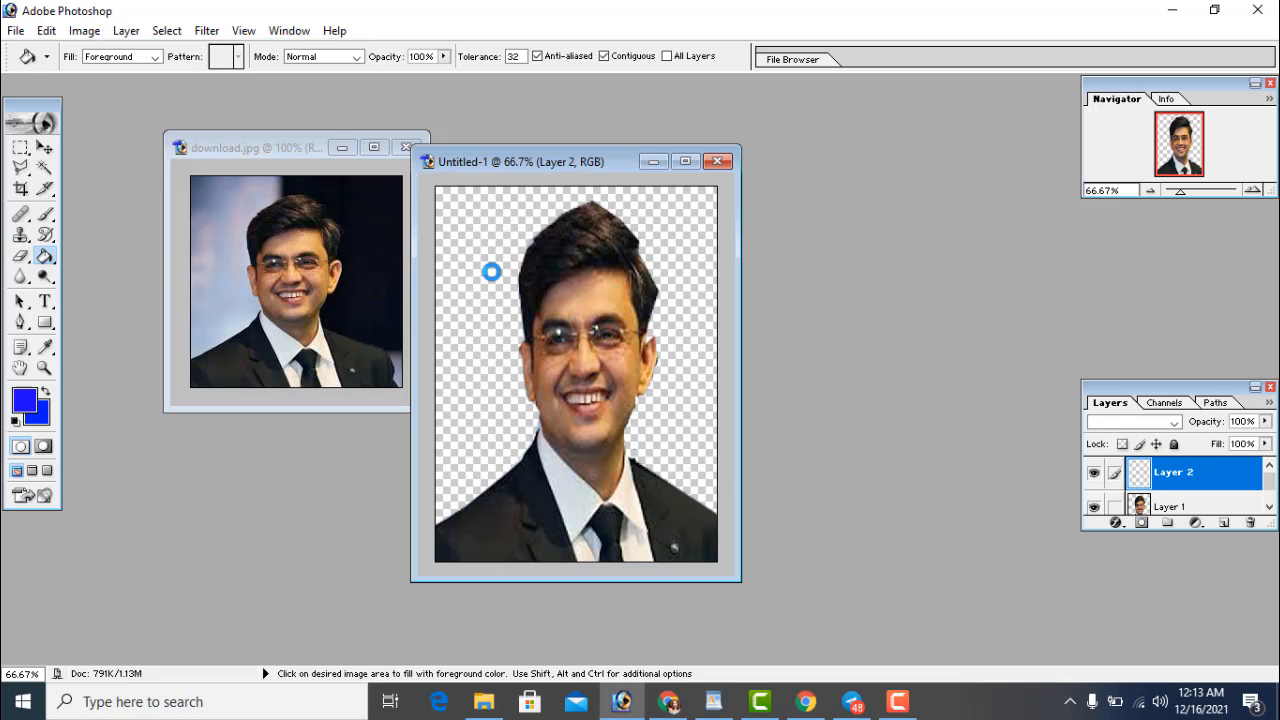
{"action": "left_click", "coordinate": [487, 268]}
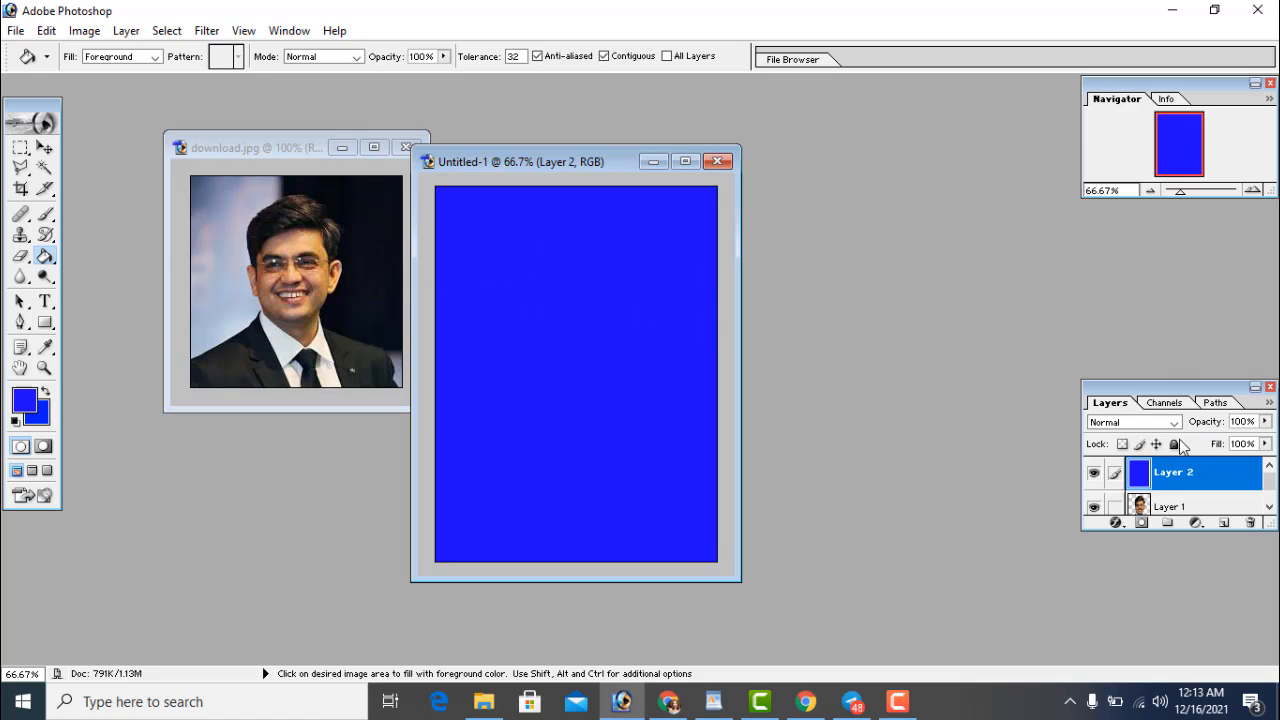
{"action": "left_click_drag", "start_coordinate": [1273, 487], "coordinate": [1276, 505]}
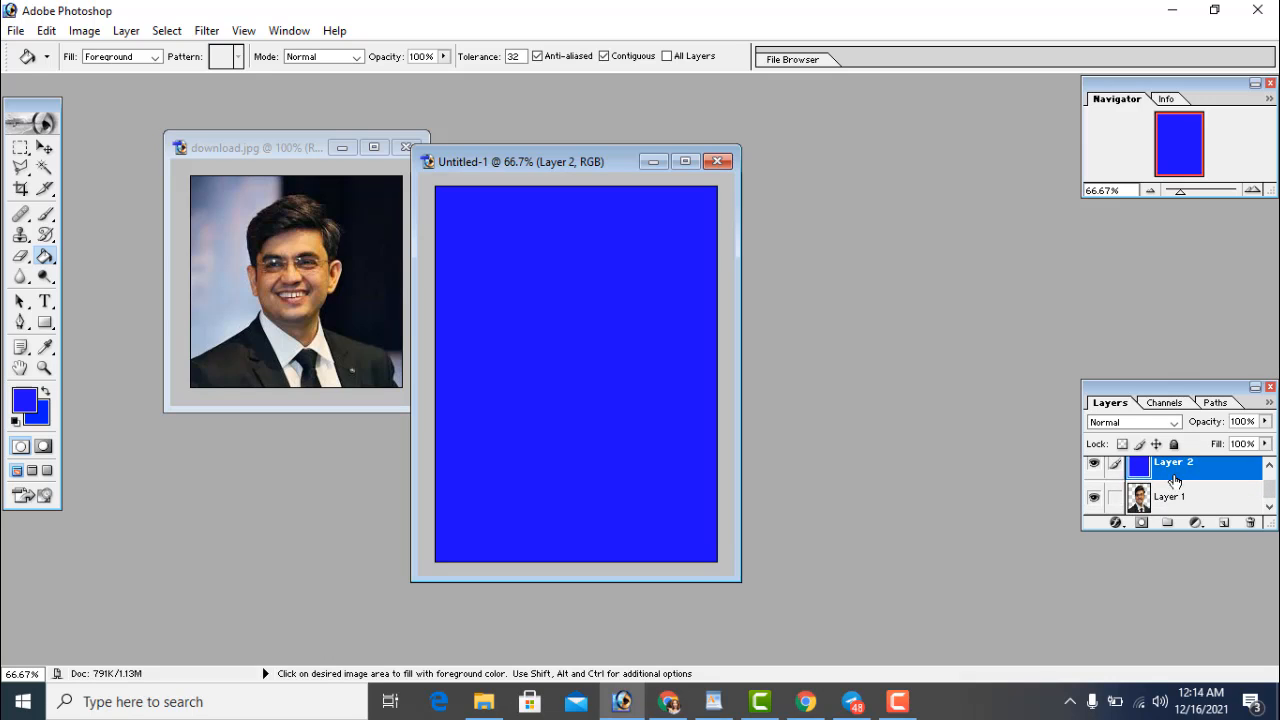
Move Layer 1 above the blue Layer 2 so the man sits on a blue background
{"action": "left_click_drag", "start_coordinate": [1184, 506], "coordinate": [1179, 474]}
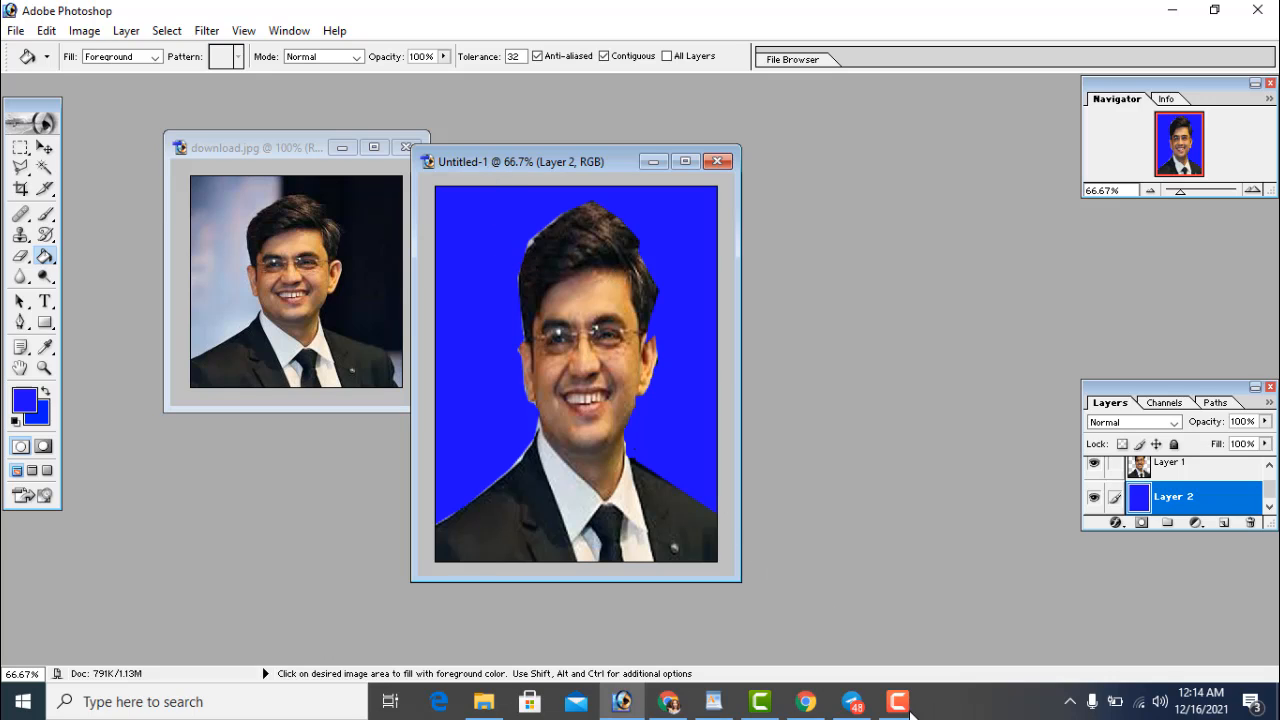
{"action": "left_click", "coordinate": [909, 711]}
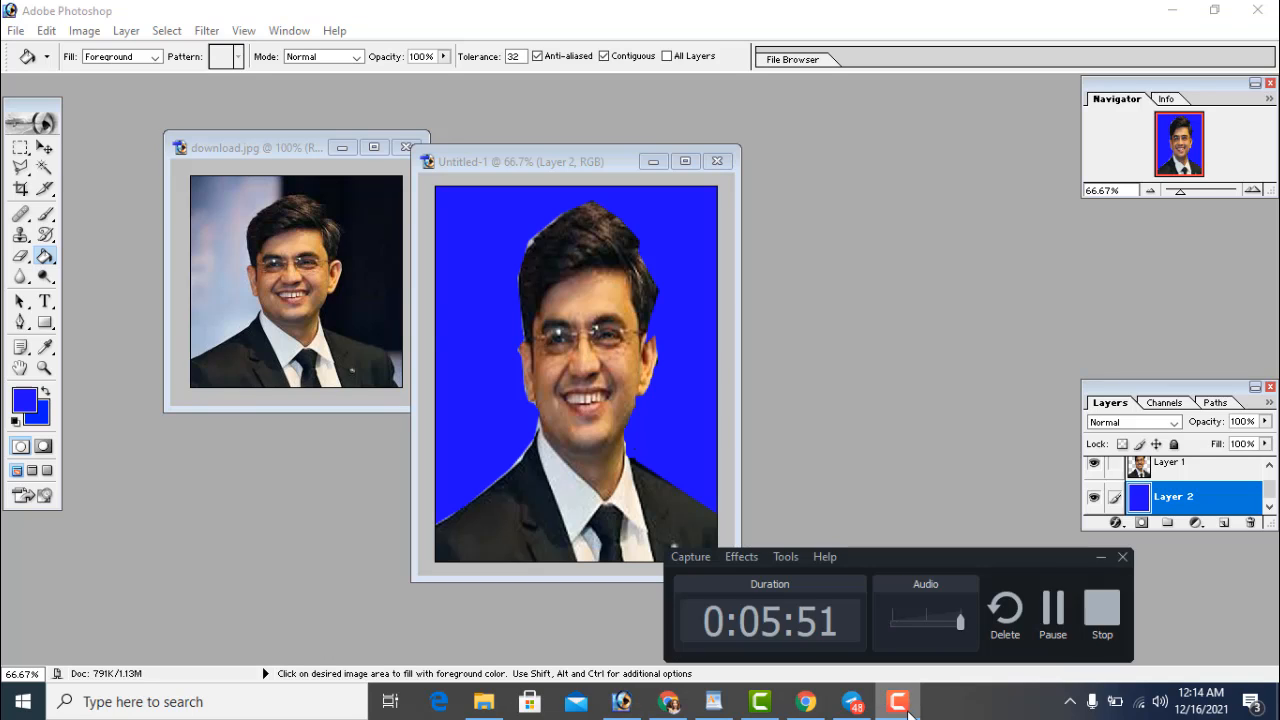
{"action": "left_click", "coordinate": [434, 311]}
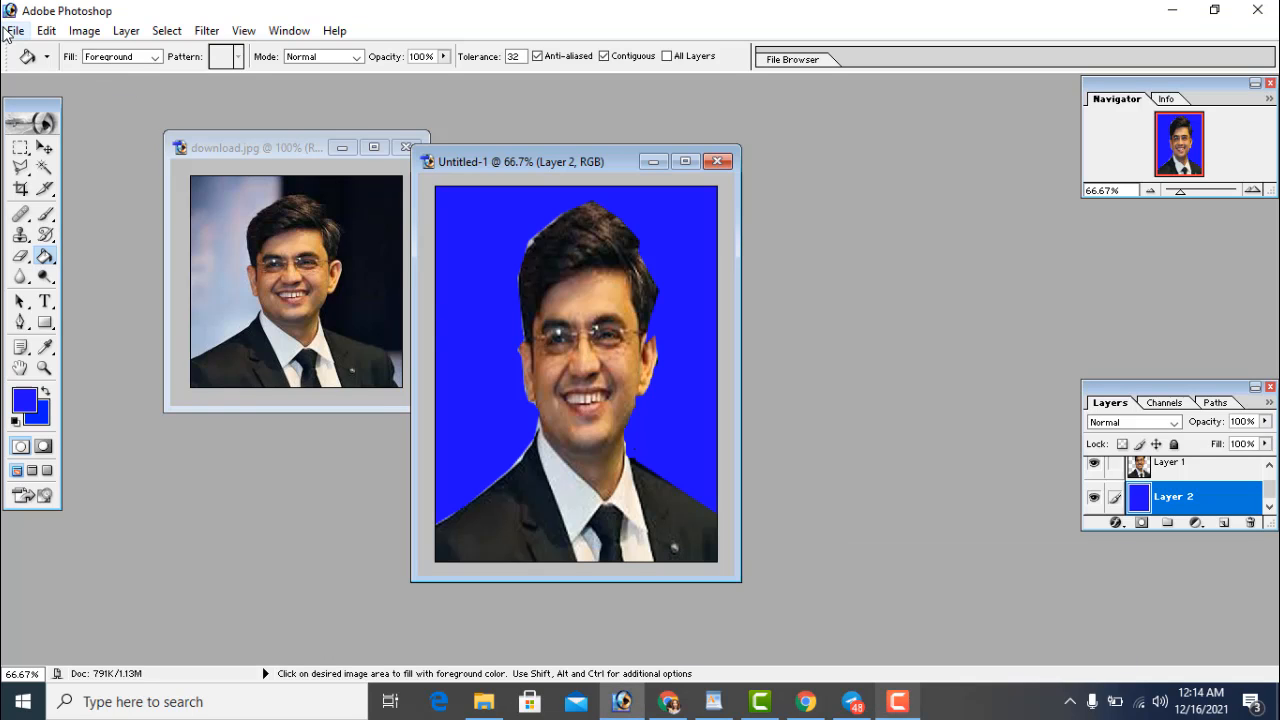
{"action": "left_click", "coordinate": [23, 36]}
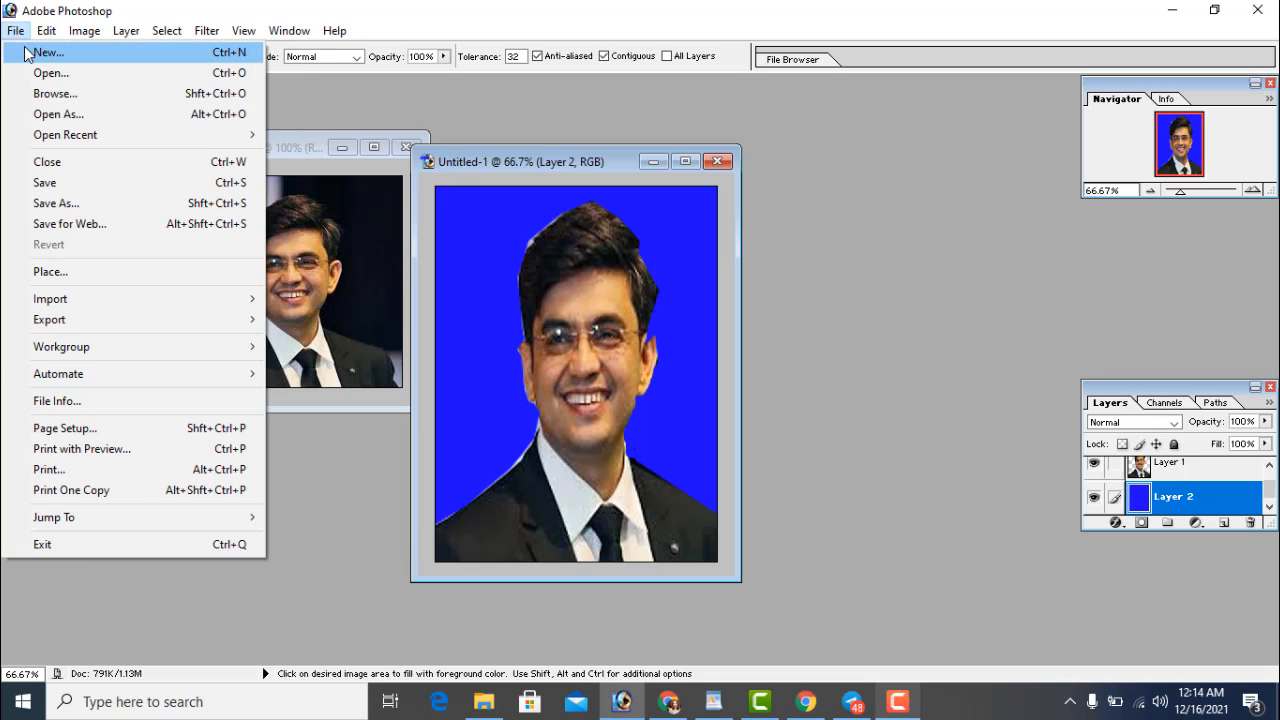
Create a transparent 4 x 6 inch, 300 pixels/inch document from the preset list
{"action": "left_click", "coordinate": [27, 53]}
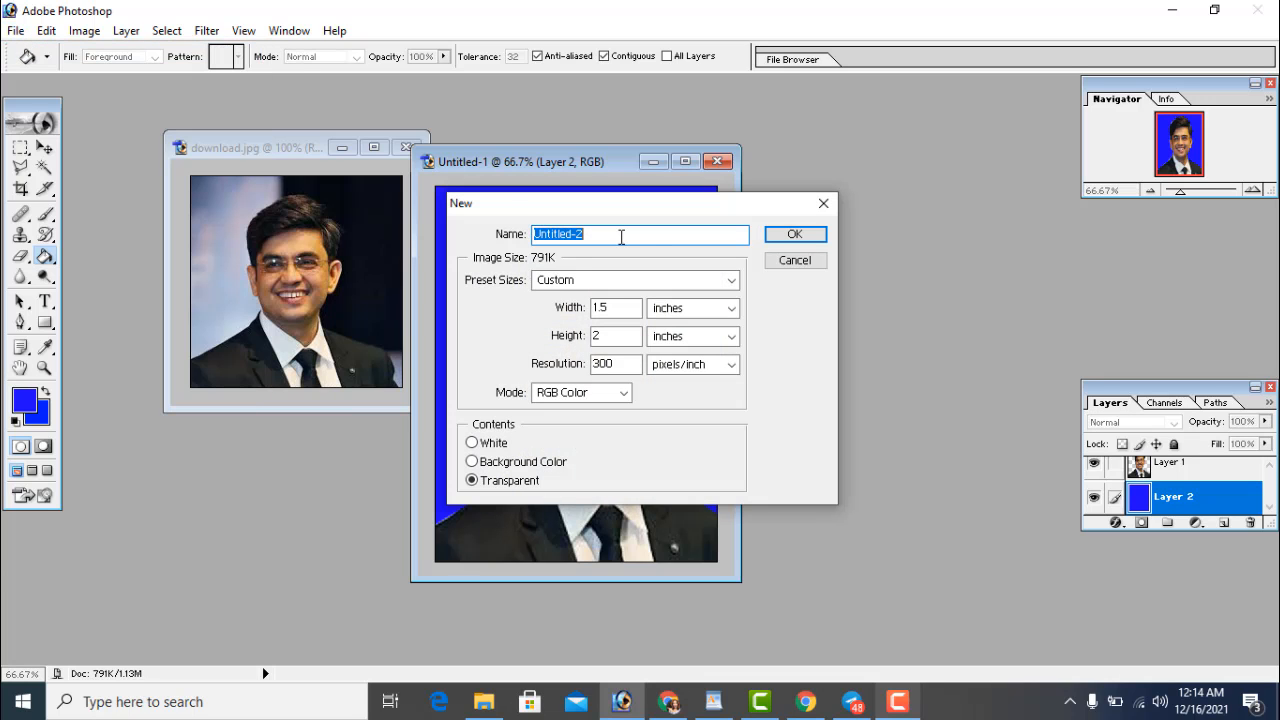
{"action": "left_click", "coordinate": [636, 289]}
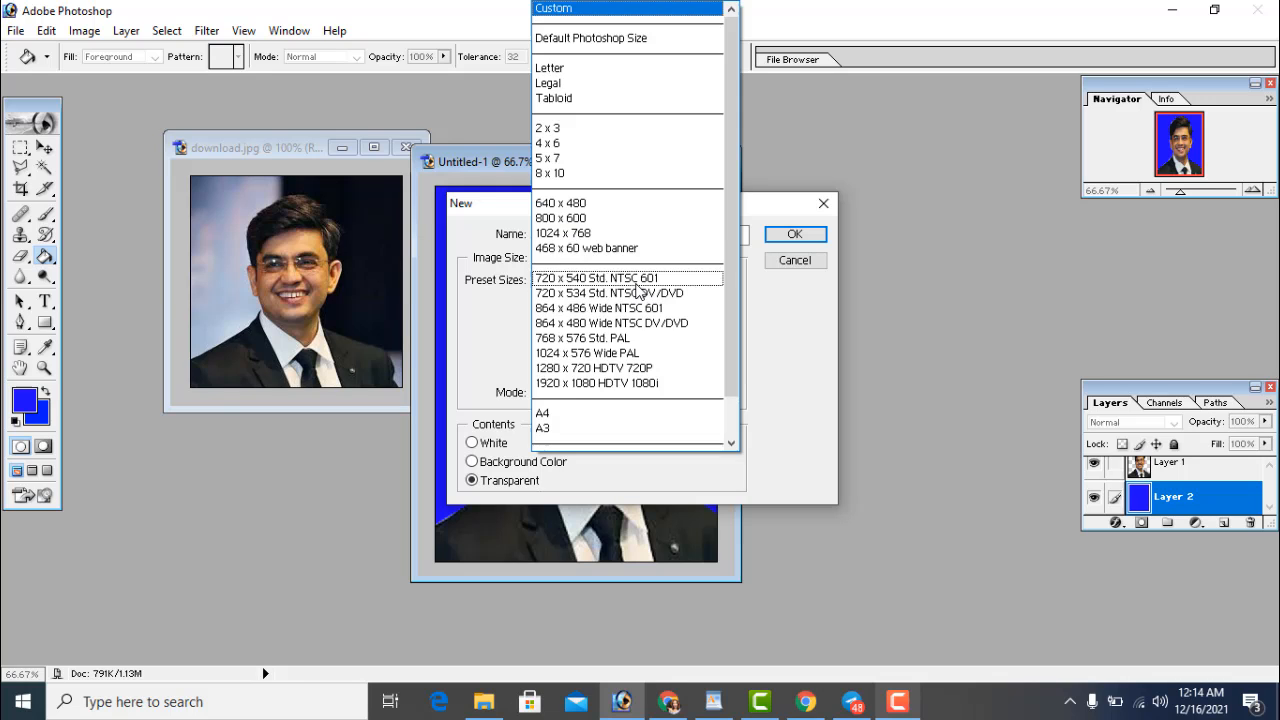
{"action": "left_click", "coordinate": [578, 147]}
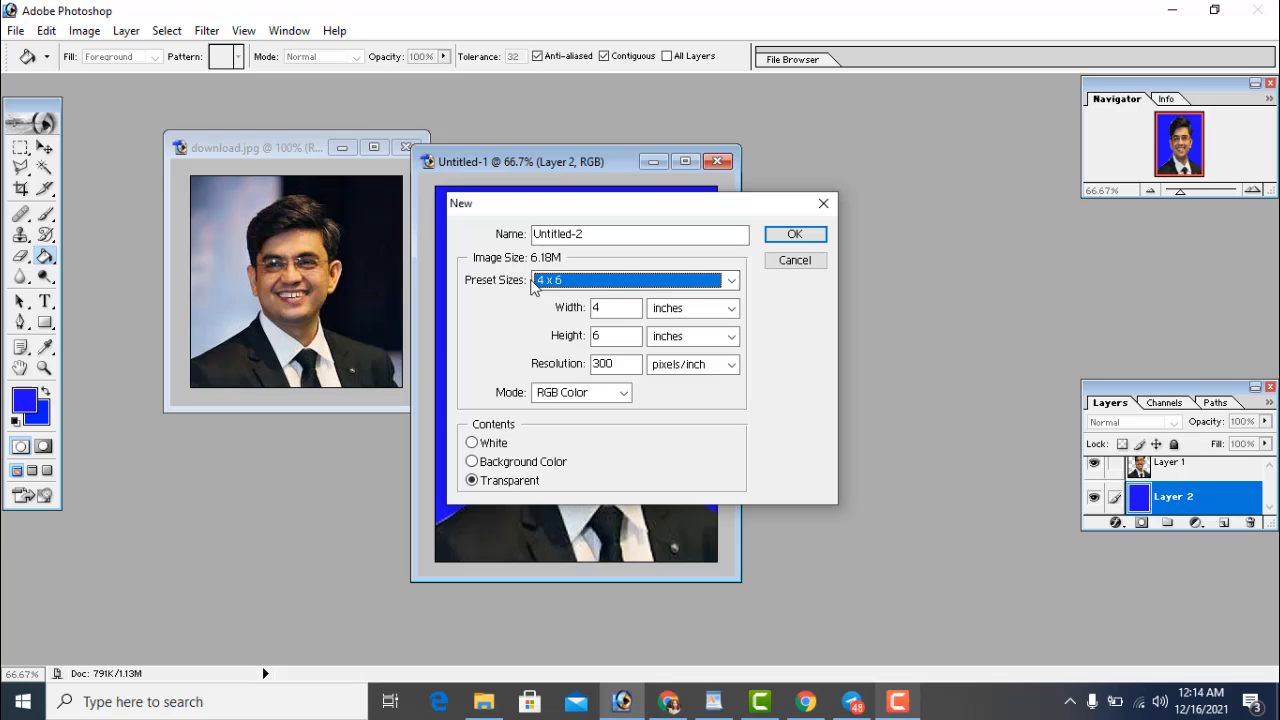
{"action": "left_click", "coordinate": [672, 281]}
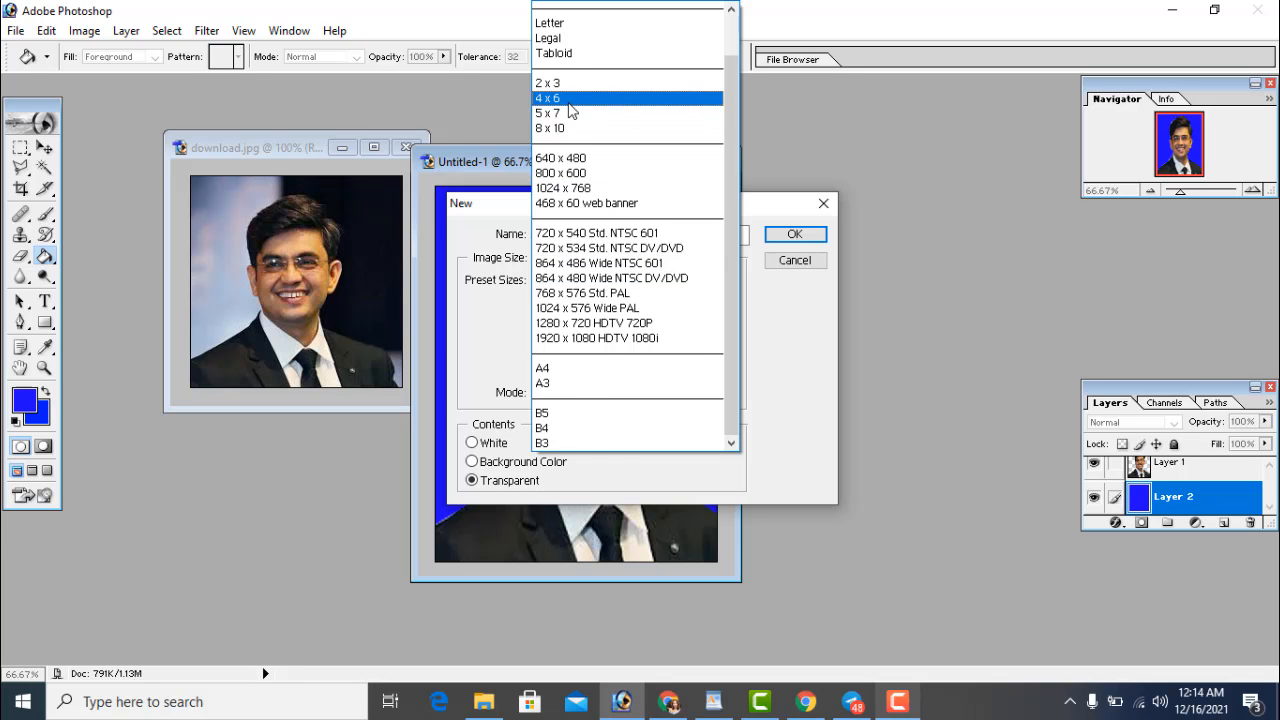
{"action": "left_click", "coordinate": [574, 99]}
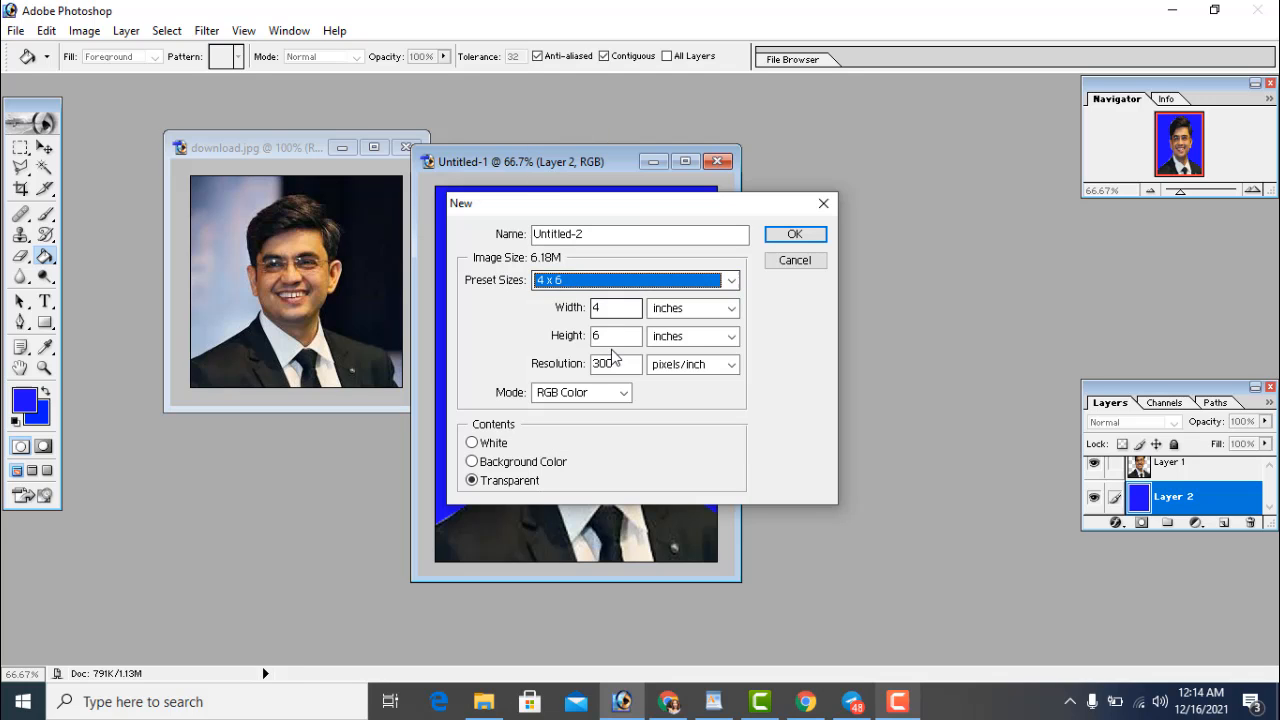
{"action": "left_click", "coordinate": [795, 234]}
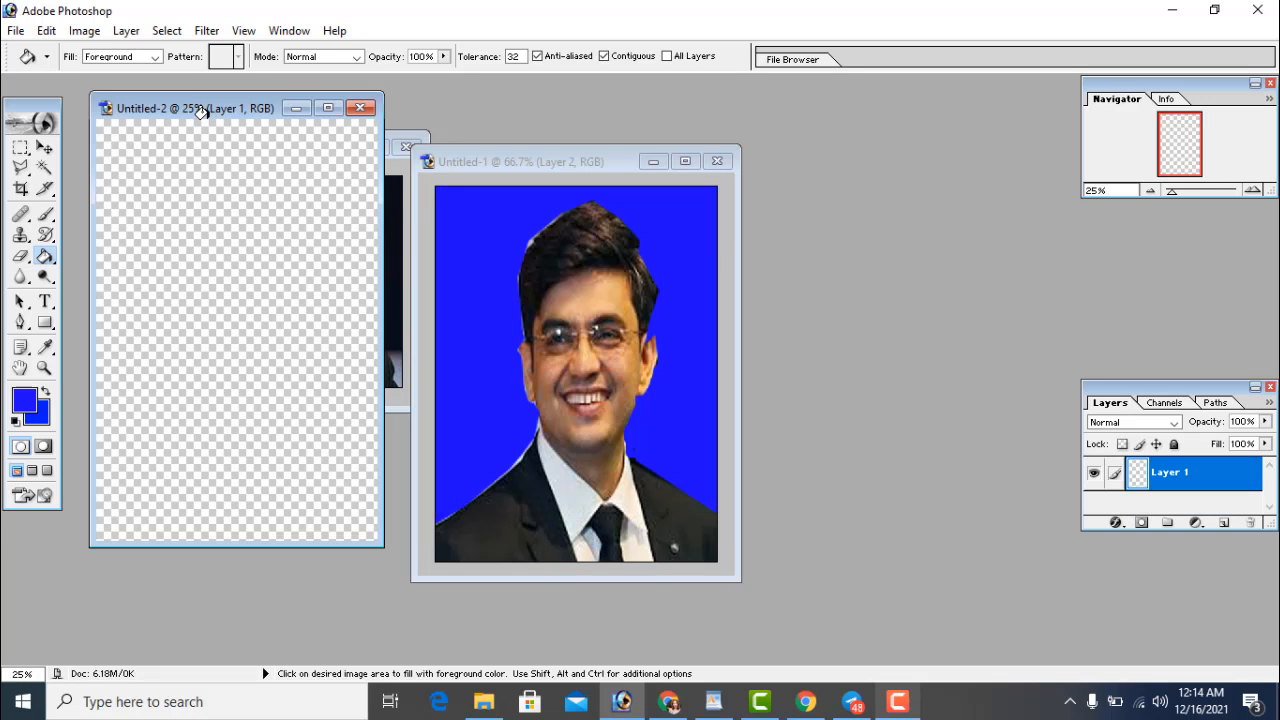
Undo the accidental blue fill on Untitled-2 and reposition its window
{"action": "key", "text": "alt+BackSpace"}
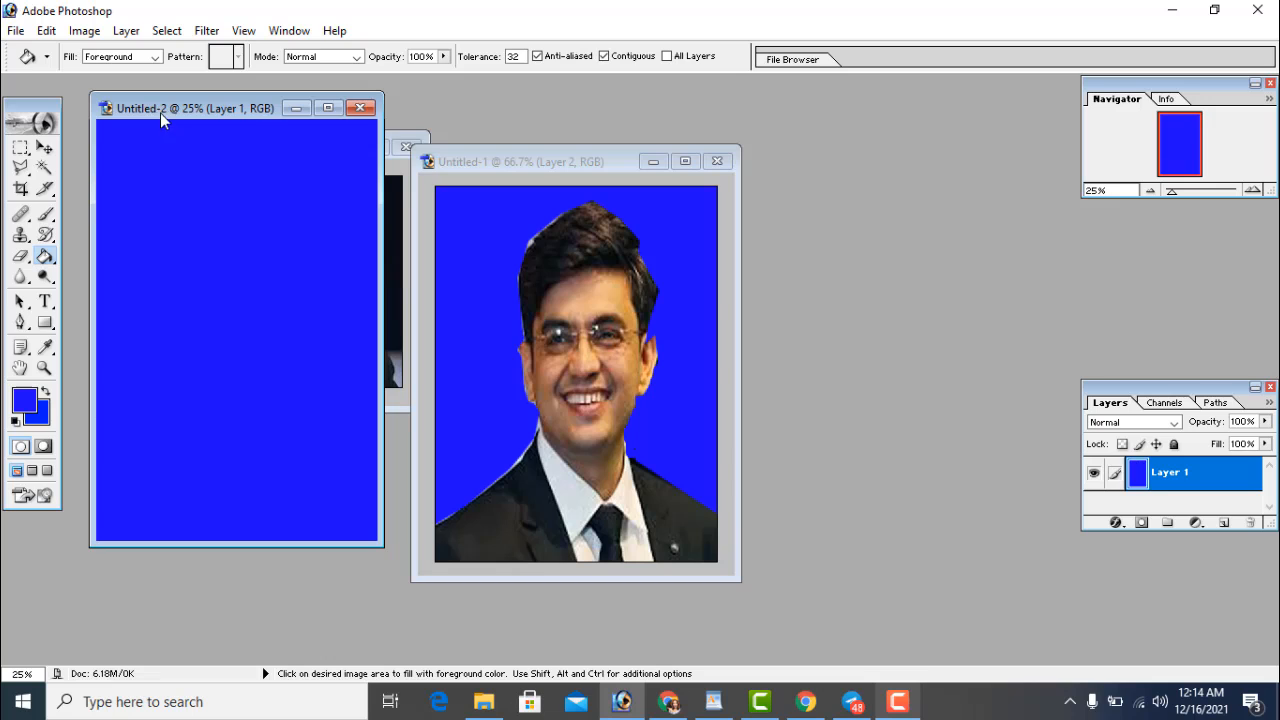
{"action": "left_click_drag", "start_coordinate": [160, 113], "coordinate": [199, 120]}
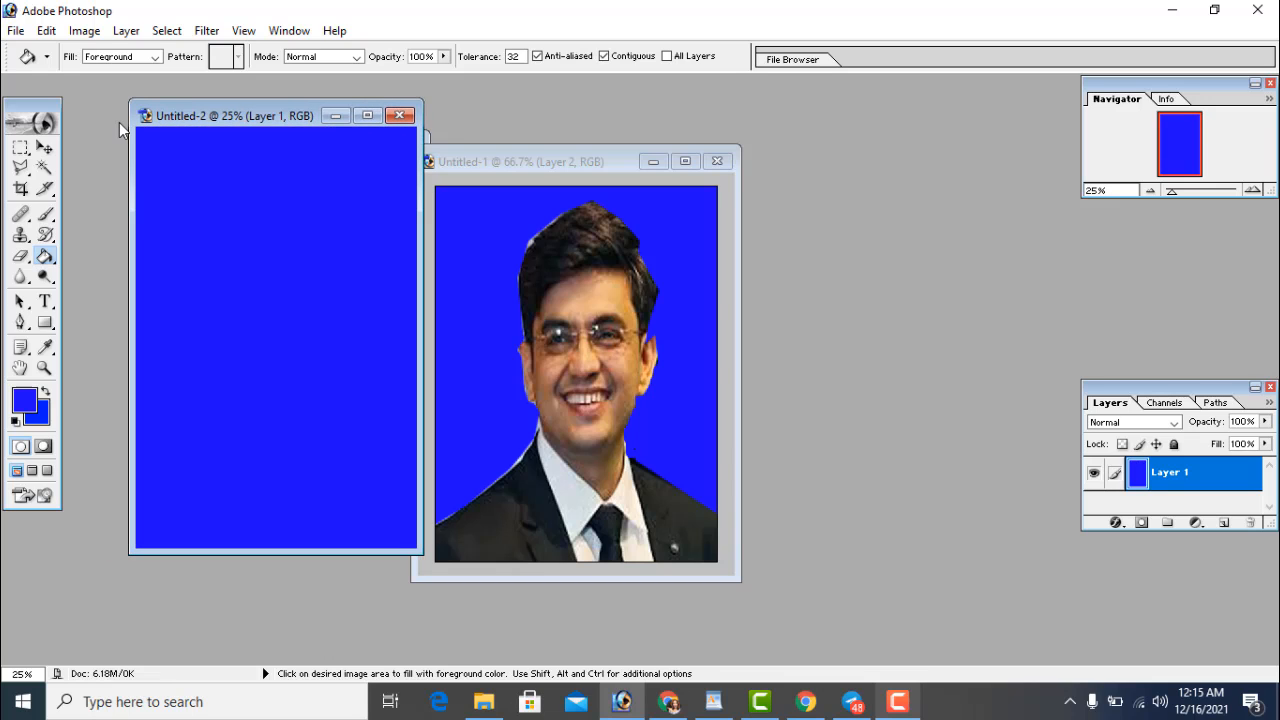
{"action": "key", "text": "ctrl+z"}
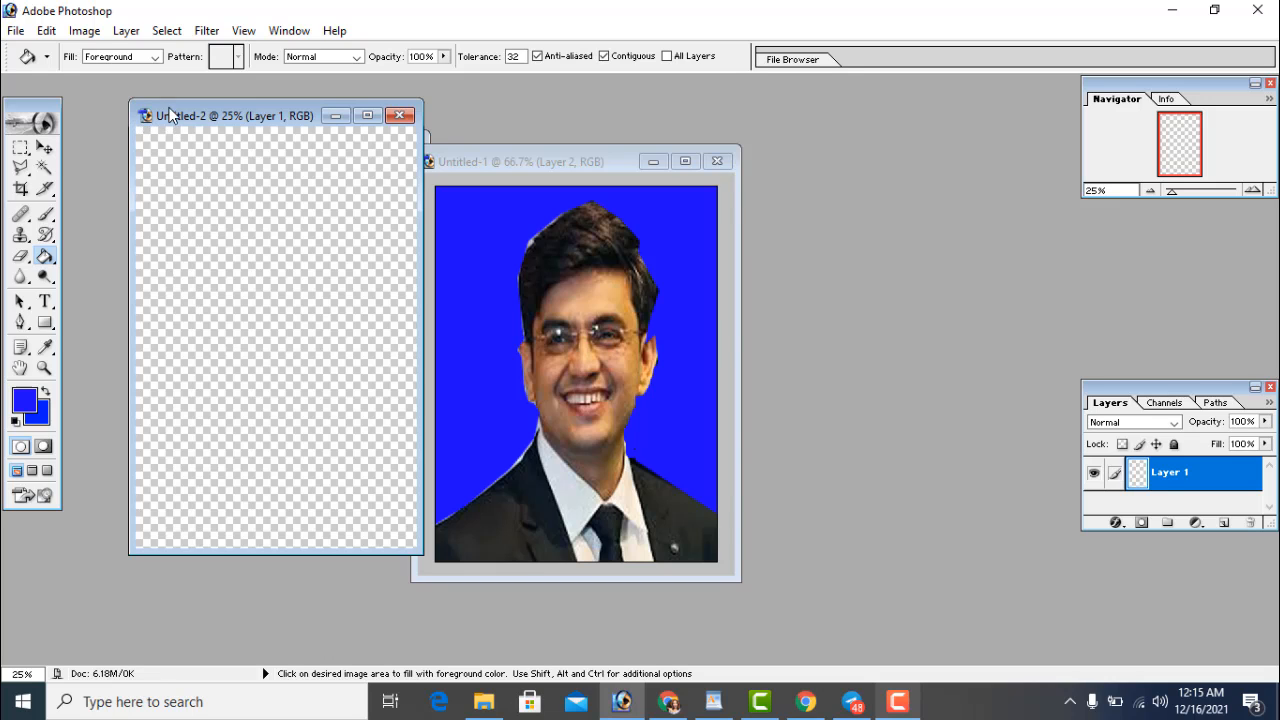
{"action": "left_click_drag", "start_coordinate": [152, 118], "coordinate": [332, 93]}
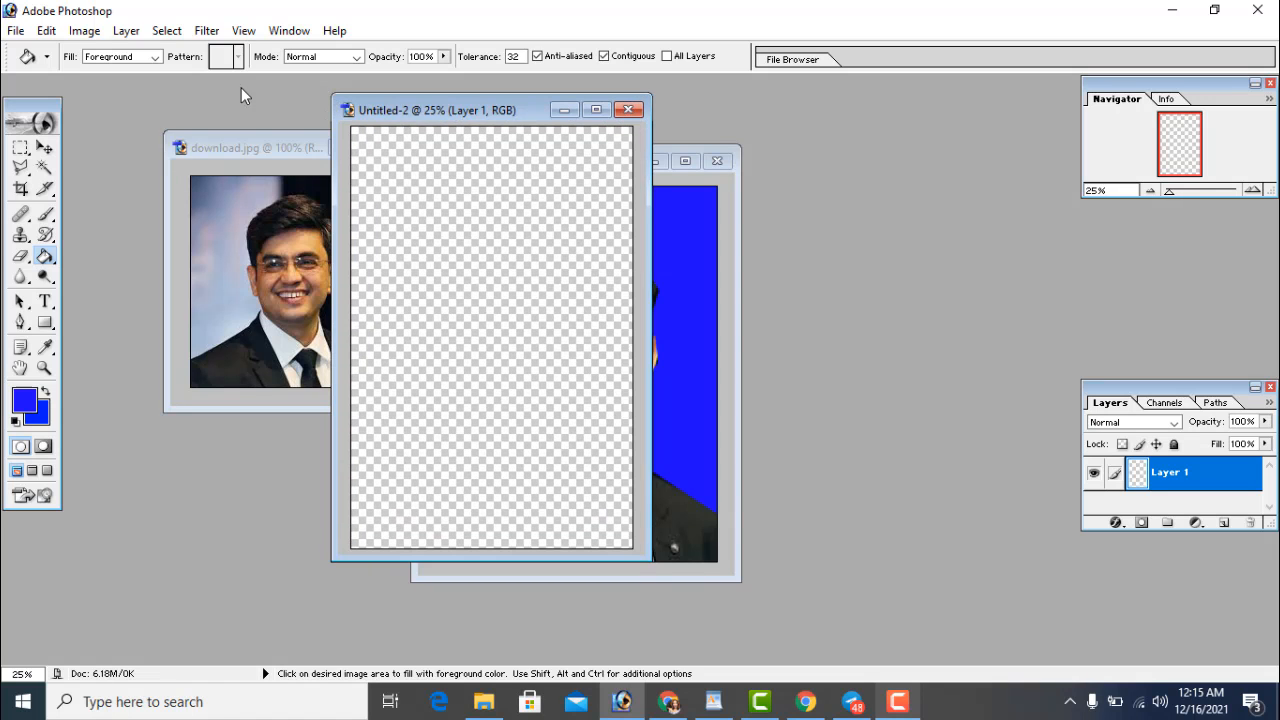
{"action": "double_click", "coordinate": [417, 111]}
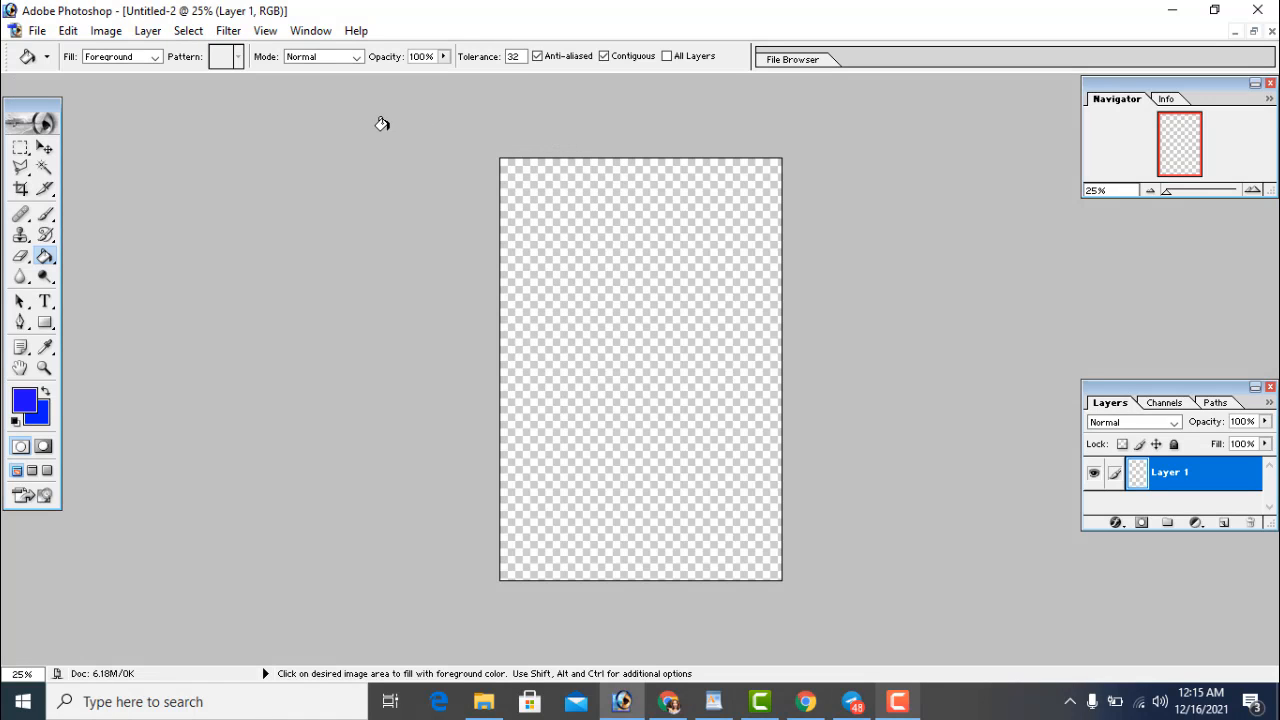
Select the Move tool and restore the documents to floating windows
{"action": "left_click", "coordinate": [44, 148]}
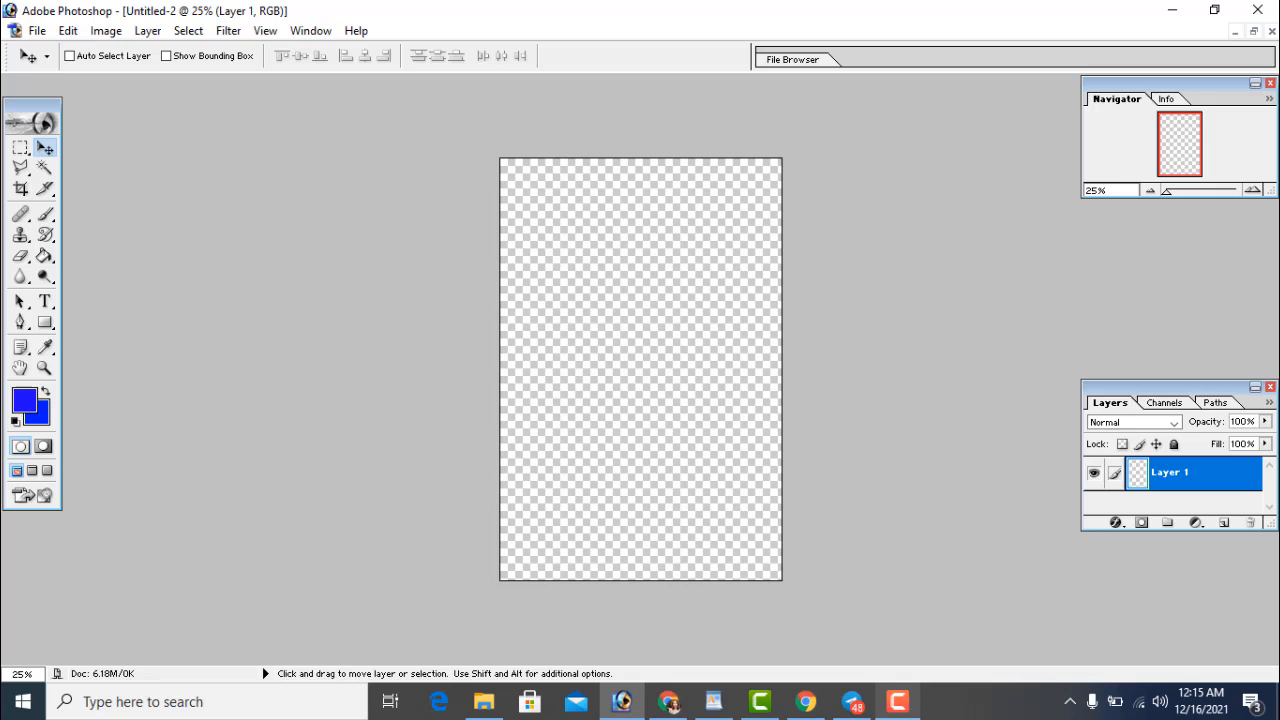
{"action": "left_click", "coordinate": [1256, 32]}
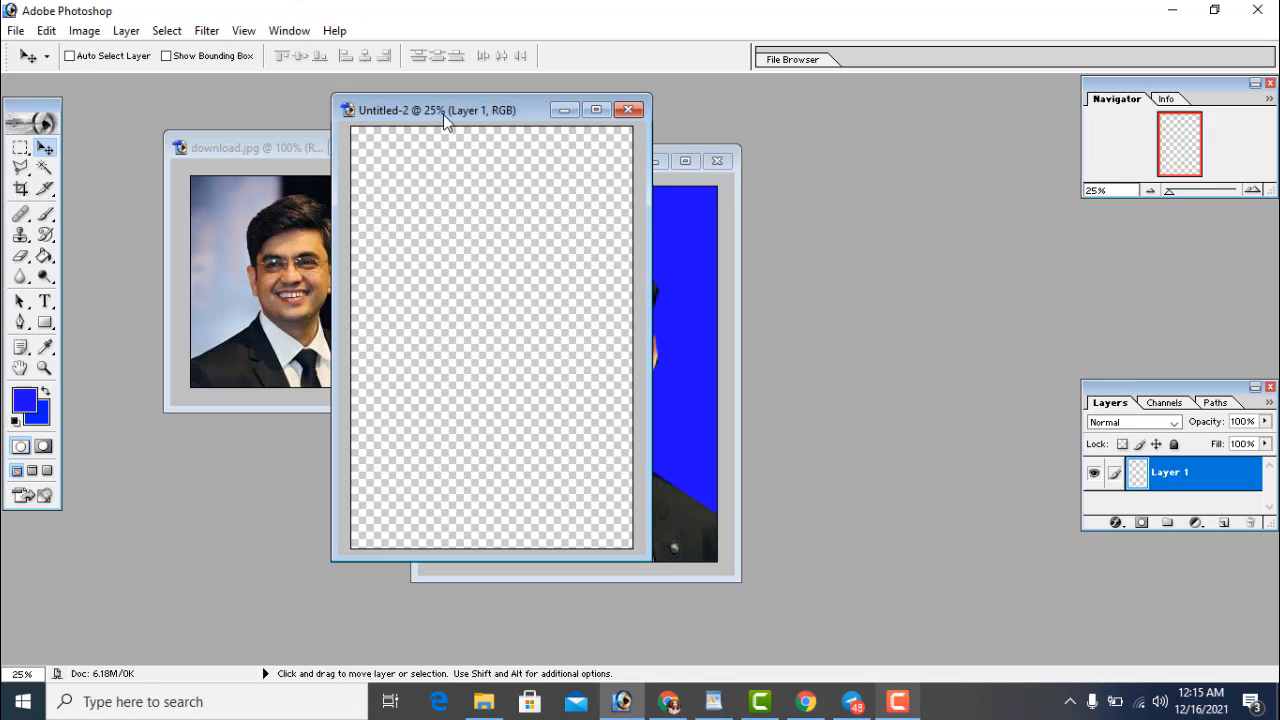
{"action": "left_click_drag", "start_coordinate": [443, 114], "coordinate": [411, 120]}
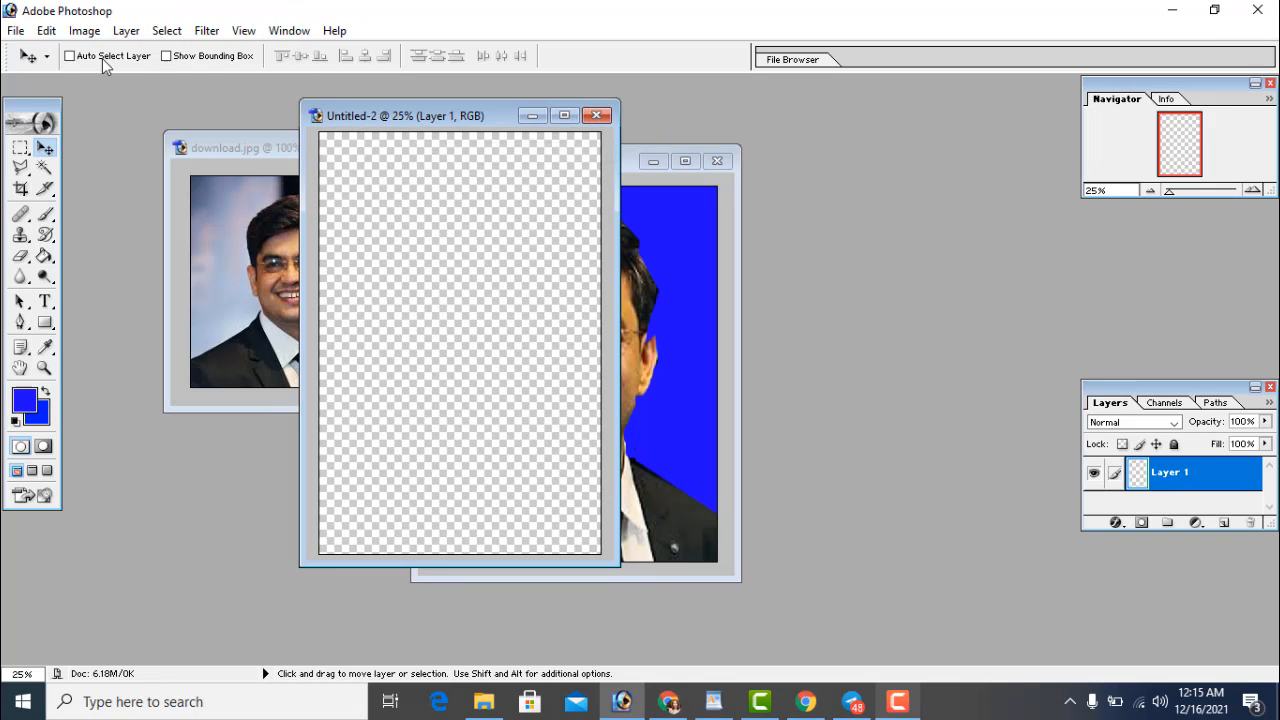
{"action": "left_click", "coordinate": [82, 31]}
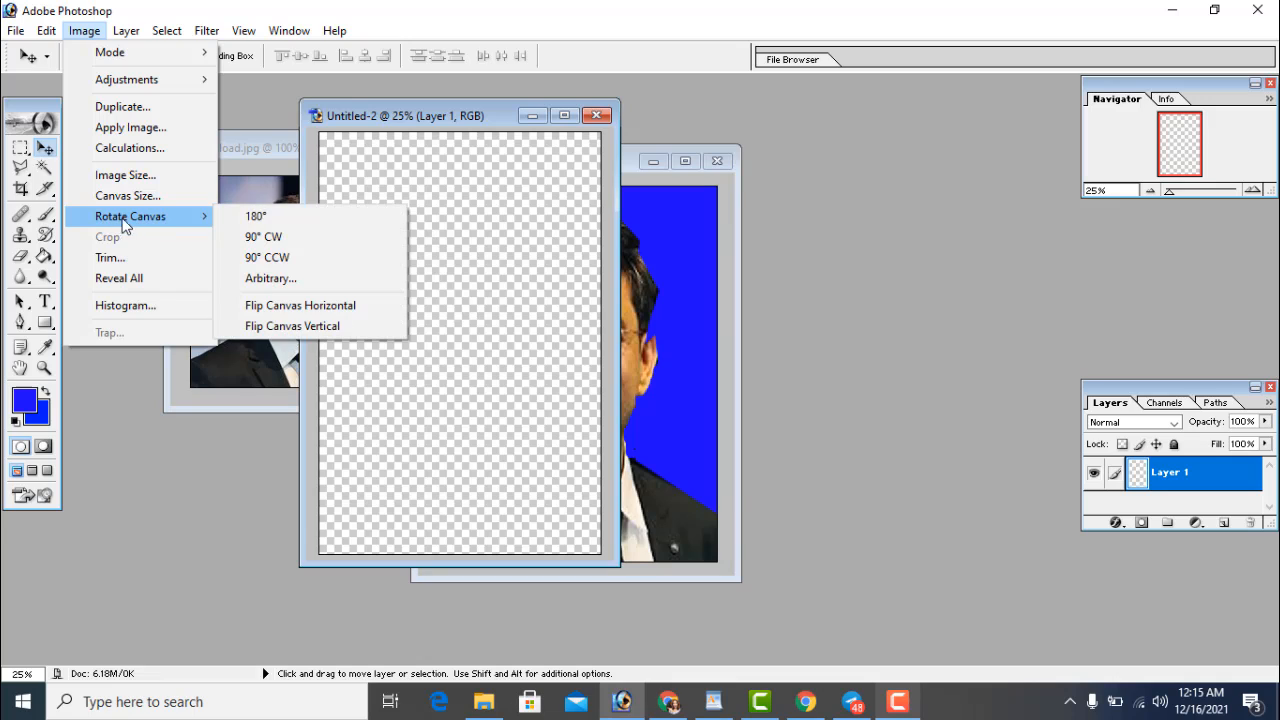
Rotate Untitled-2 90° clockwise to landscape, then bring Untitled-1 forward on the left
{"action": "left_click", "coordinate": [268, 244]}
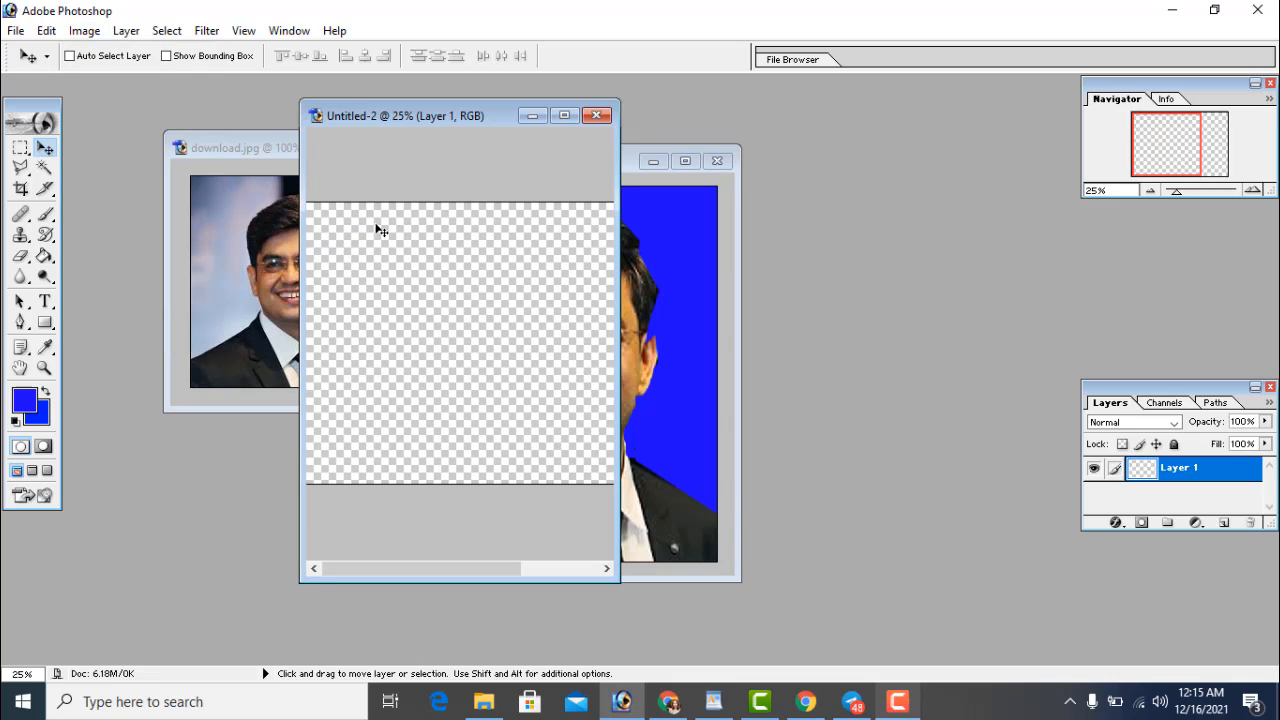
{"action": "left_click_drag", "start_coordinate": [297, 99], "coordinate": [136, 103]}
{"action": "left_click_drag", "start_coordinate": [341, 126], "coordinate": [535, 302]}
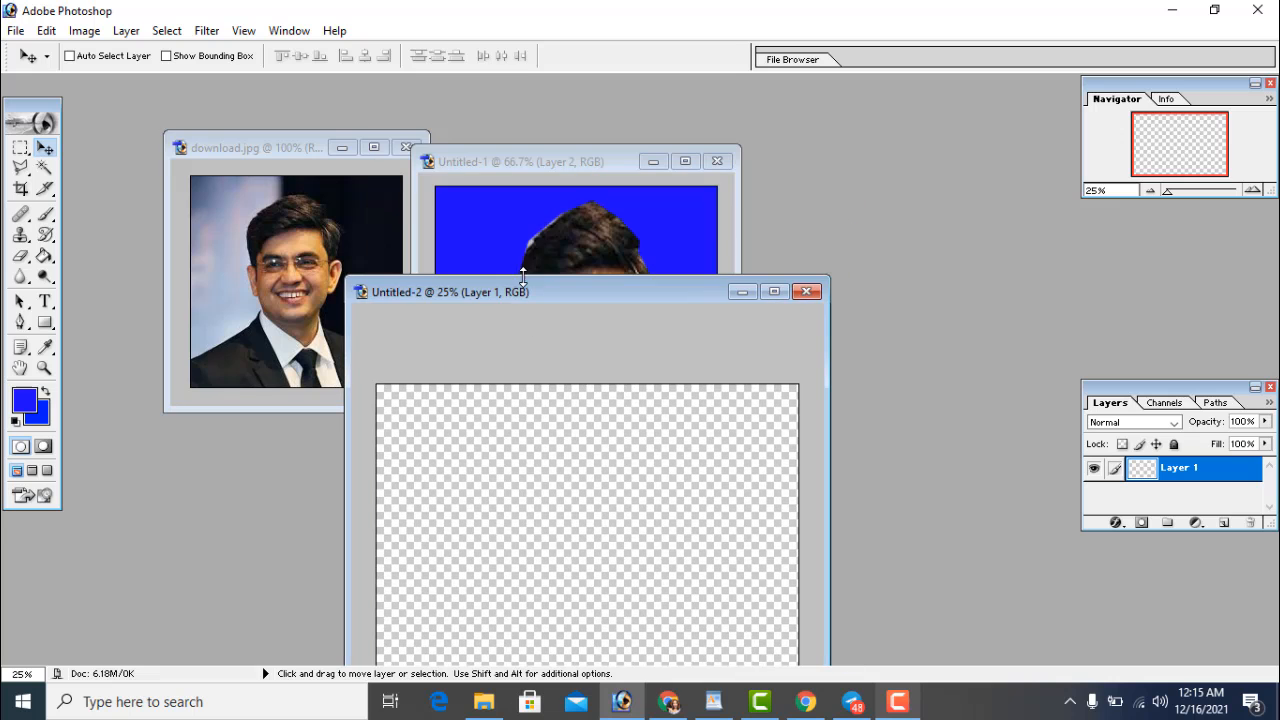
{"action": "left_click", "coordinate": [511, 162]}
{"action": "left_click_drag", "start_coordinate": [510, 162], "coordinate": [234, 147]}
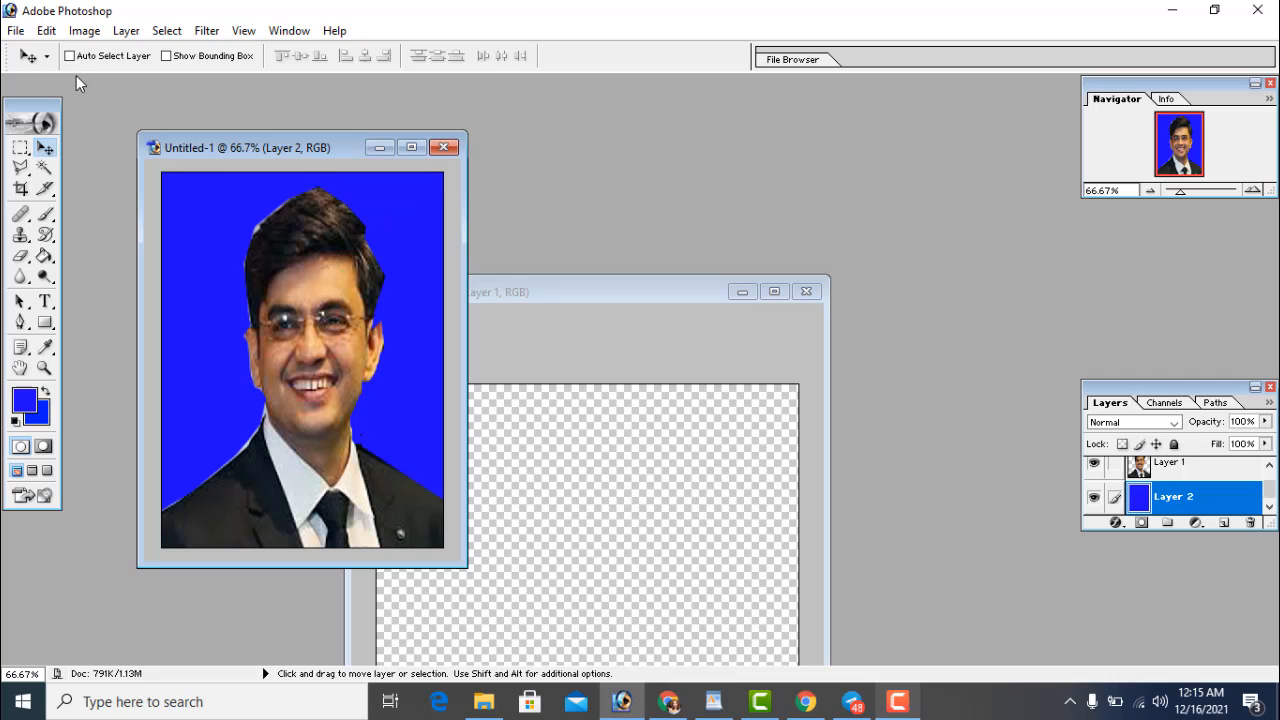
Apply a 3 px white (FFFFFF) stroke around the portrait layer's edges
{"action": "left_click", "coordinate": [48, 34]}
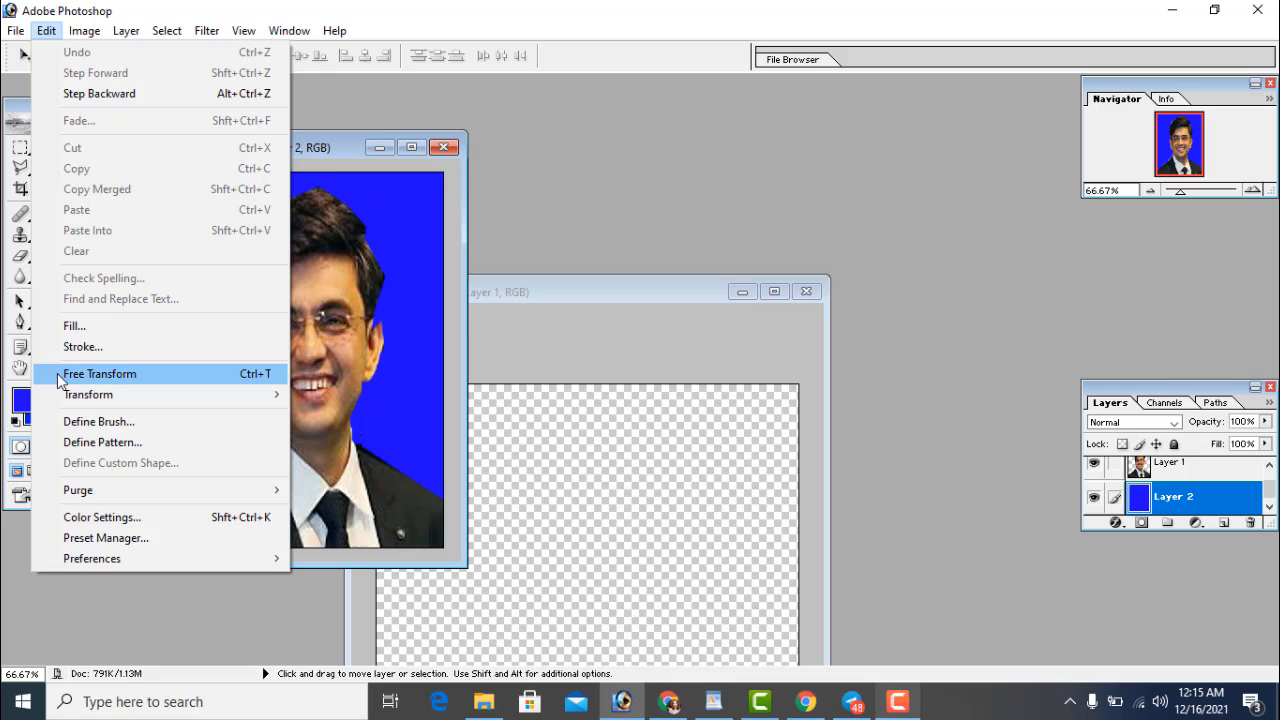
{"action": "left_click", "coordinate": [81, 347]}
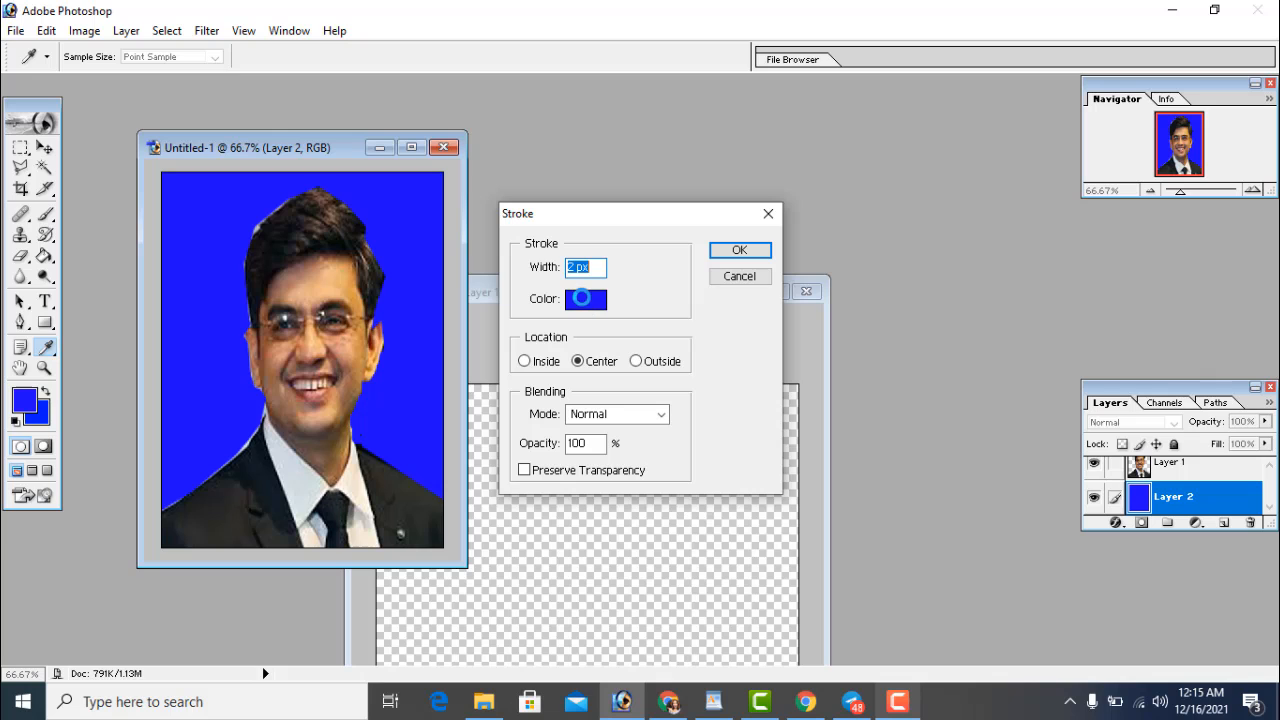
{"action": "left_click", "coordinate": [572, 300]}
{"action": "left_click", "coordinate": [495, 268]}
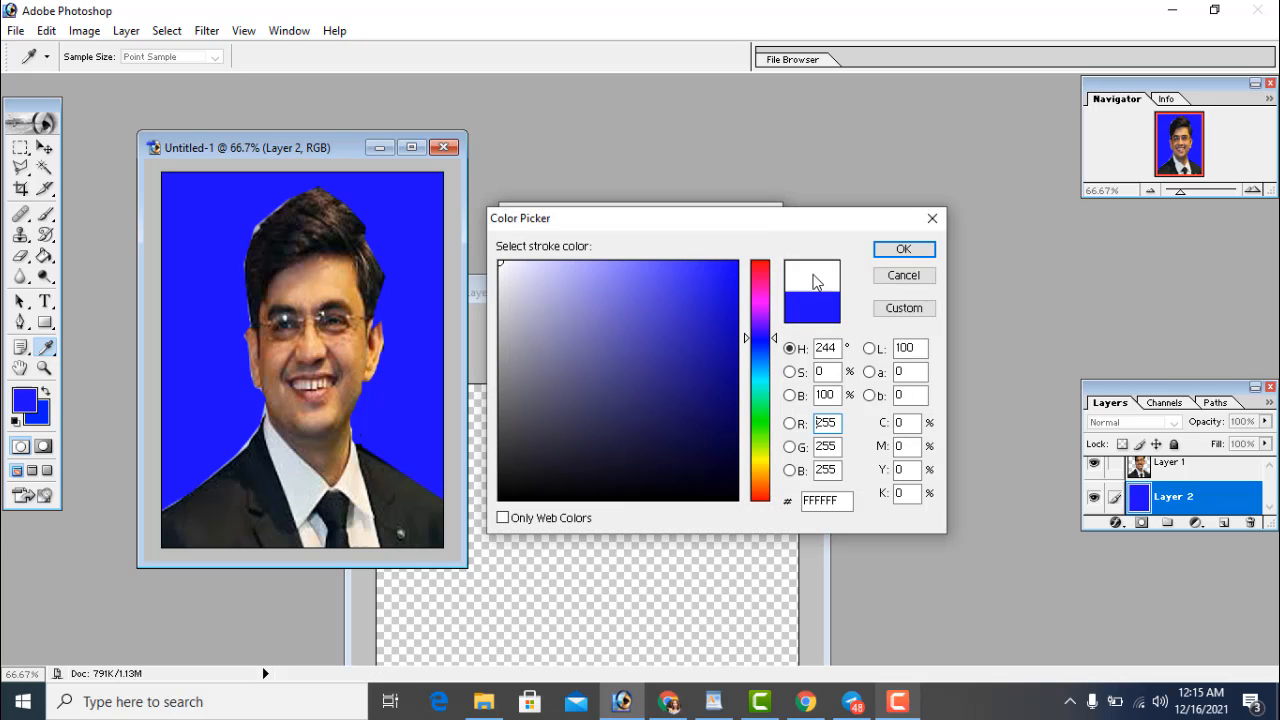
{"action": "left_click", "coordinate": [903, 249]}
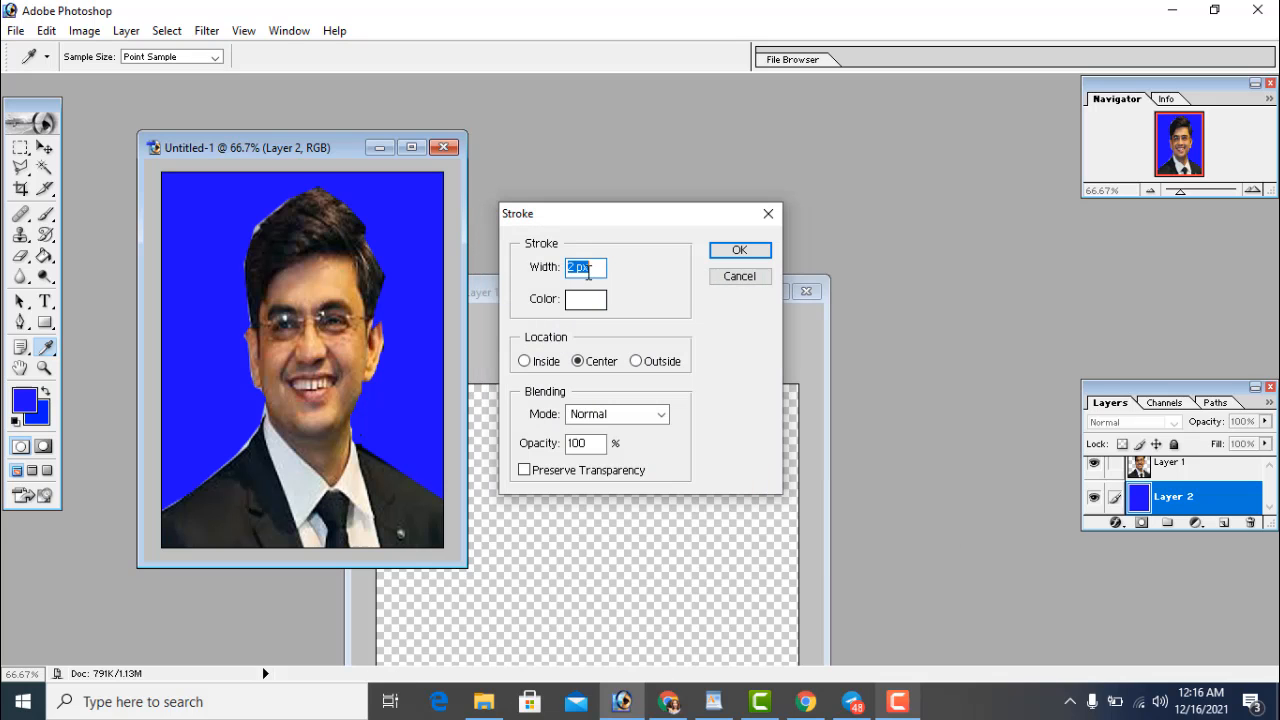
{"action": "left_click", "coordinate": [575, 270]}
{"action": "type", "text": "3"}
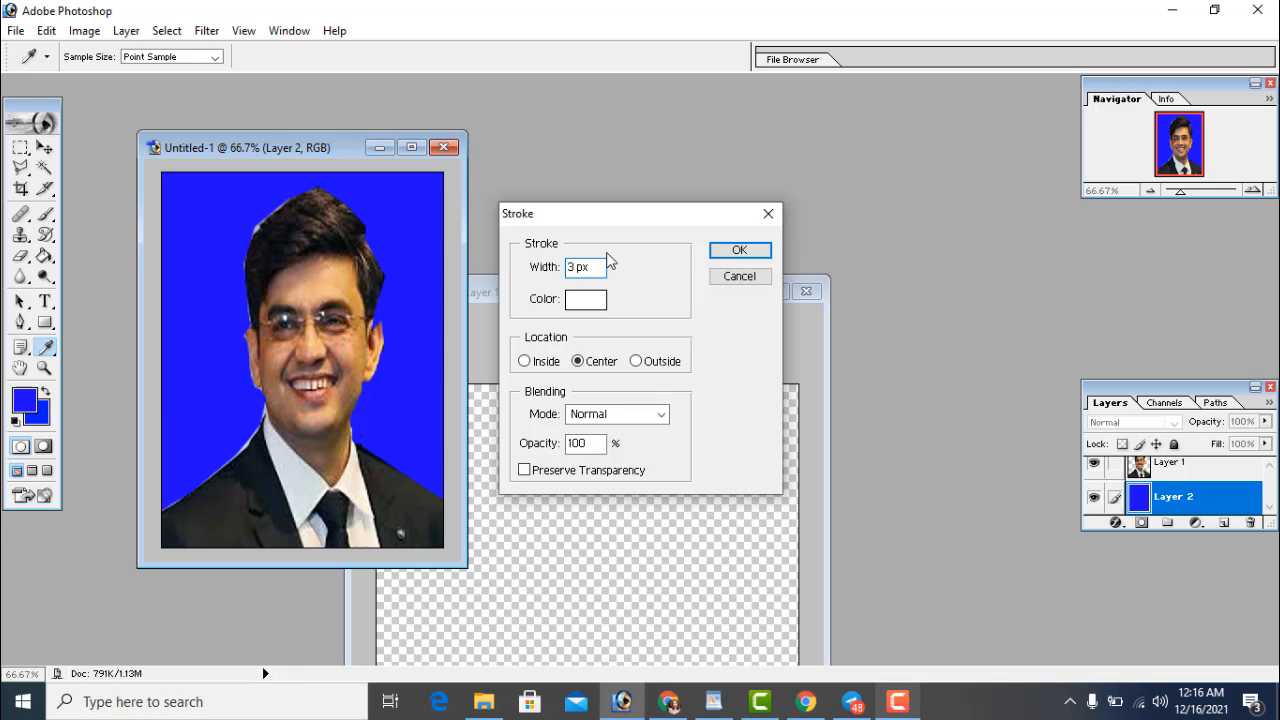
{"action": "left_click", "coordinate": [738, 251]}
{"action": "key", "text": "v"}
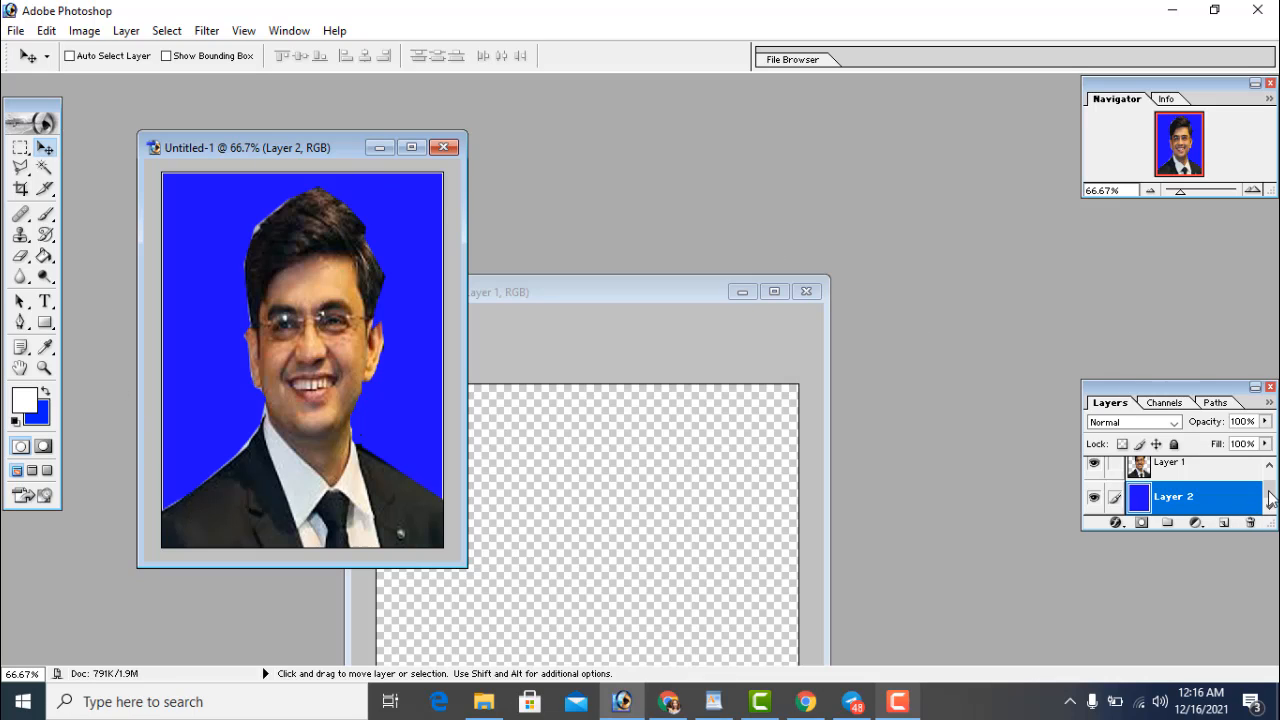
{"action": "left_click_drag", "start_coordinate": [1271, 489], "coordinate": [1268, 481]}
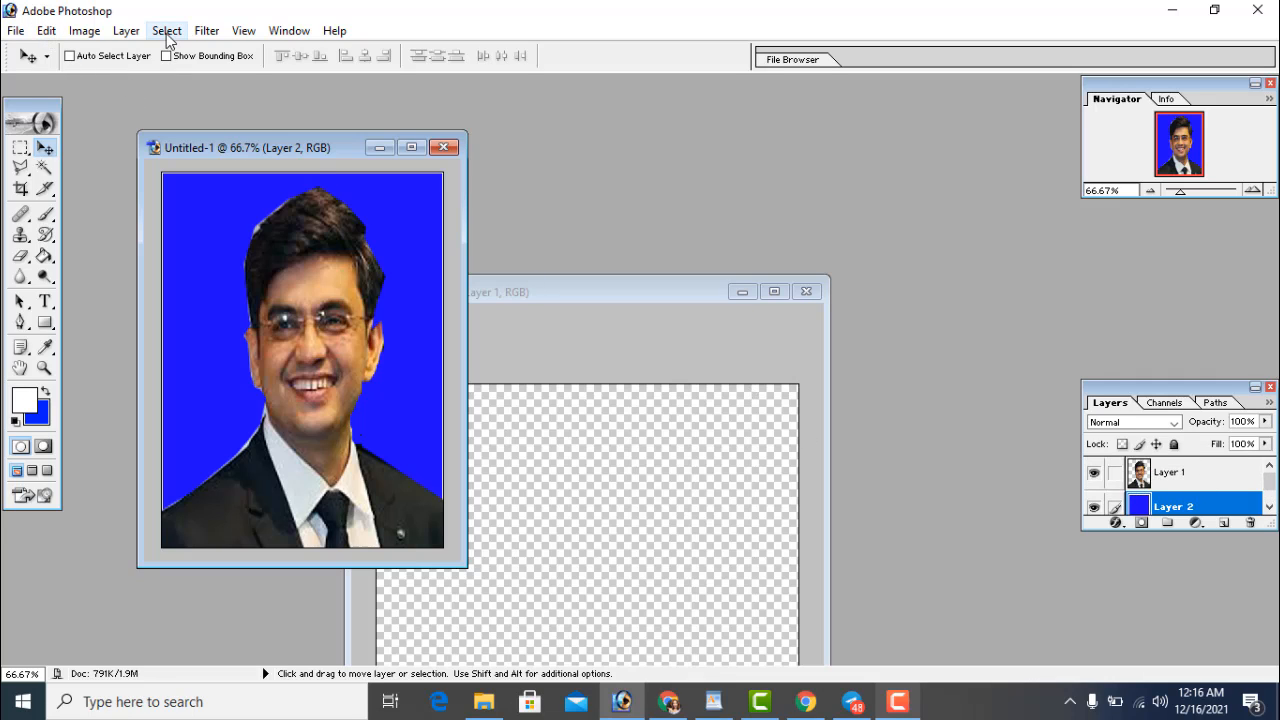
Merge the visible portrait and blue background layers into one layer
{"action": "left_click", "coordinate": [126, 31]}
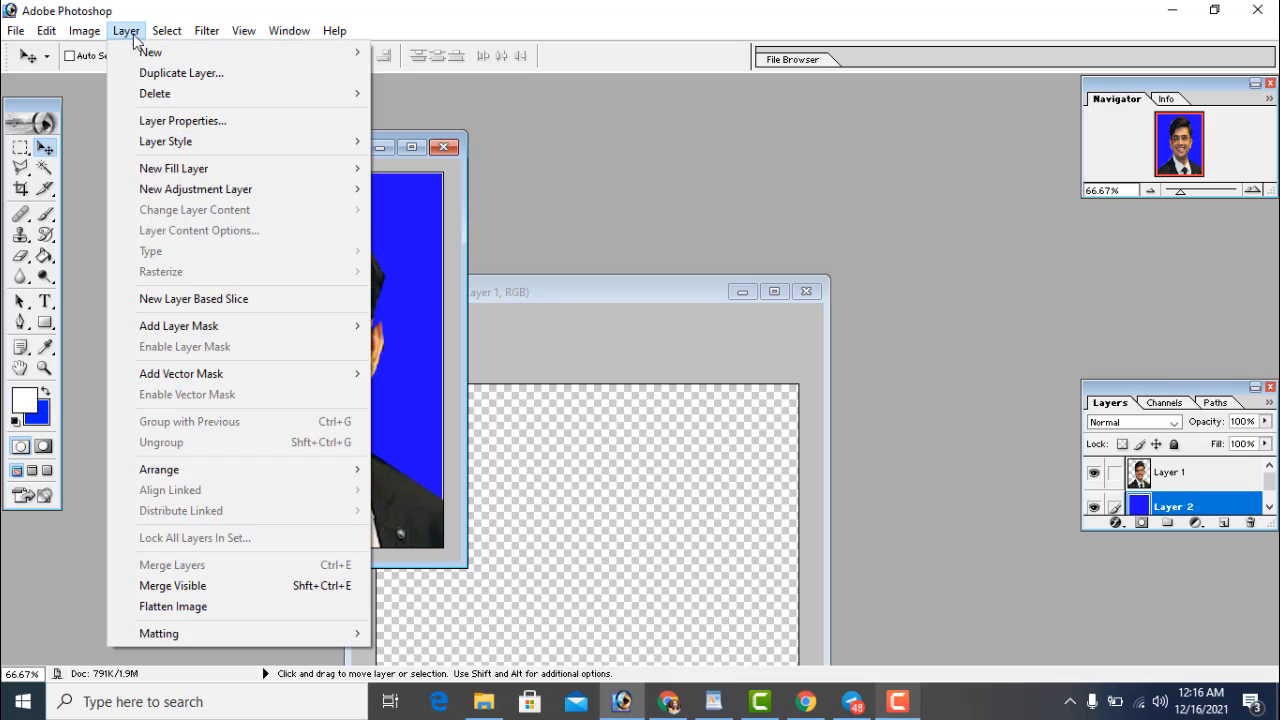
{"action": "left_click", "coordinate": [229, 586]}
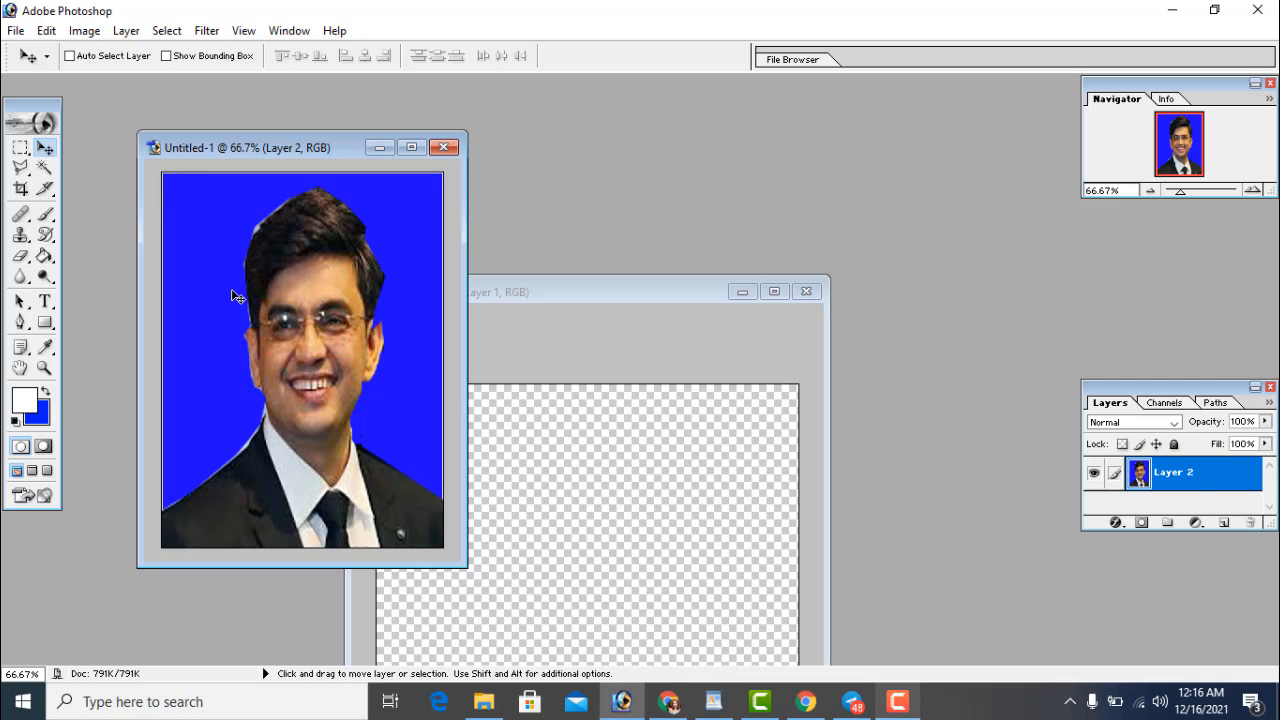
Define the portrait as a pattern named 'passport size' and bring Untitled-2 forward
{"action": "left_click", "coordinate": [46, 30]}
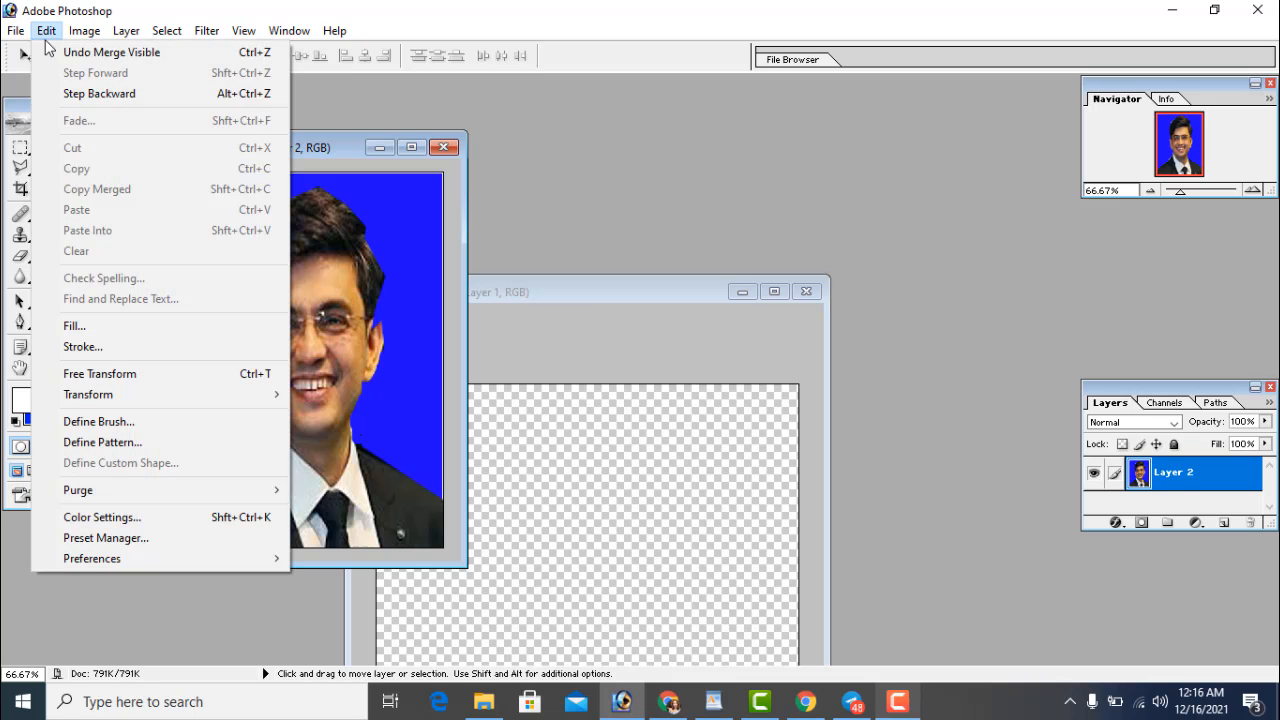
{"action": "left_click", "coordinate": [136, 443]}
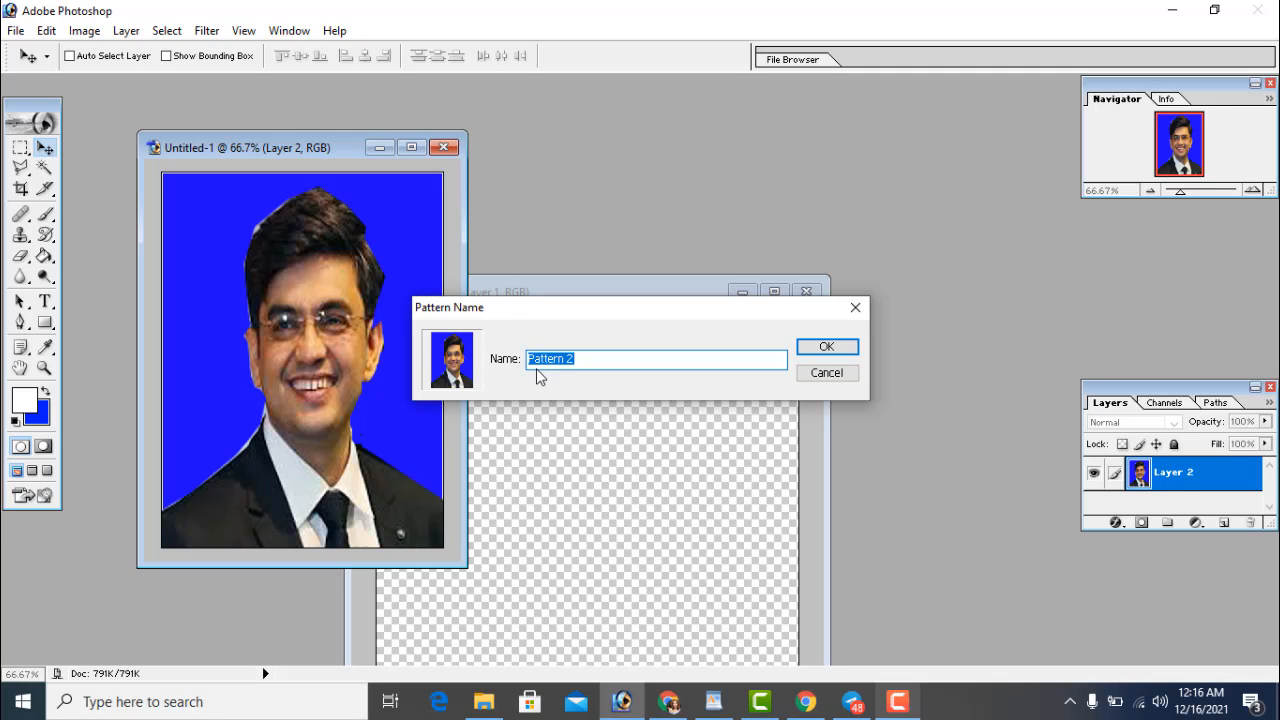
{"action": "key", "text": "BackSpace"}
{"action": "key", "text": "Return"}
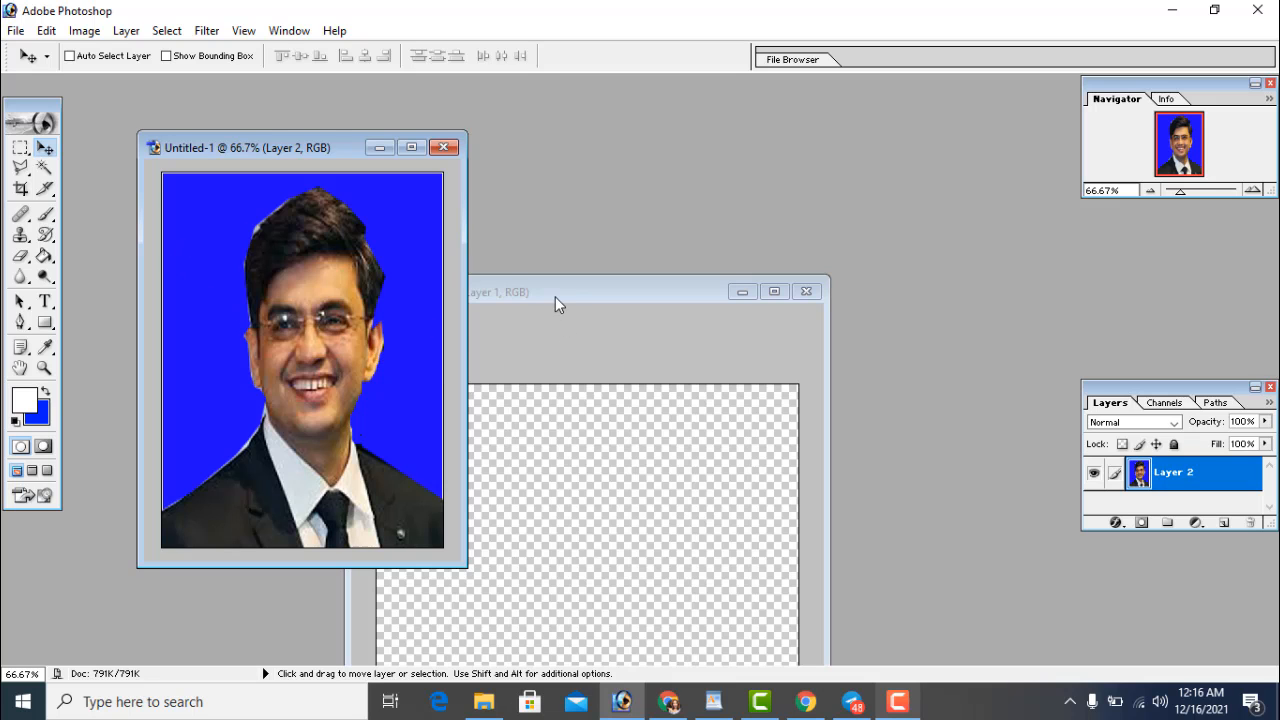
{"action": "left_click_drag", "start_coordinate": [555, 296], "coordinate": [519, 163]}
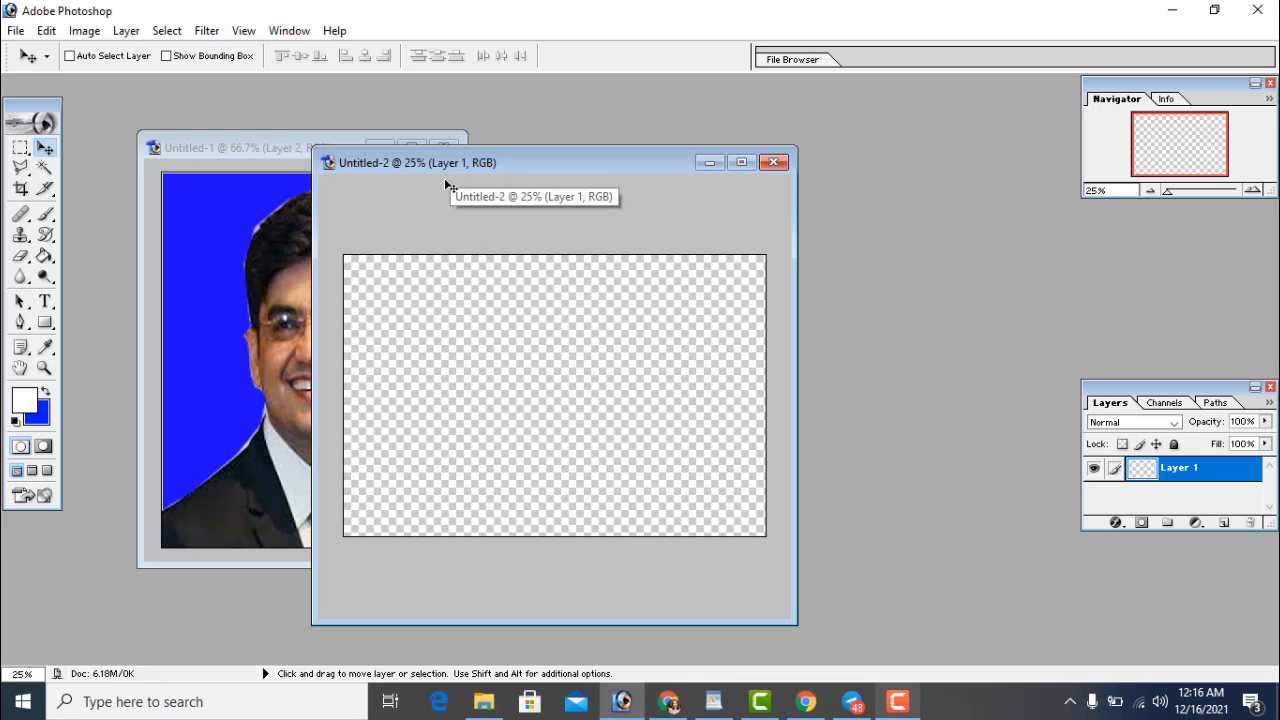
Set the fill source for the blank Untitled-2 sheet to Pattern
{"action": "left_click", "coordinate": [903, 708]}
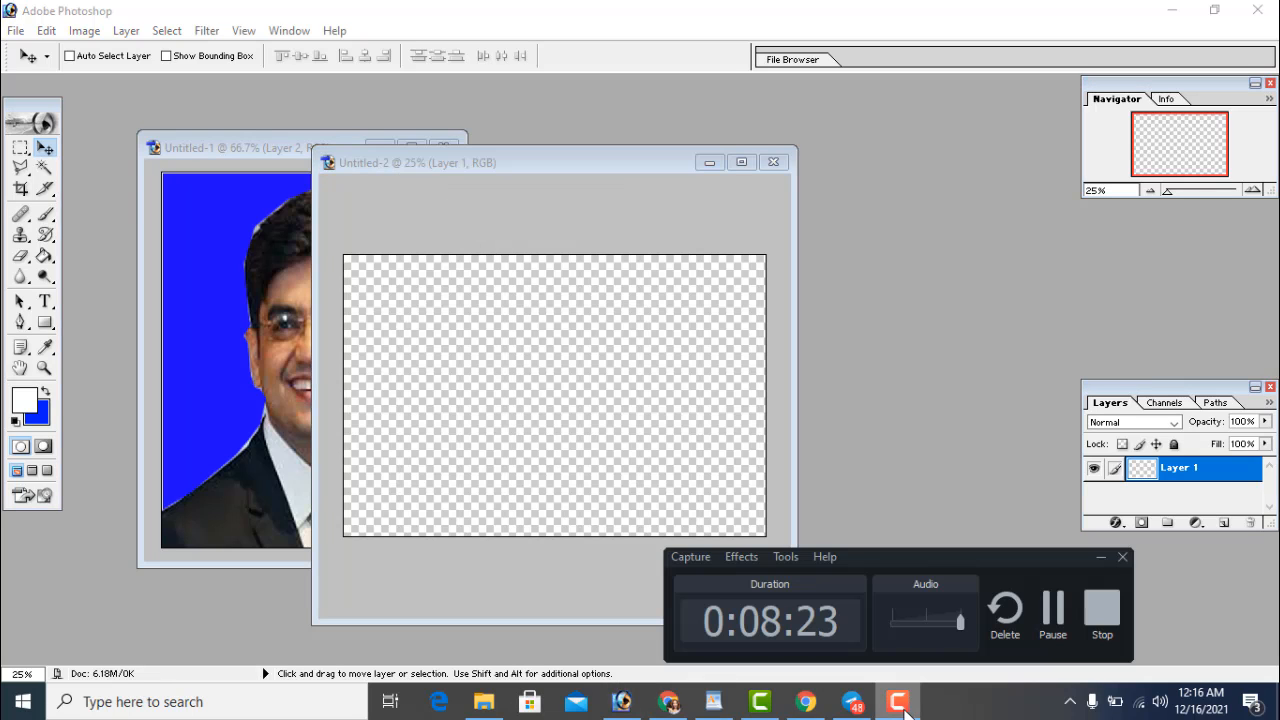
{"action": "left_click", "coordinate": [899, 704]}
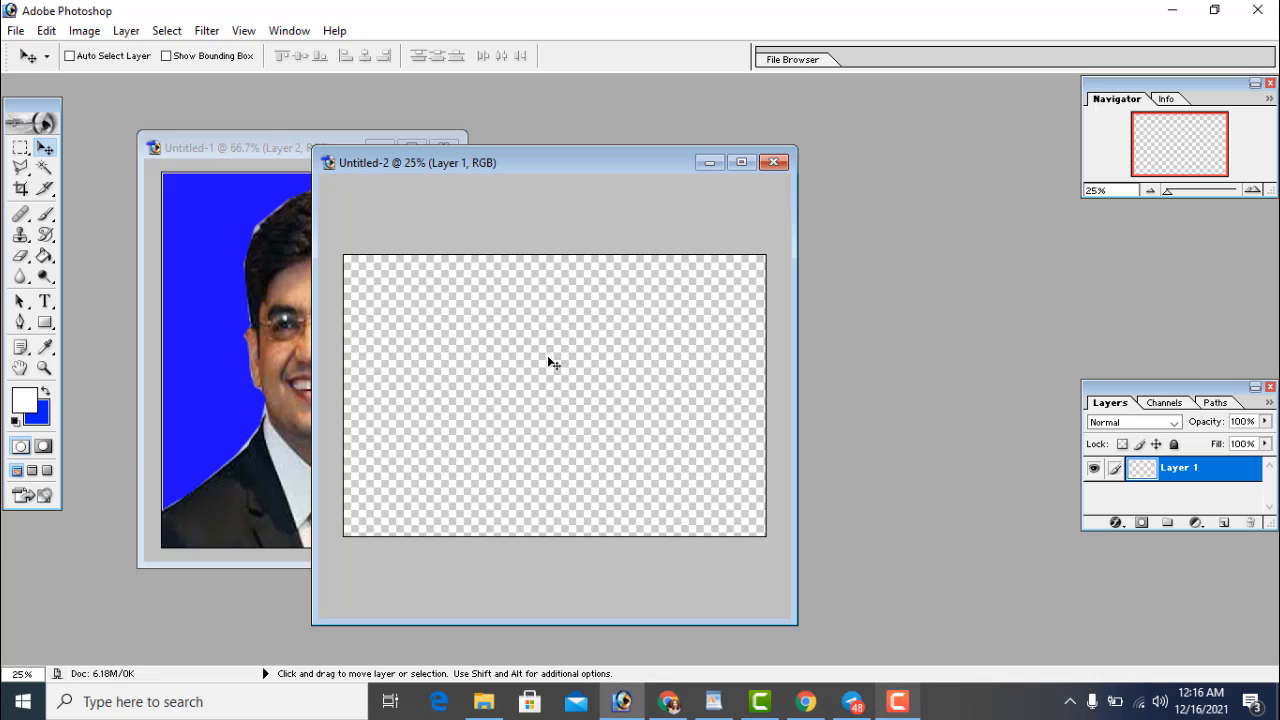
{"action": "left_click", "coordinate": [85, 31]}
{"action": "mouse_move", "coordinate": [62, 36]}
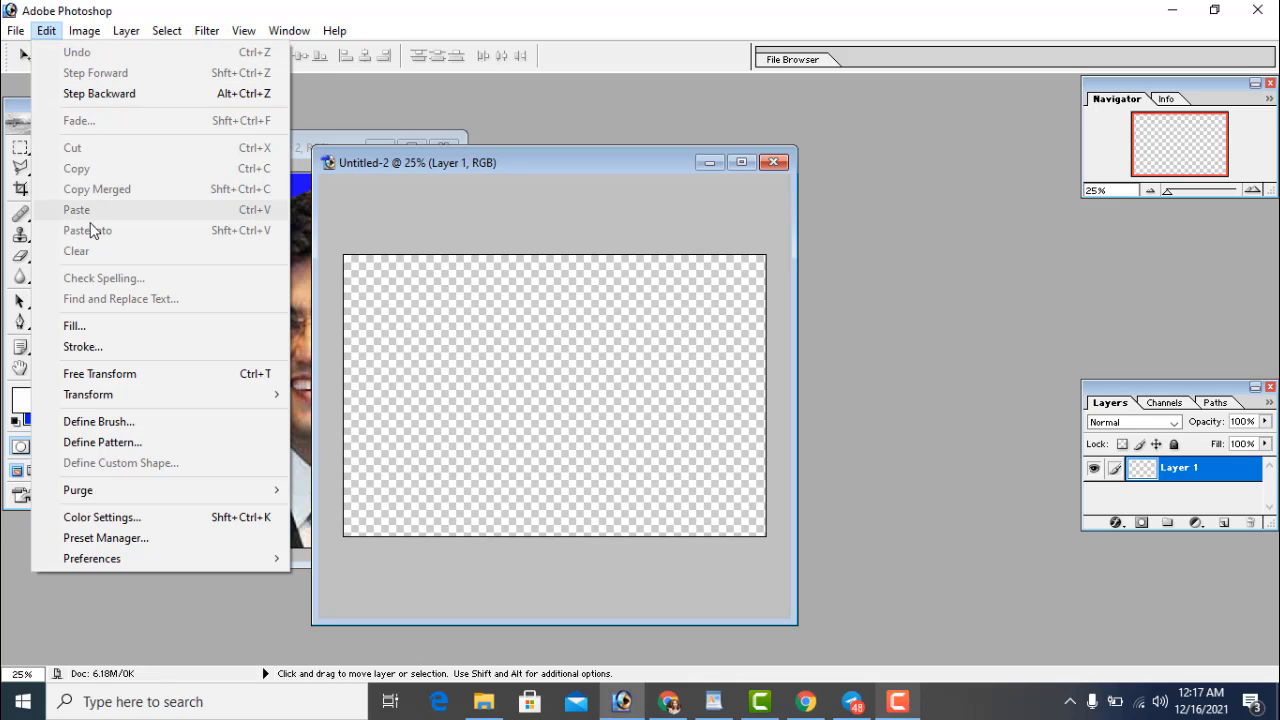
{"action": "left_click", "coordinate": [95, 326]}
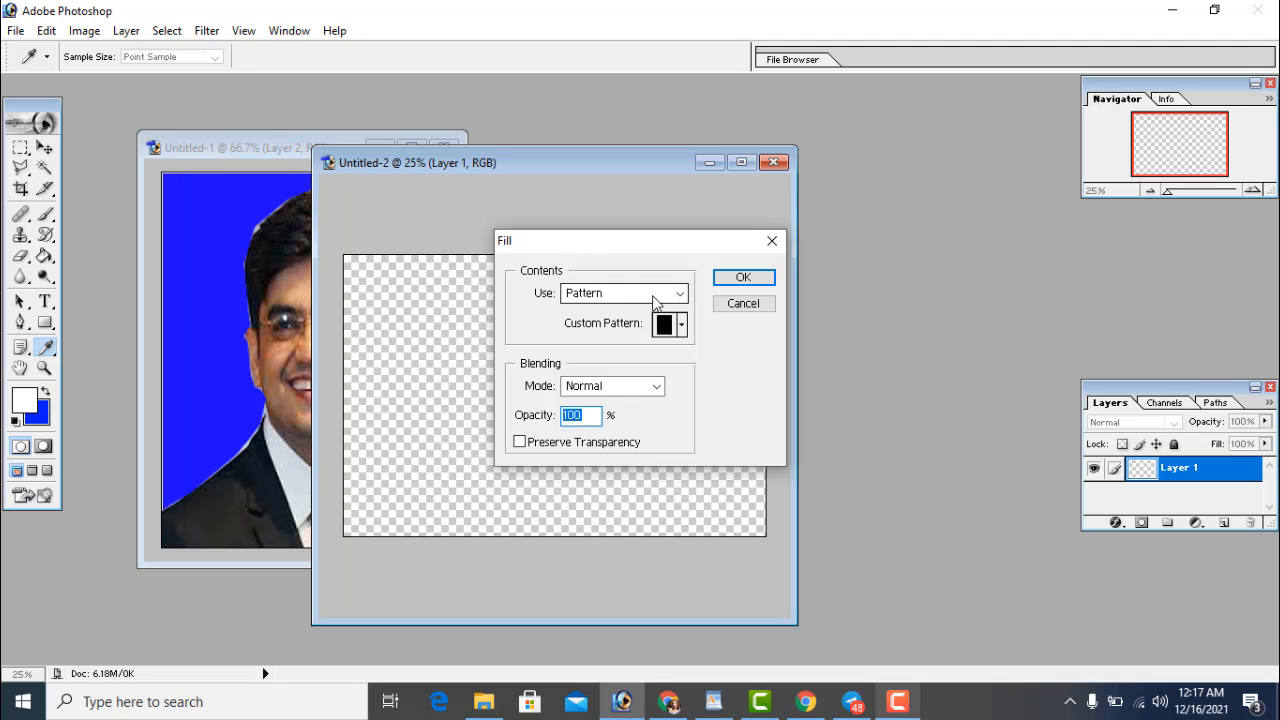
{"action": "left_click", "coordinate": [653, 300]}
{"action": "left_click", "coordinate": [653, 300]}
{"action": "left_click", "coordinate": [652, 301]}
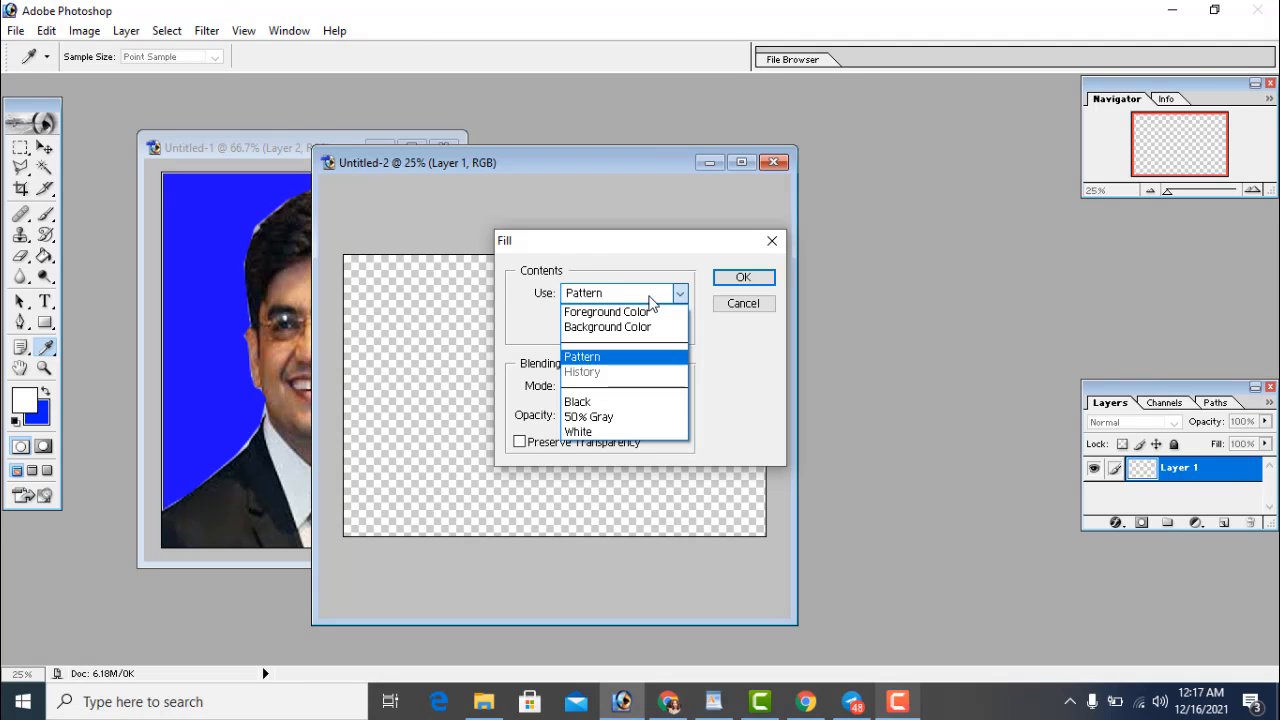
{"action": "left_click", "coordinate": [608, 312]}
{"action": "left_click", "coordinate": [609, 300]}
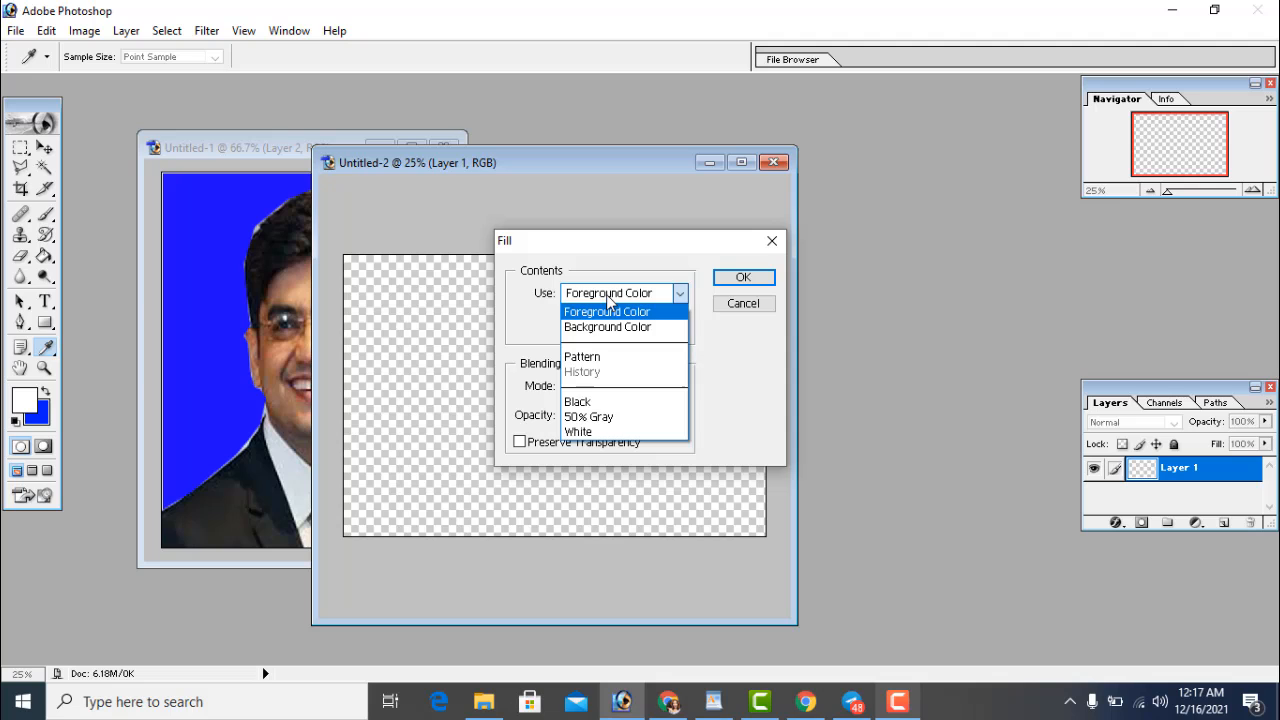
{"action": "left_click", "coordinate": [600, 358]}
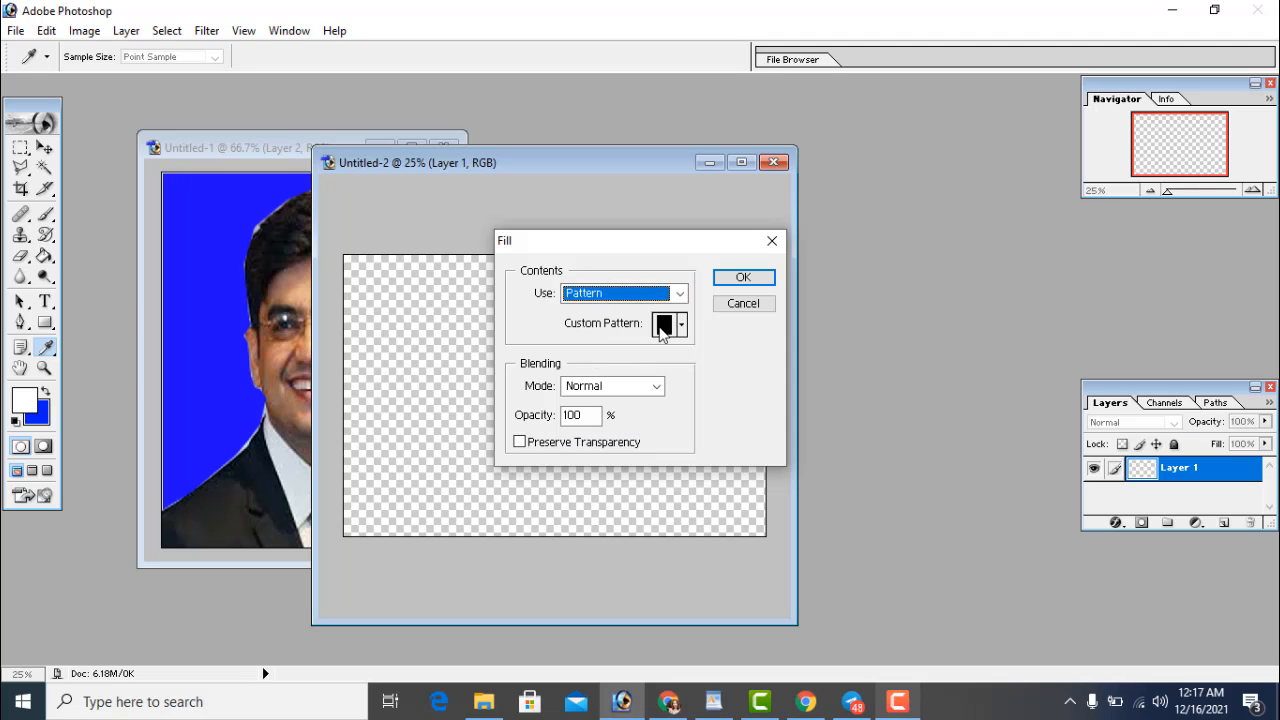
Choose the blue portrait as the custom pattern and fill the sheet with it
{"action": "key", "text": "Tab"}
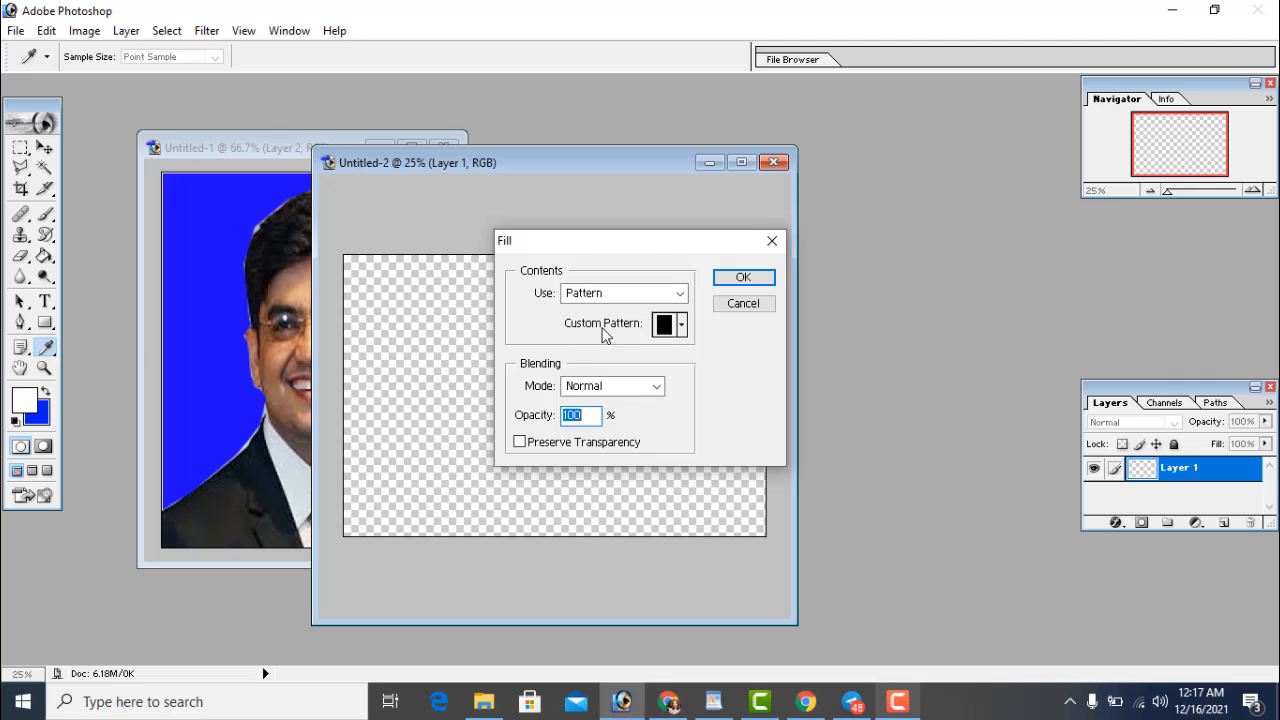
{"action": "left_click", "coordinate": [682, 325]}
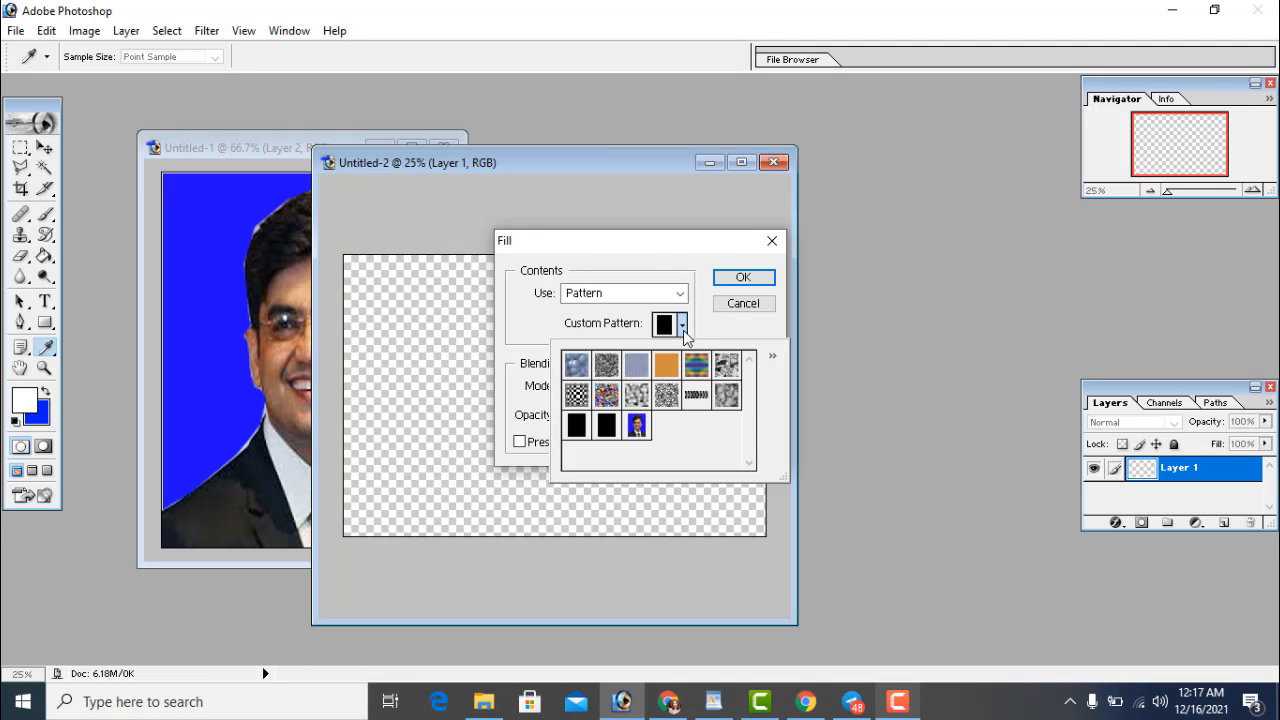
{"action": "left_click", "coordinate": [637, 427]}
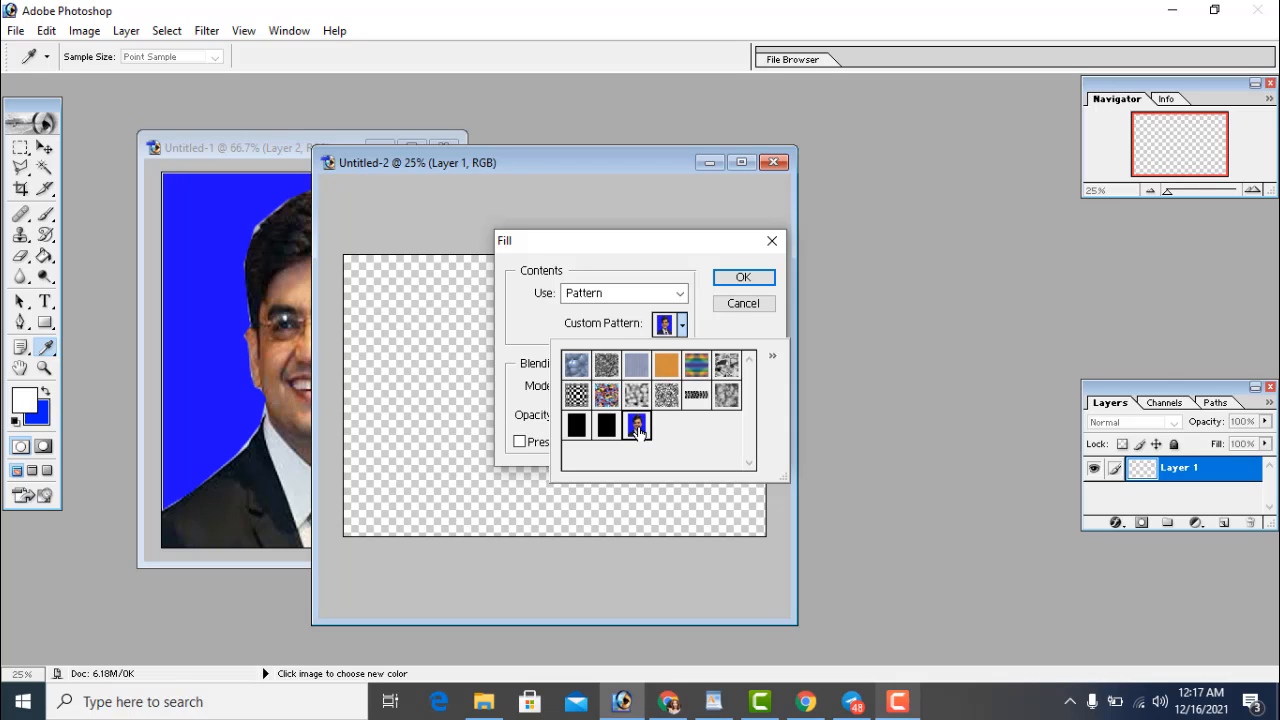
{"action": "left_click", "coordinate": [556, 330]}
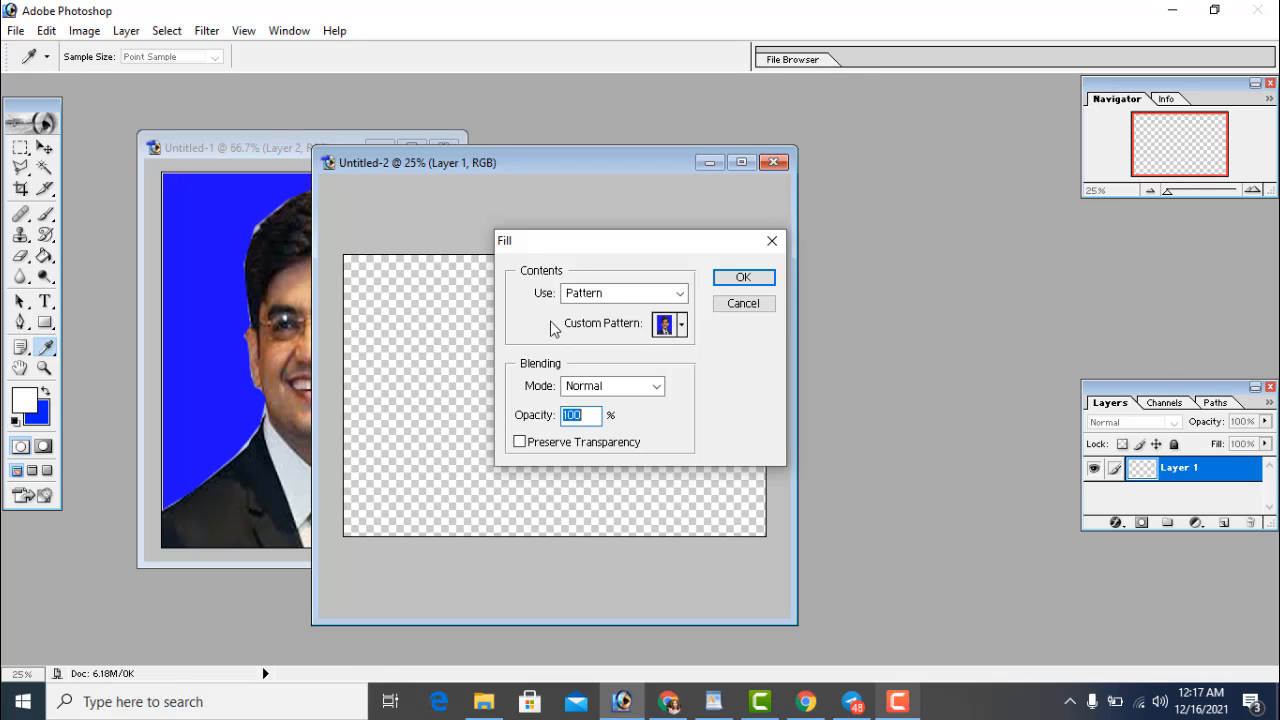
{"action": "left_click", "coordinate": [742, 278]}
{"action": "key", "text": "v"}
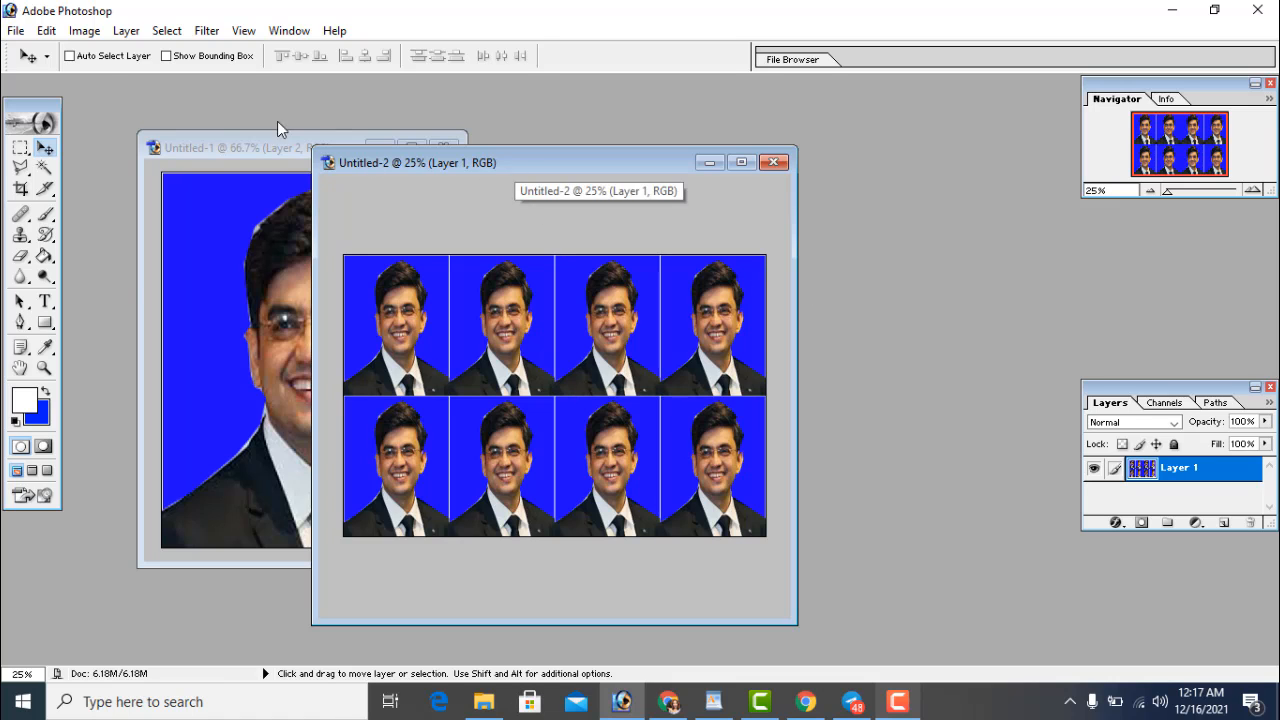
{"action": "left_click", "coordinate": [18, 34]}
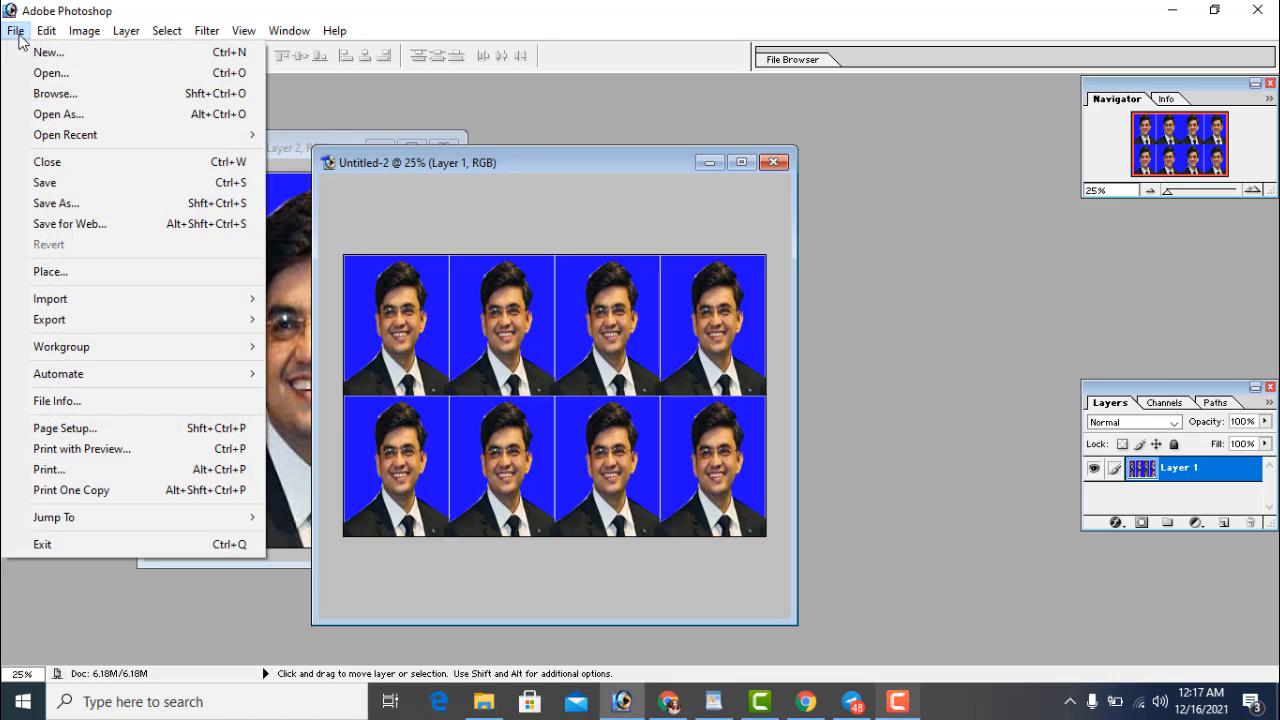
{"action": "left_click", "coordinate": [75, 206]}
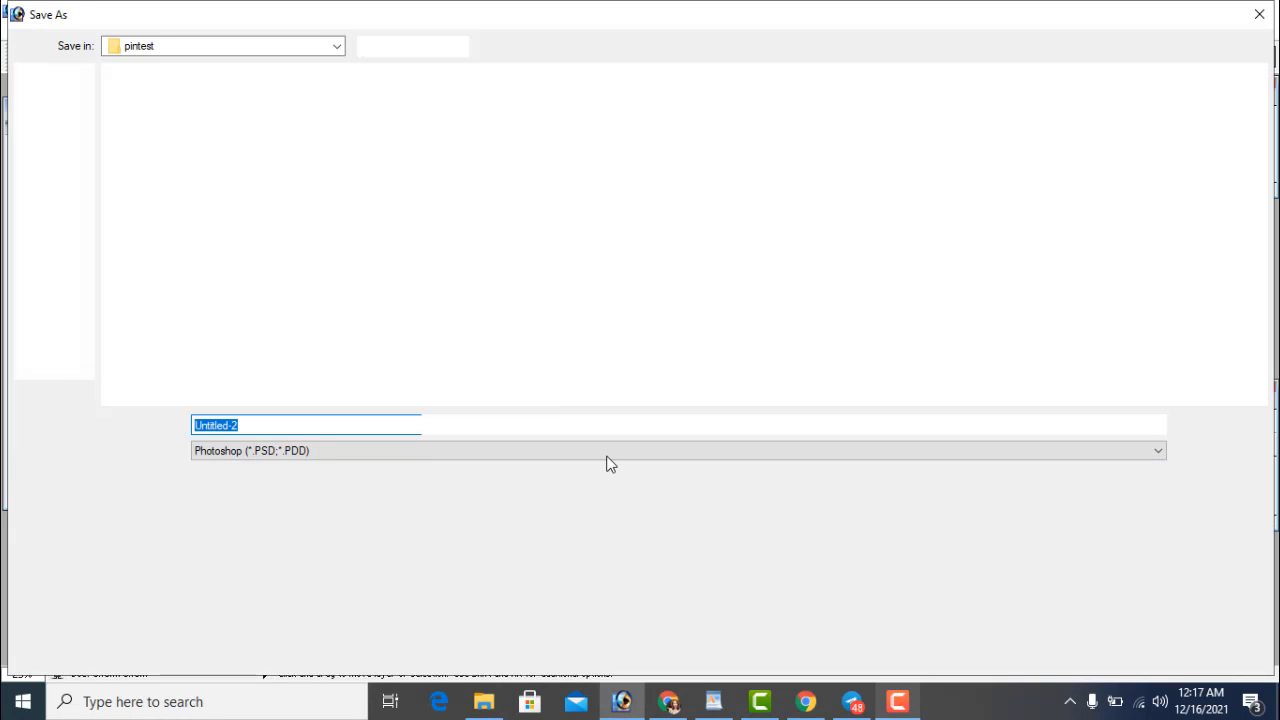
{"action": "left_click", "coordinate": [607, 462]}
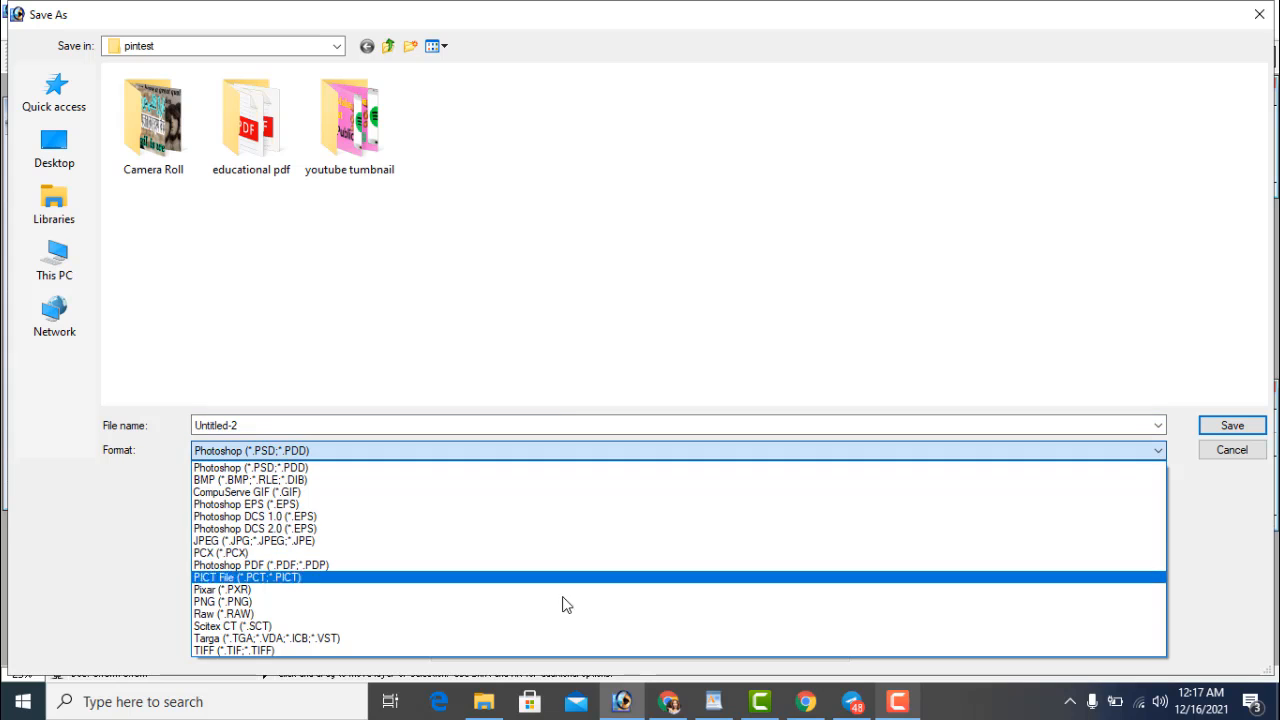
{"action": "left_click", "coordinate": [565, 603]}
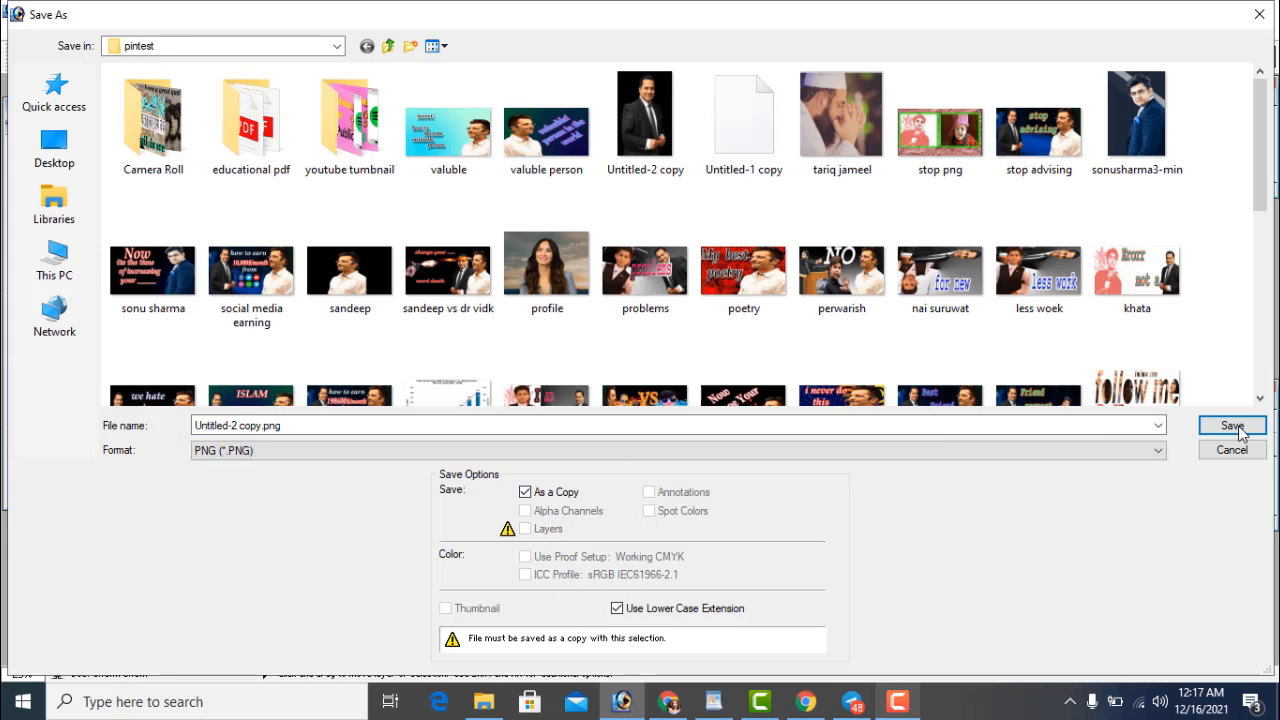
{"action": "left_click", "coordinate": [1232, 450]}
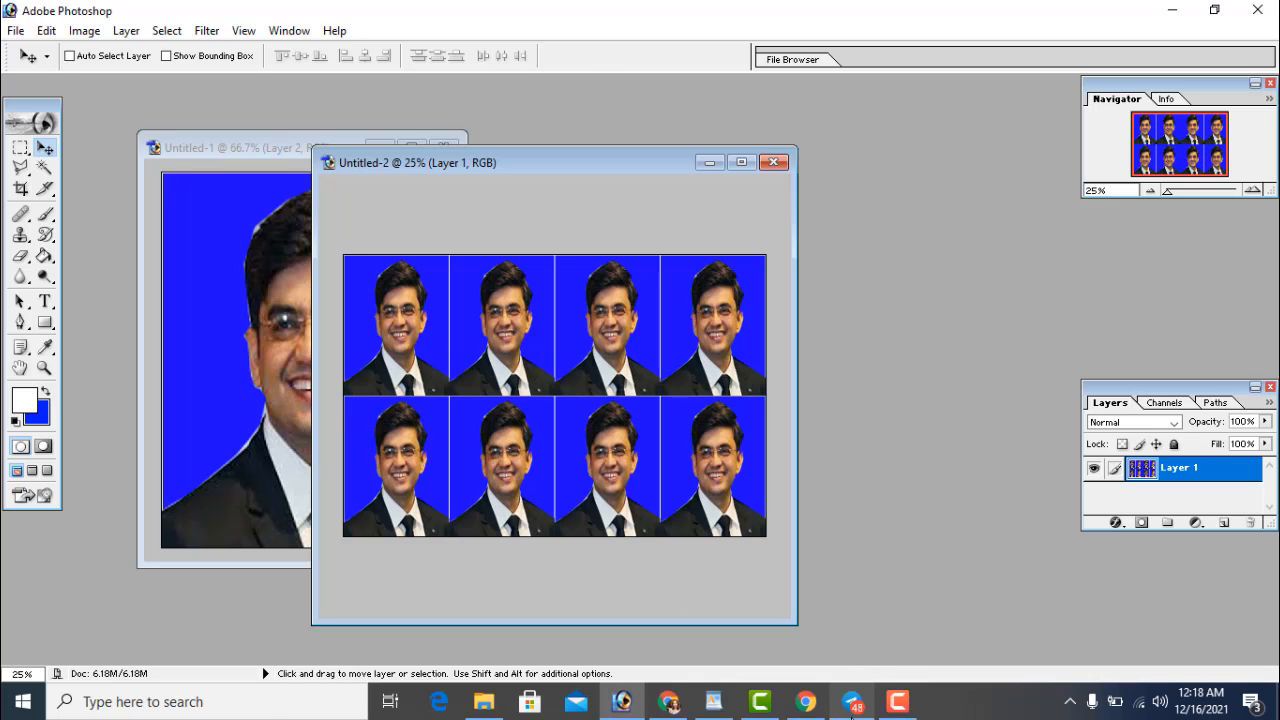
Search Telegram for 'mrwip' to show the Mrwip channel, then clear the search
{"action": "left_click", "coordinate": [852, 705]}
{"action": "left_click", "coordinate": [397, 80]}
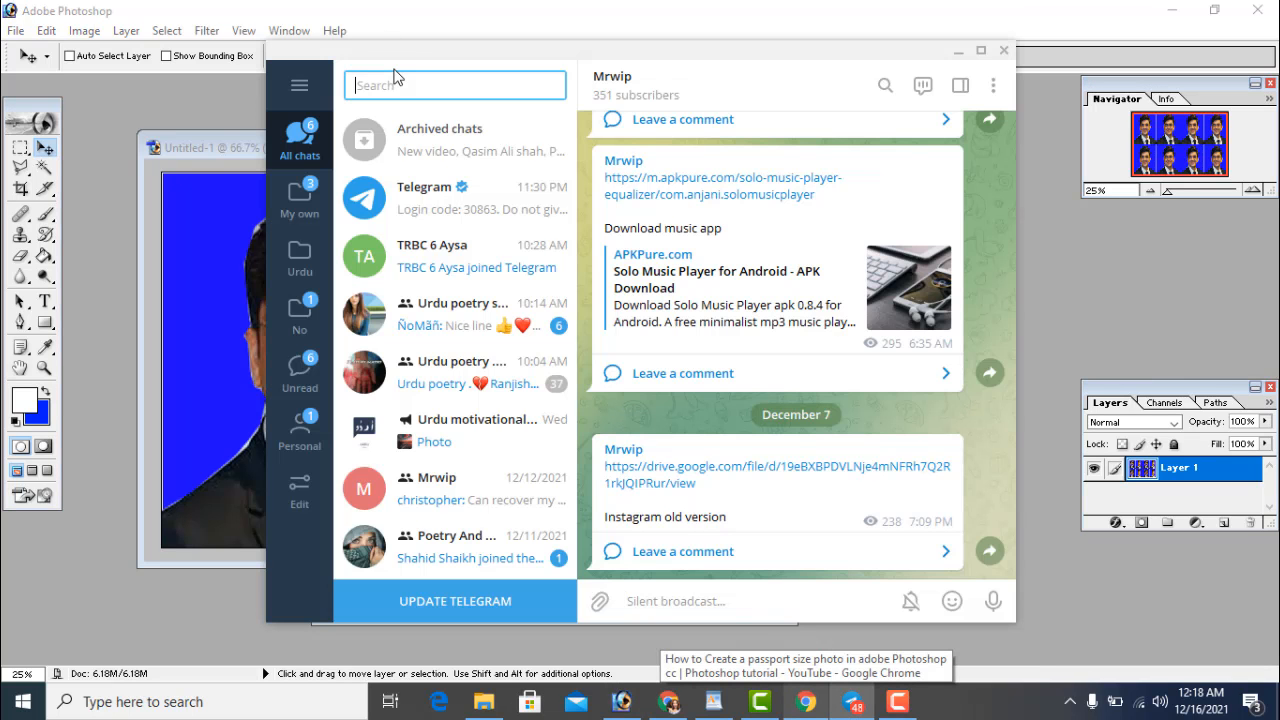
{"action": "type", "text": "mrwio"}
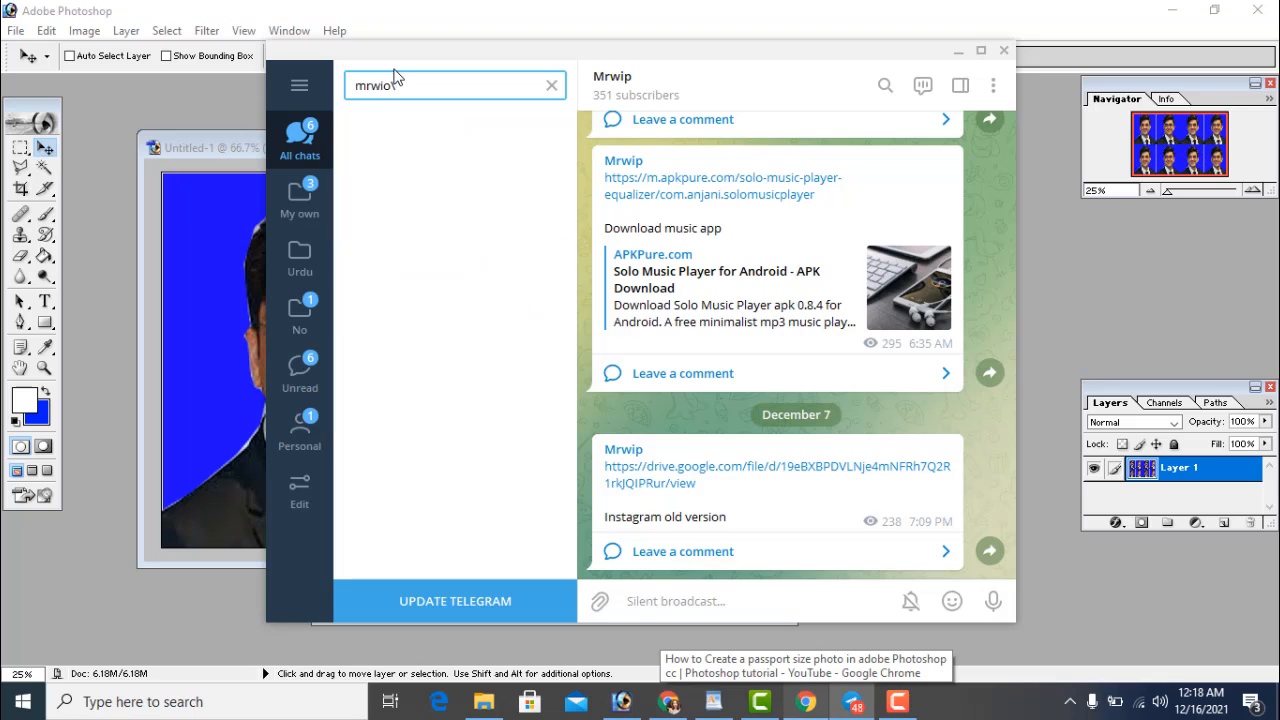
{"action": "key", "text": "BackSpace"}
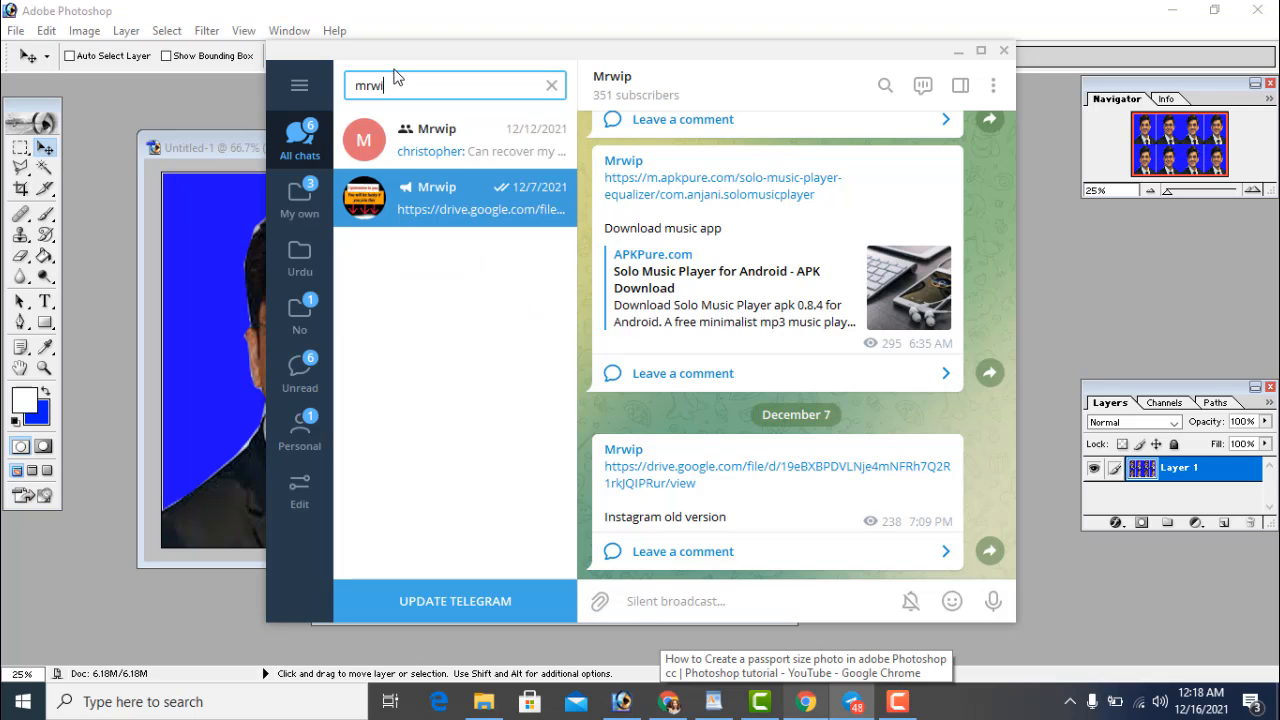
{"action": "type", "text": "o"}
{"action": "key", "text": "BackSpace"}
{"action": "type", "text": "p"}
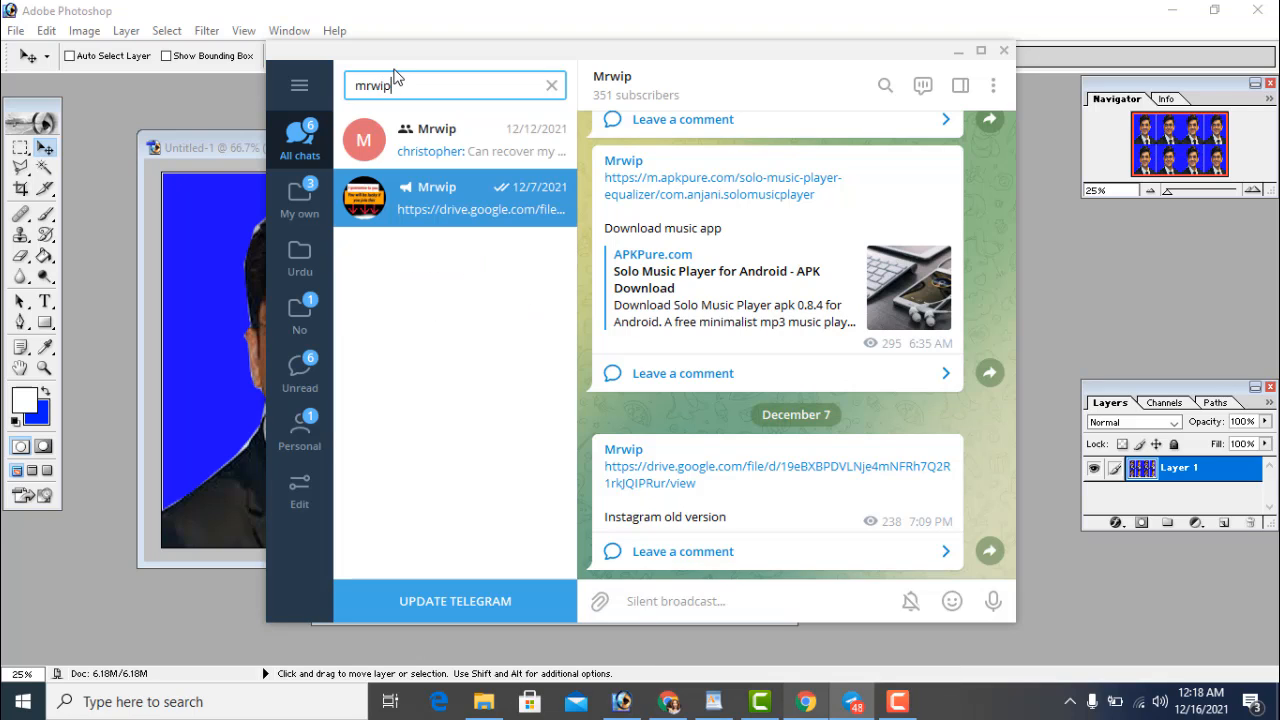
{"action": "left_click", "coordinate": [458, 207]}
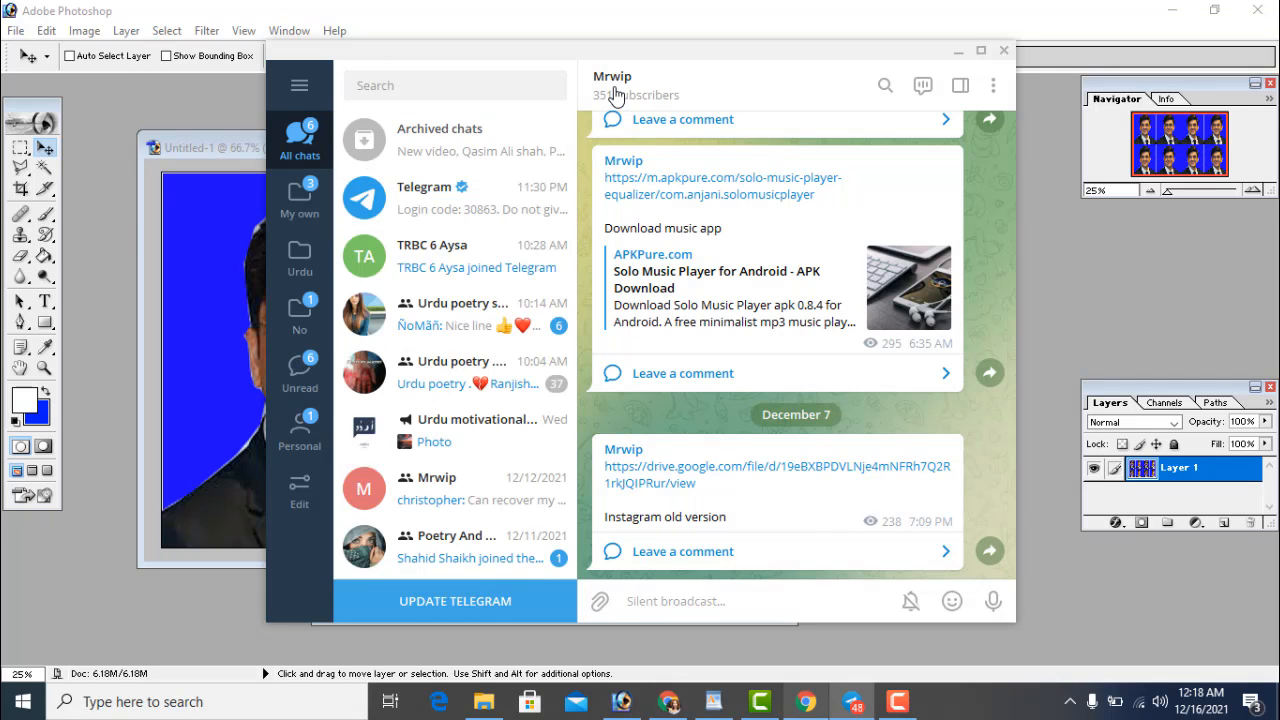